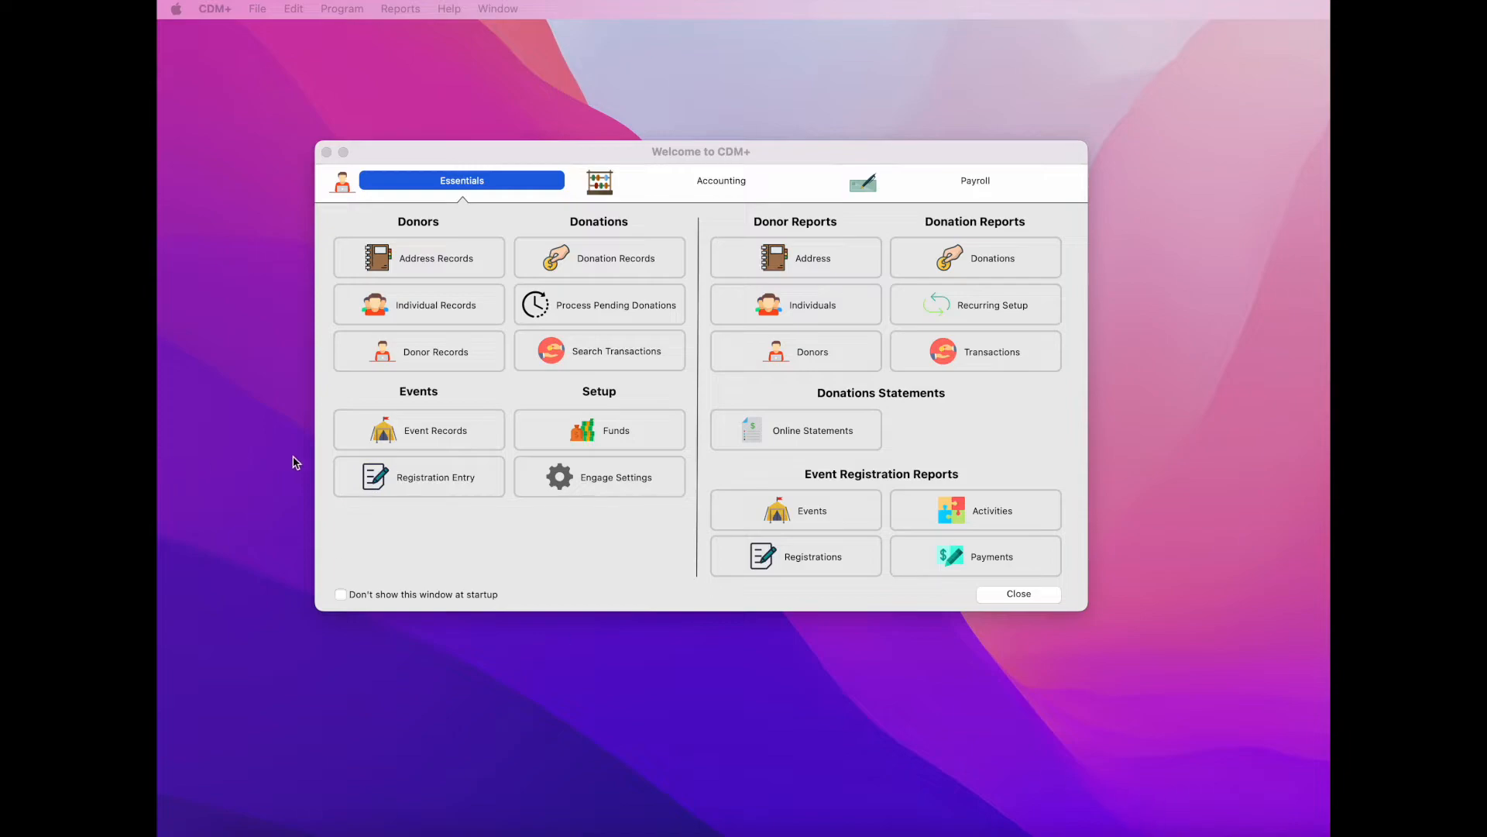
- Check a donor's individual record email details, then return to the CDM+ welcome window
click(419, 355)
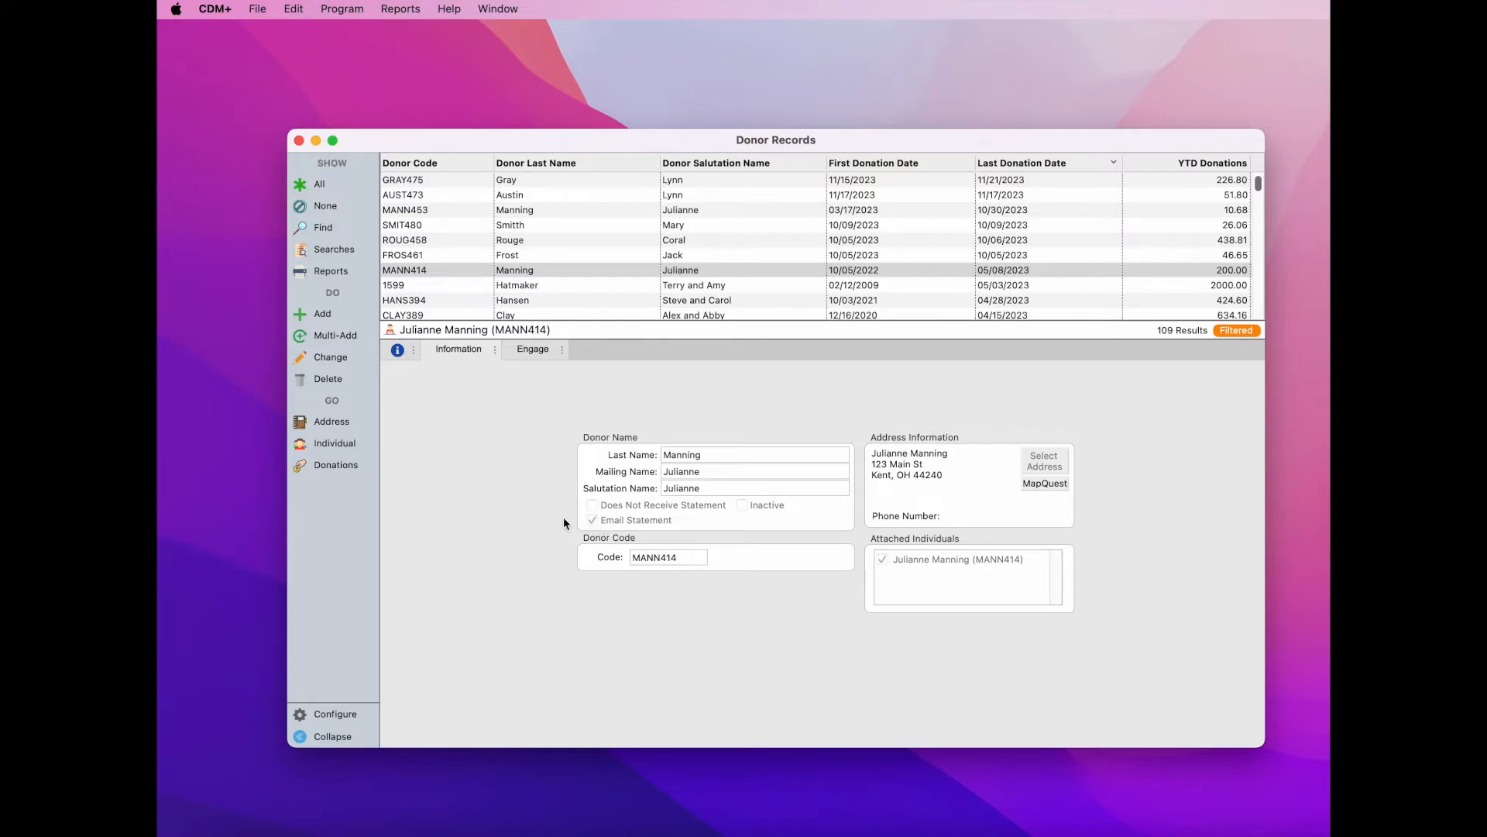
click(334, 448)
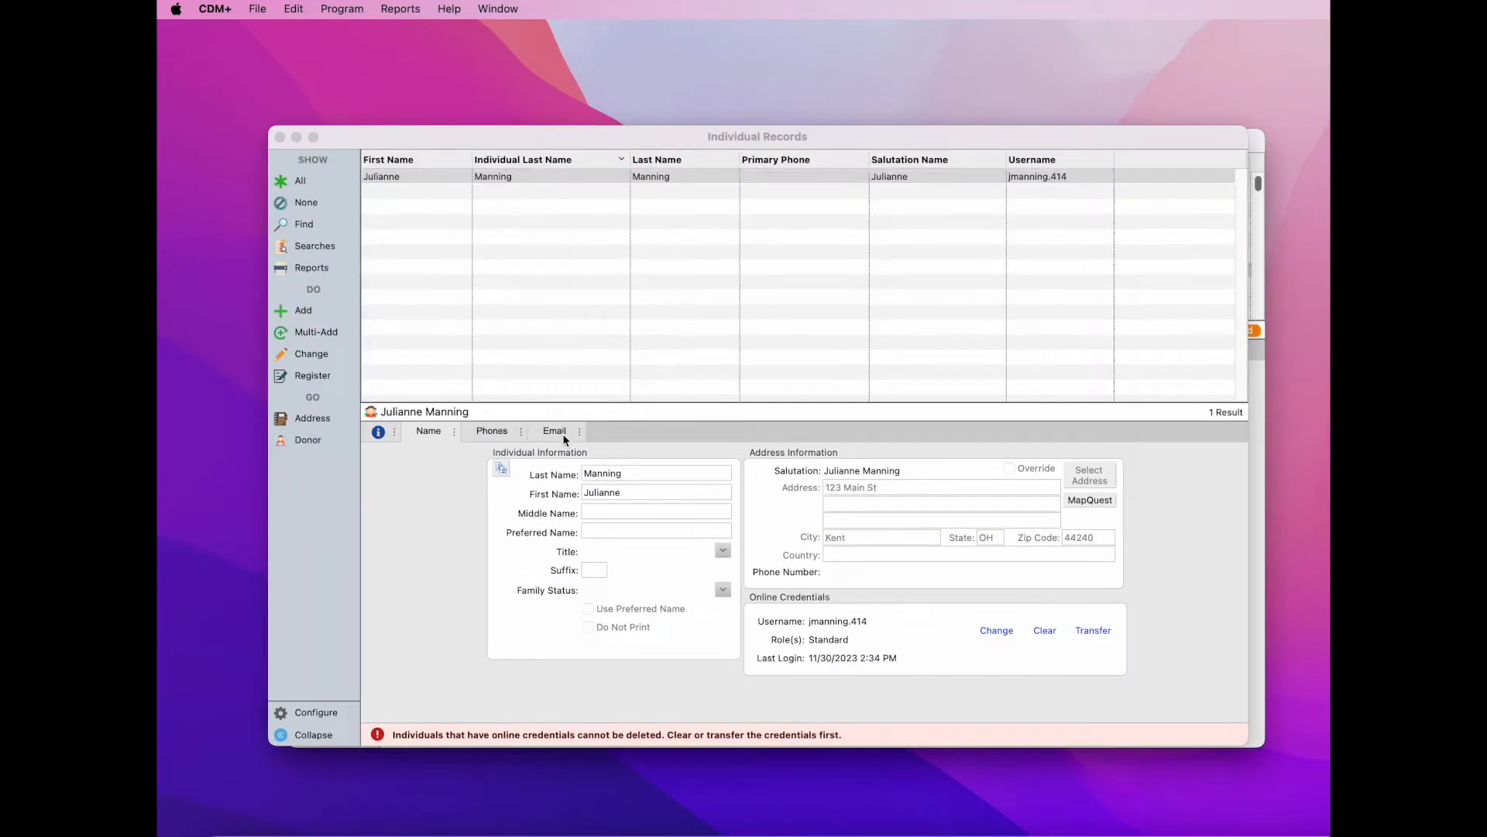
click(564, 437)
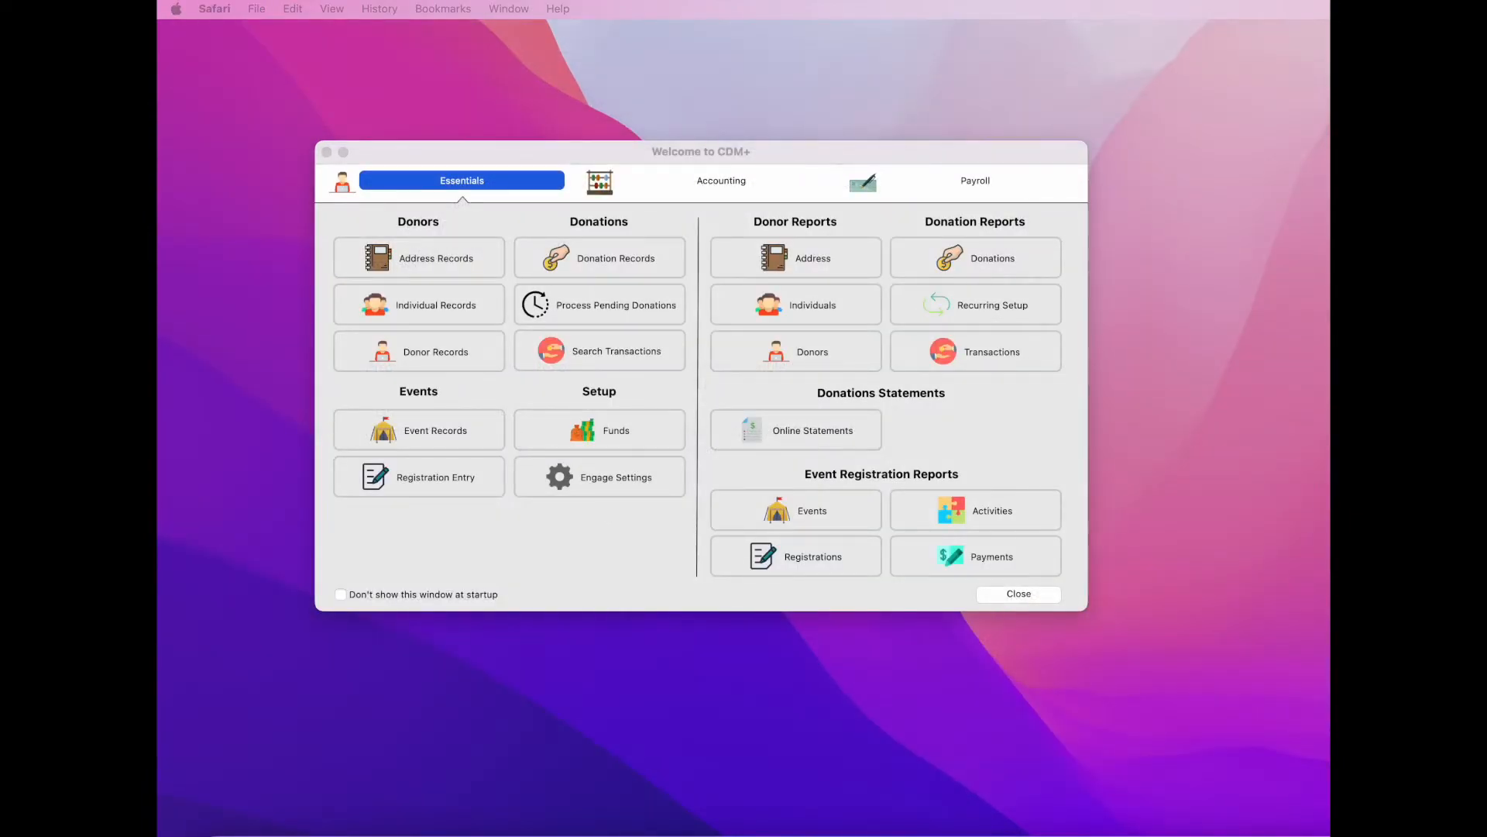
click(963, 154)
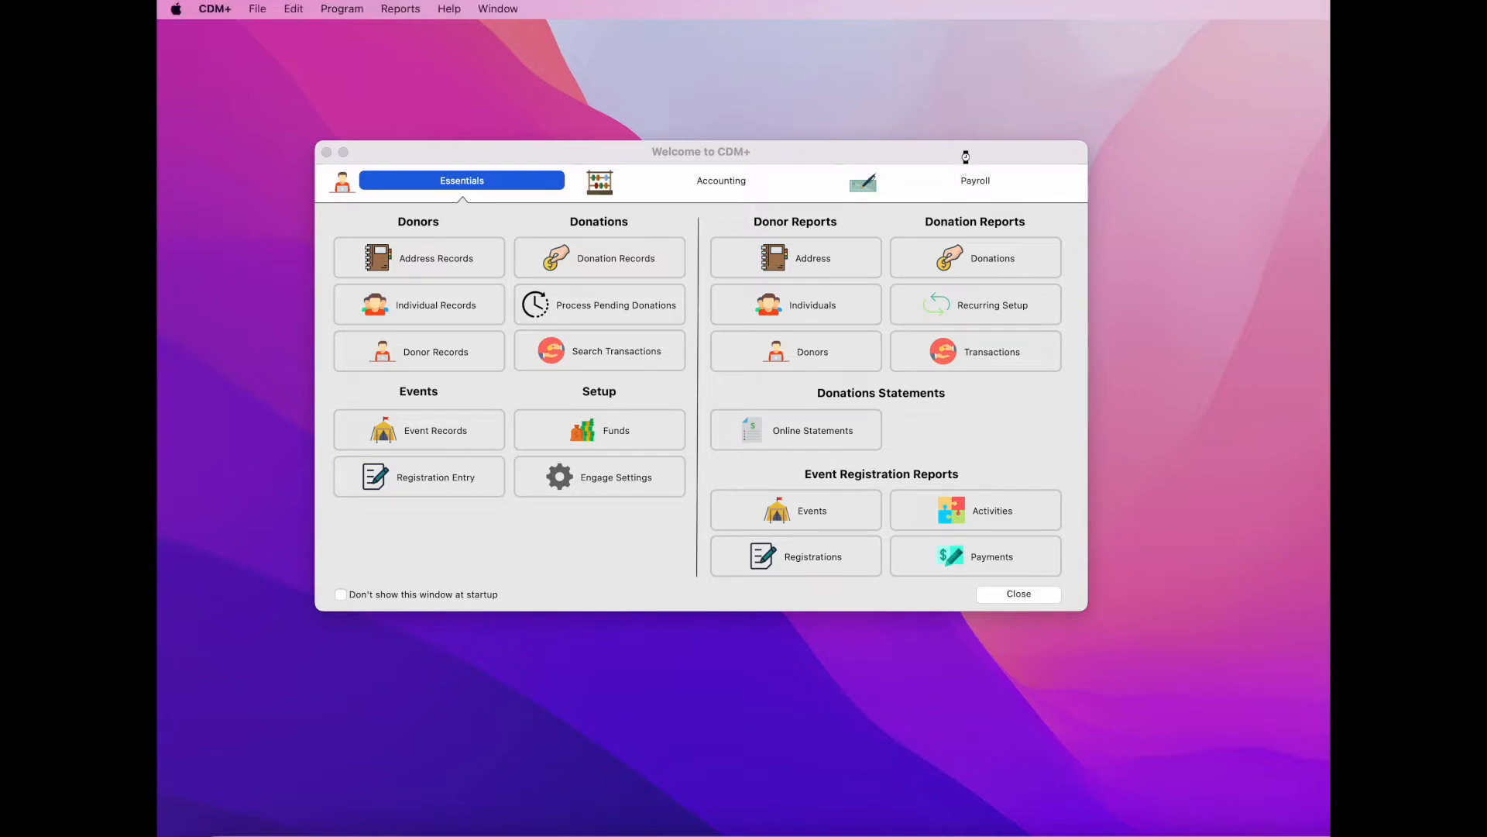
- Open Online Statements in CDM+ Engage, enlarge the window, and start a new giving statement batch
click(416, 14)
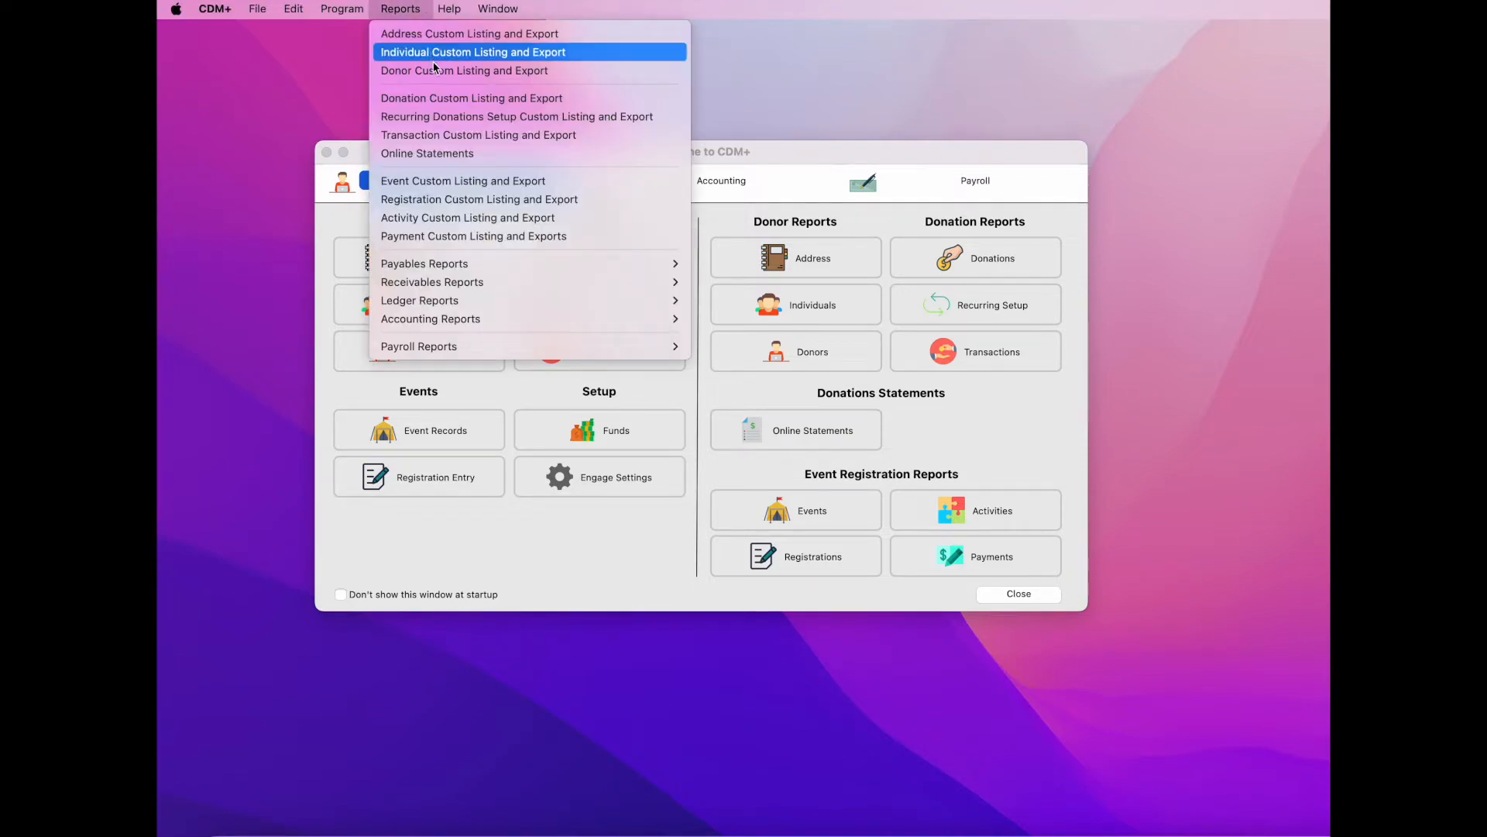
click(494, 158)
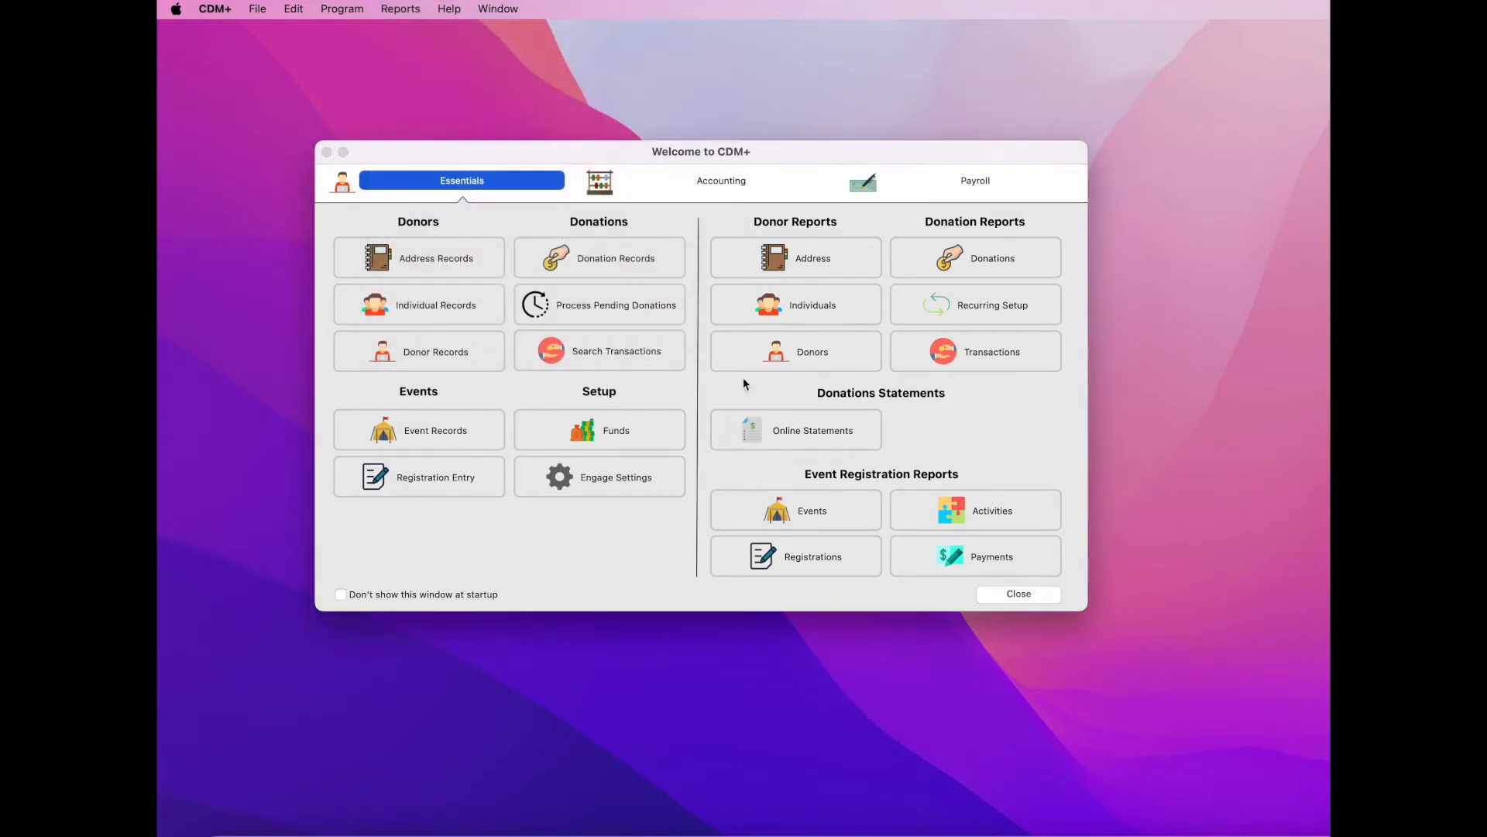
click(851, 440)
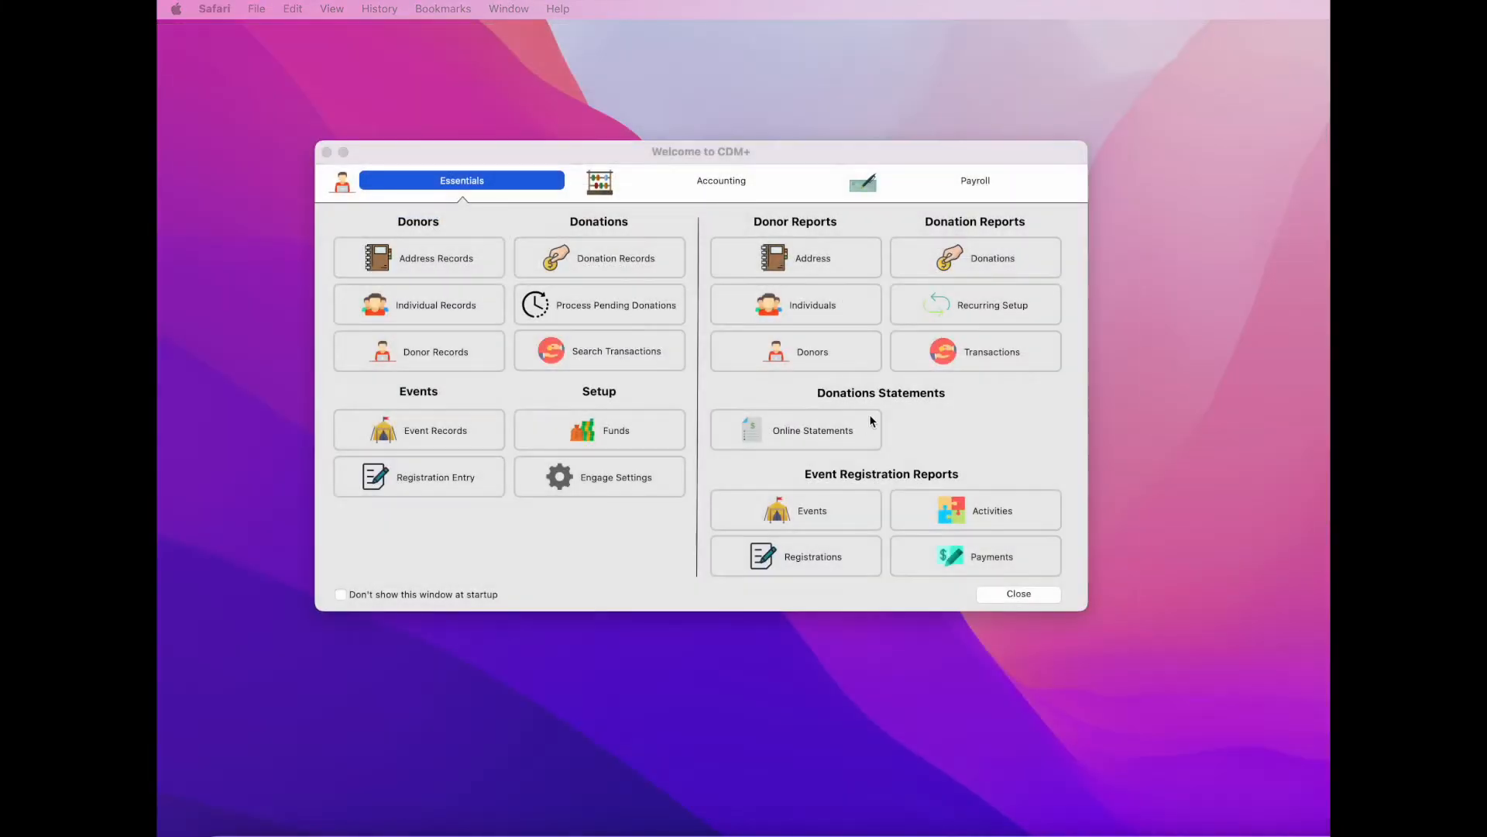
click(862, 432)
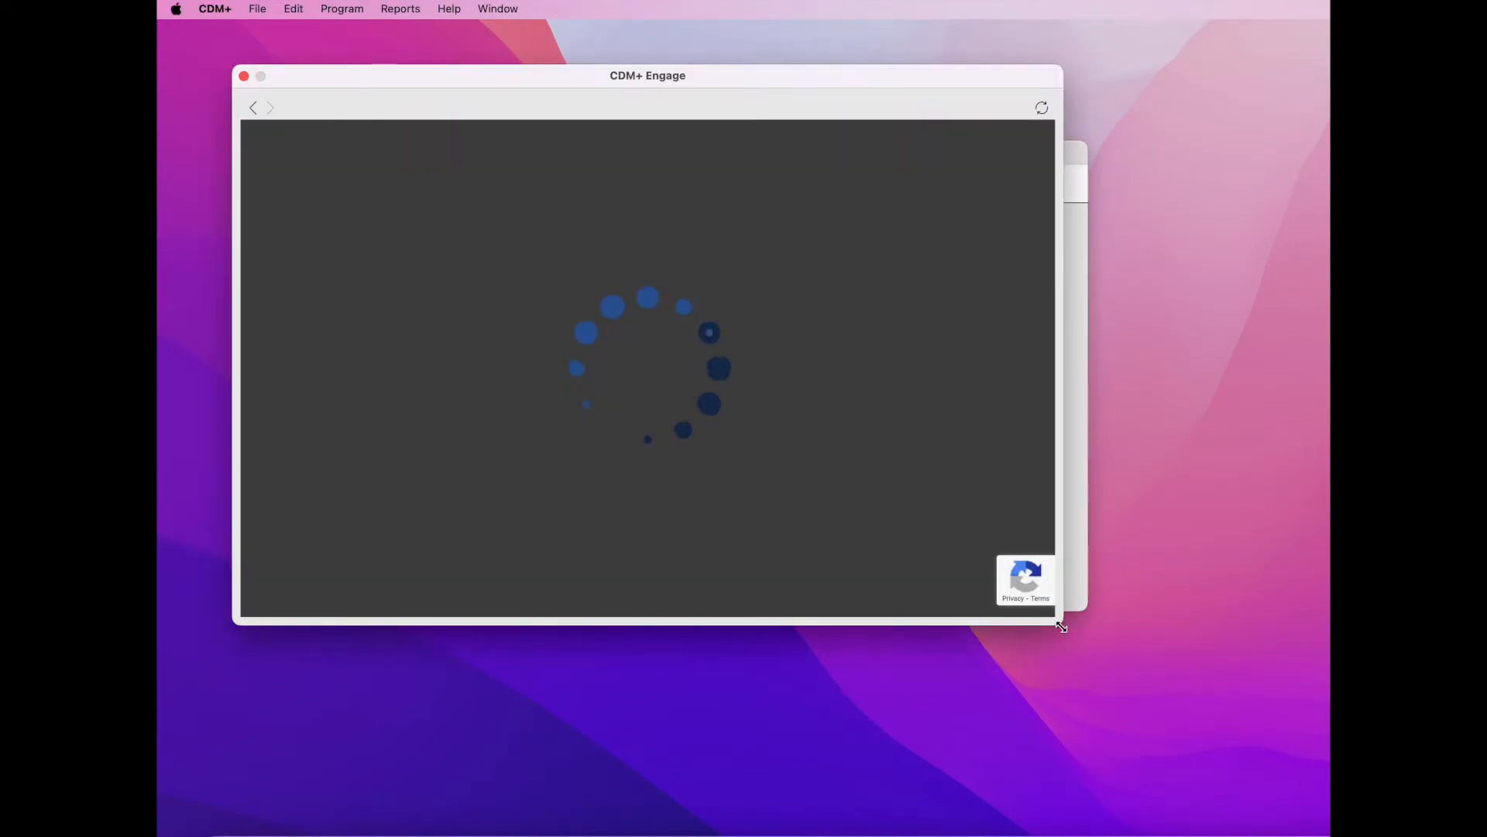
drag(1062, 624, 1193, 707)
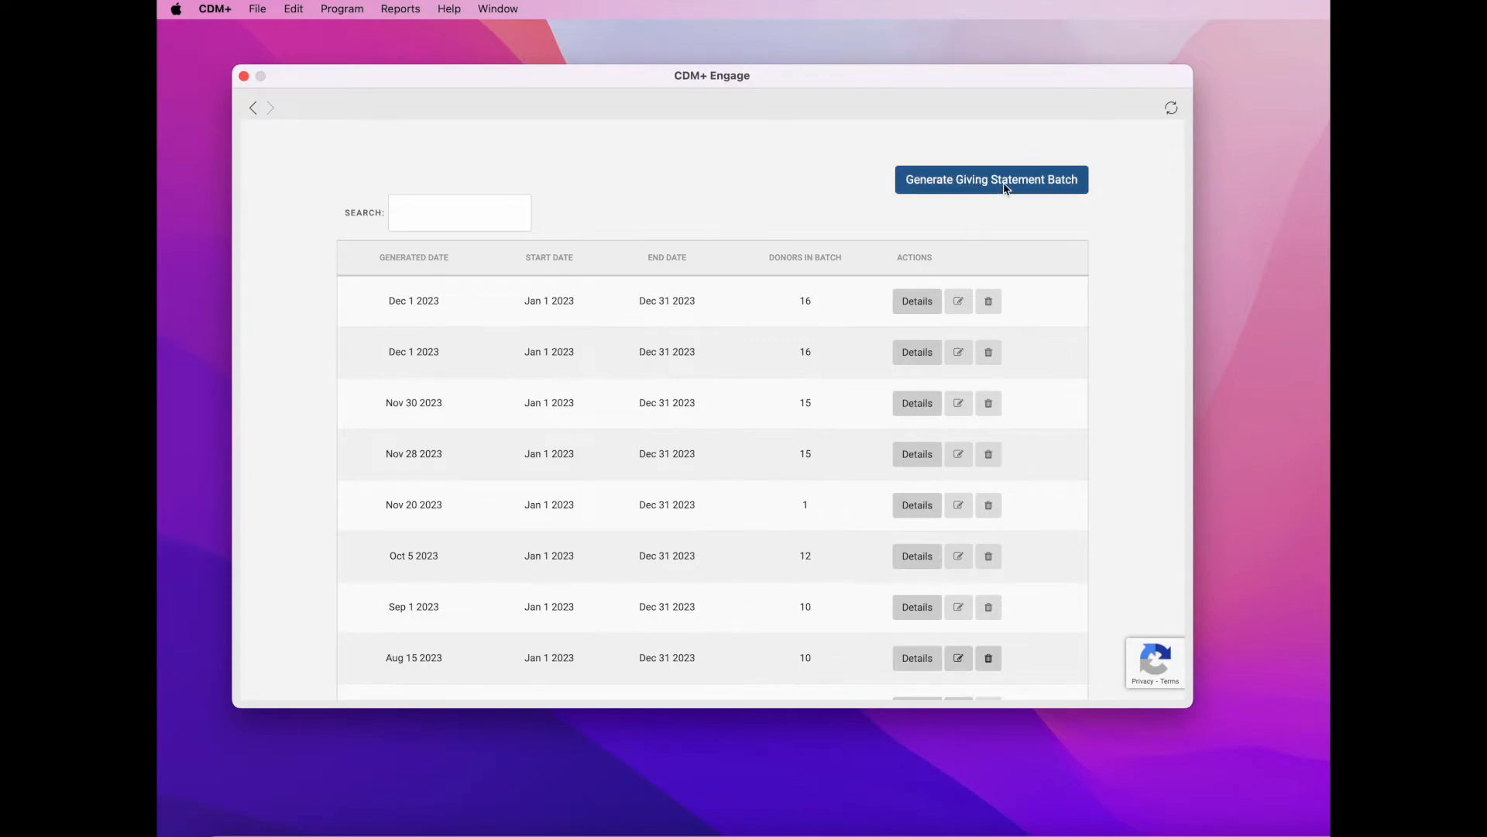
click(1040, 186)
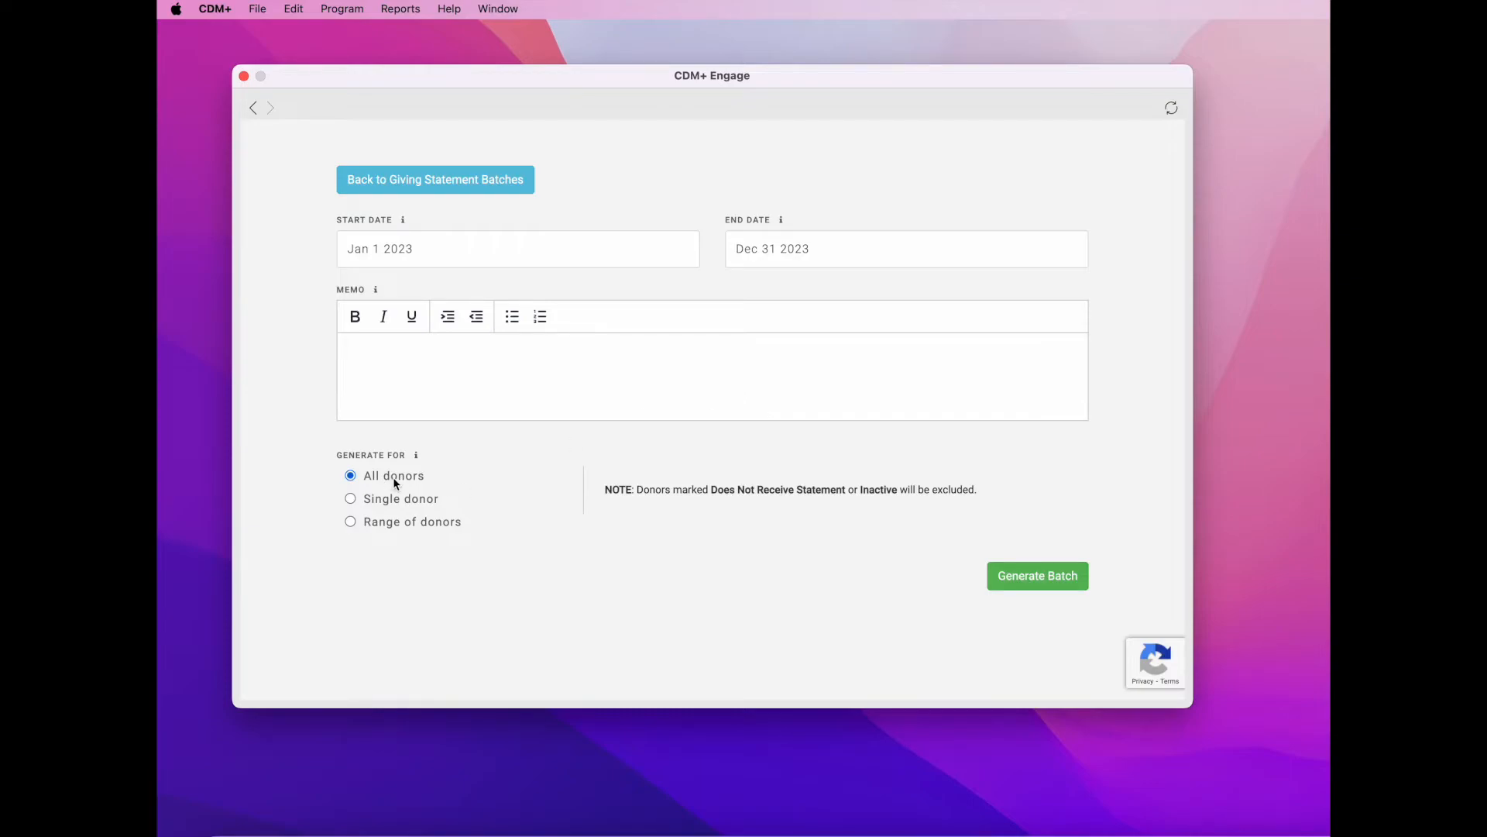
- Set the batch to Single donor chosen by donor code, then switch to Range of donors
click(350, 499)
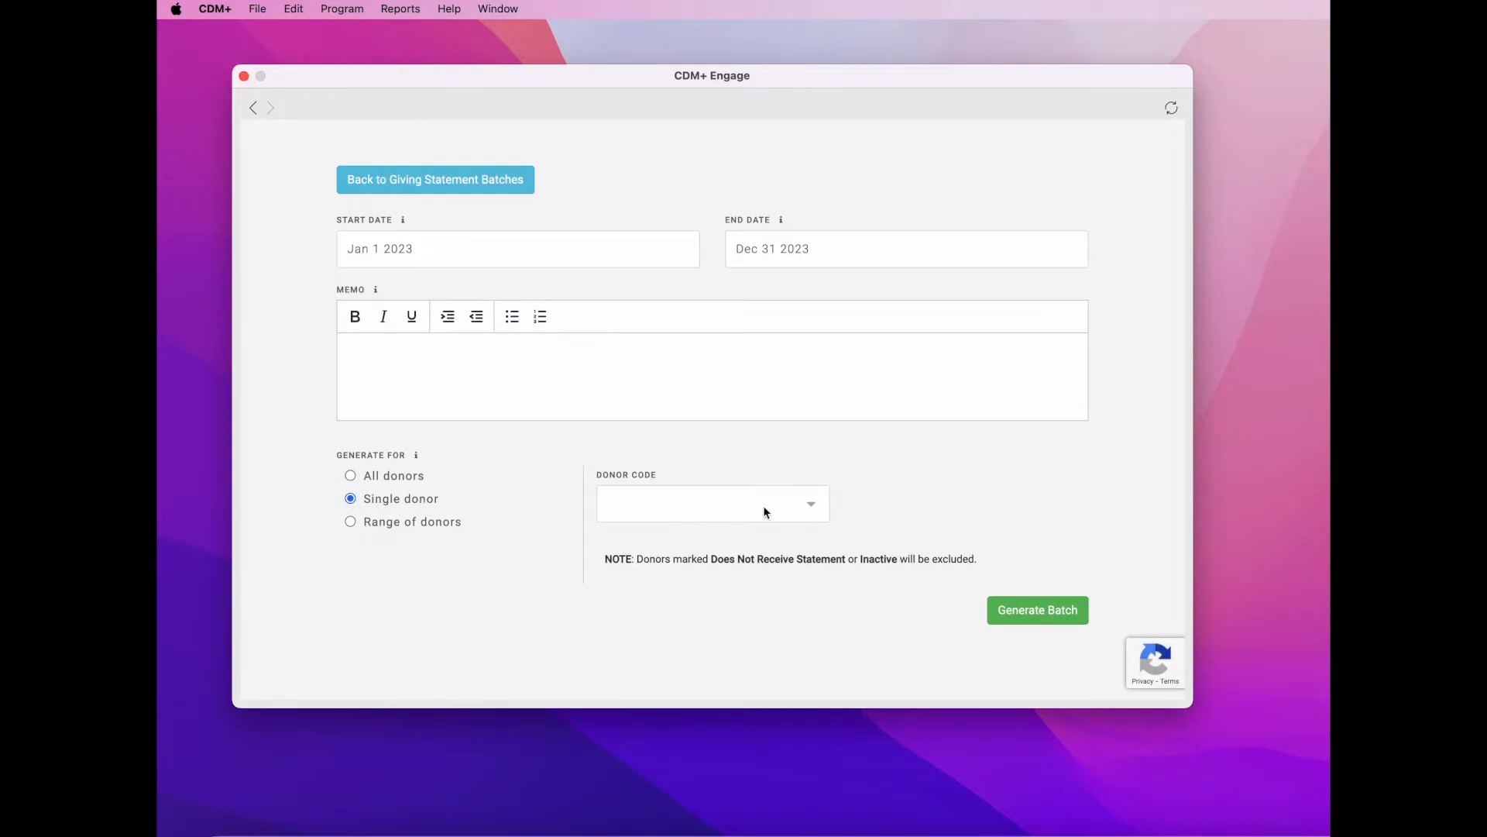
click(815, 507)
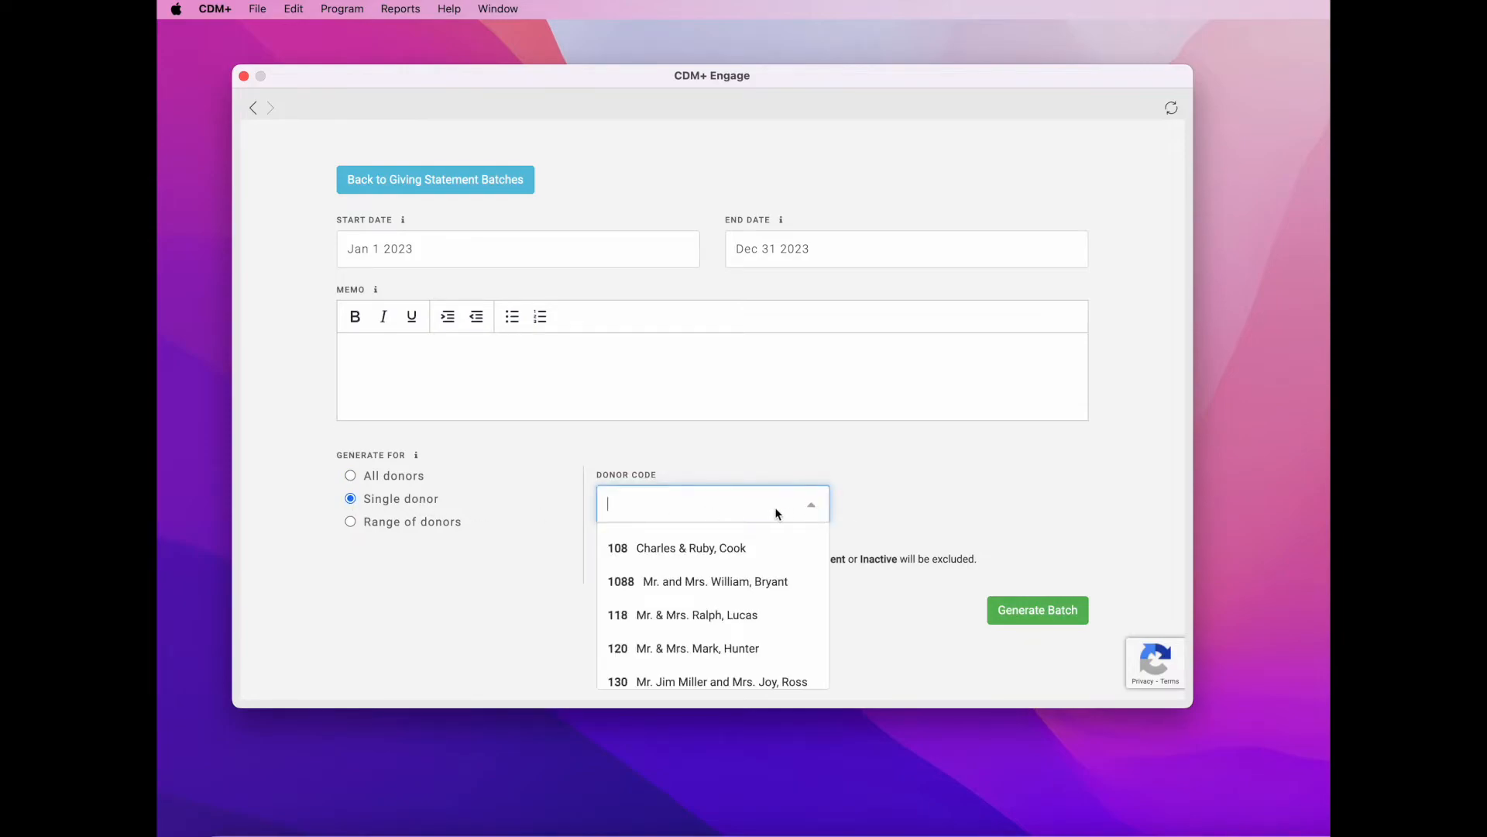
text(cook)
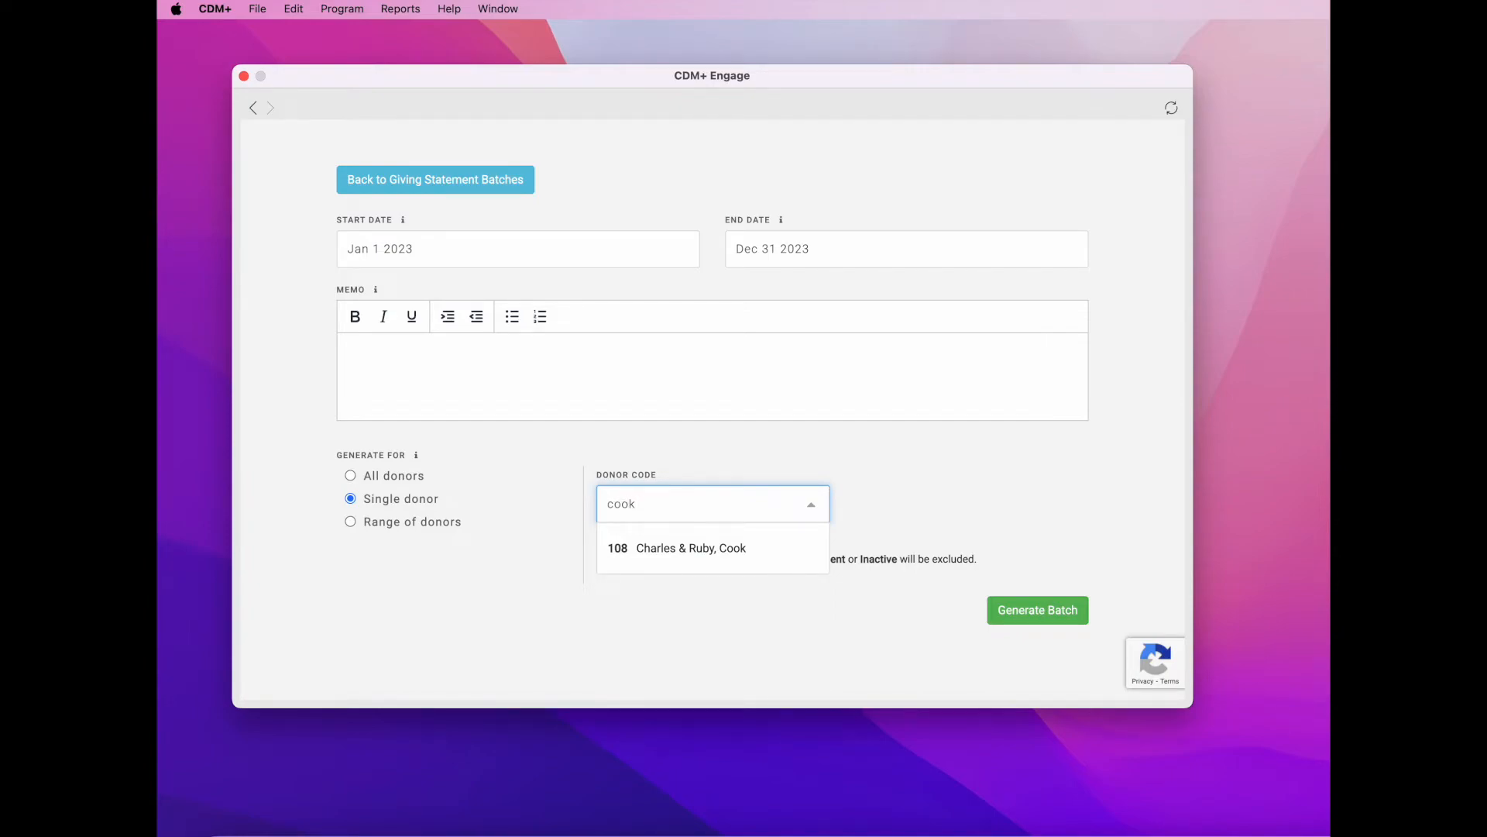
key(BackSpace)
key(BackSpace)
key(BackSpace)
key(BackSpace)
text(1)
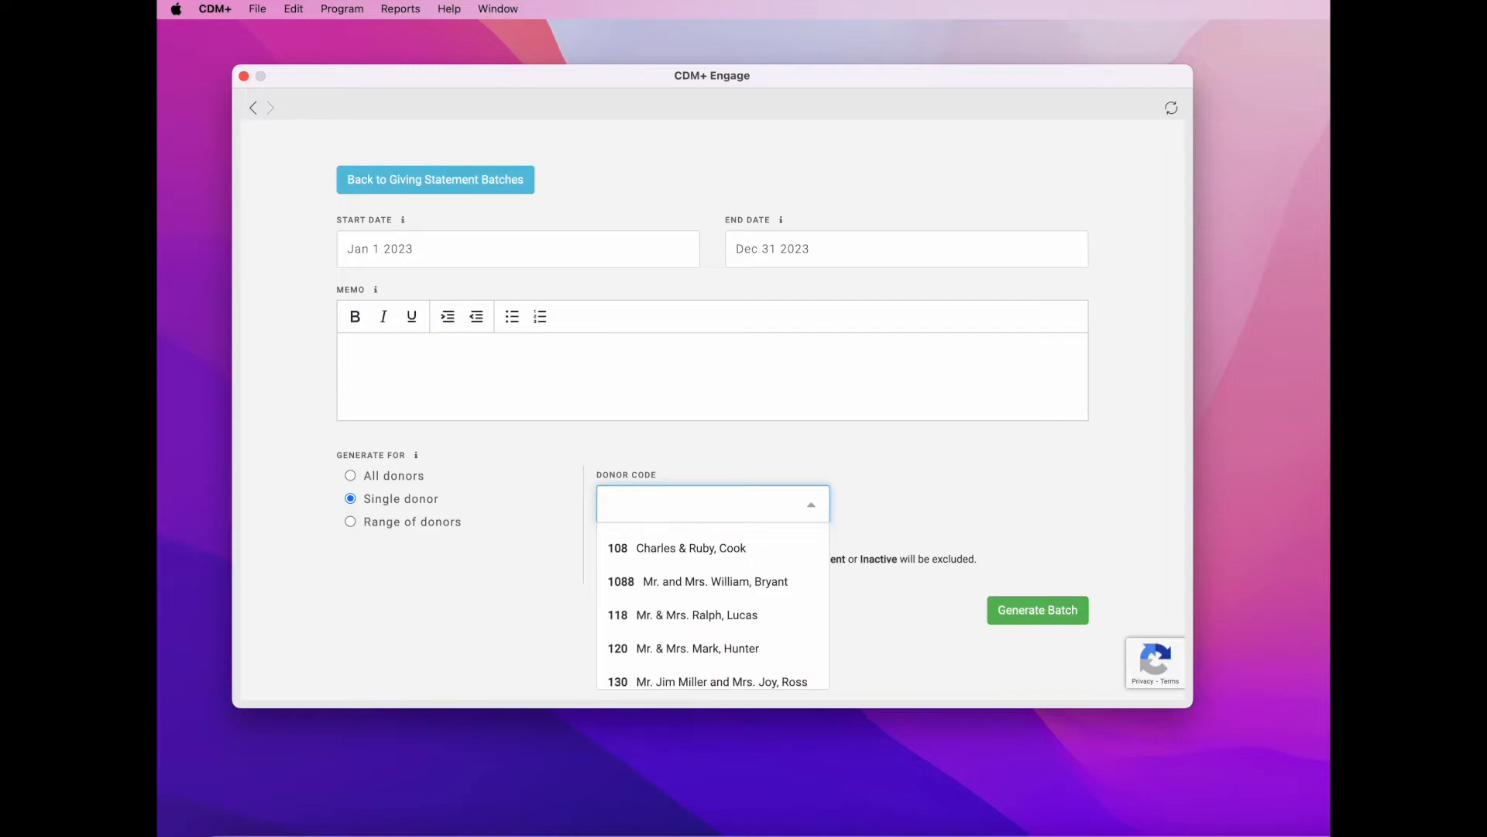
text(08)
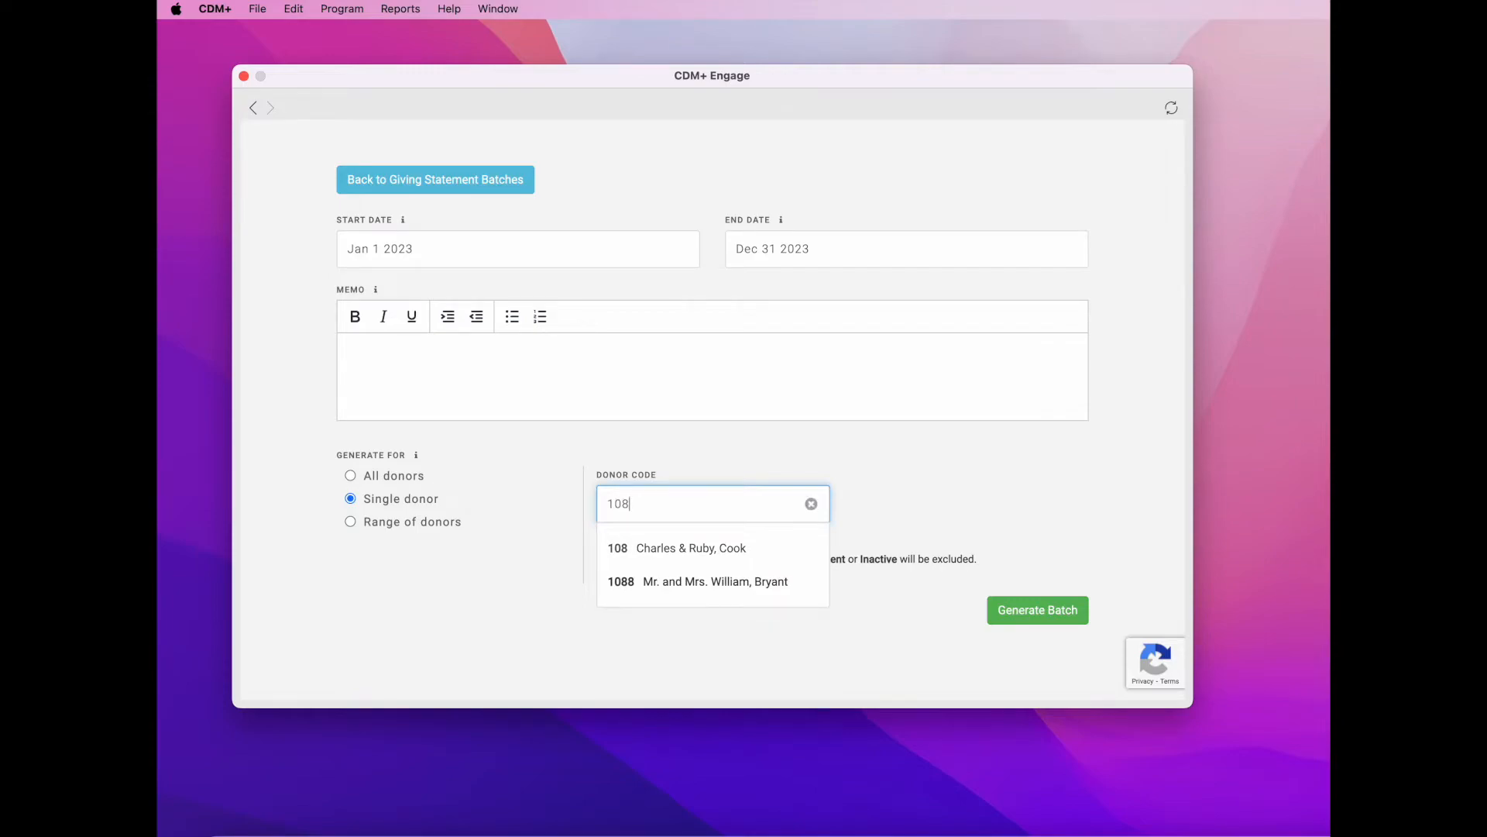
click(460, 582)
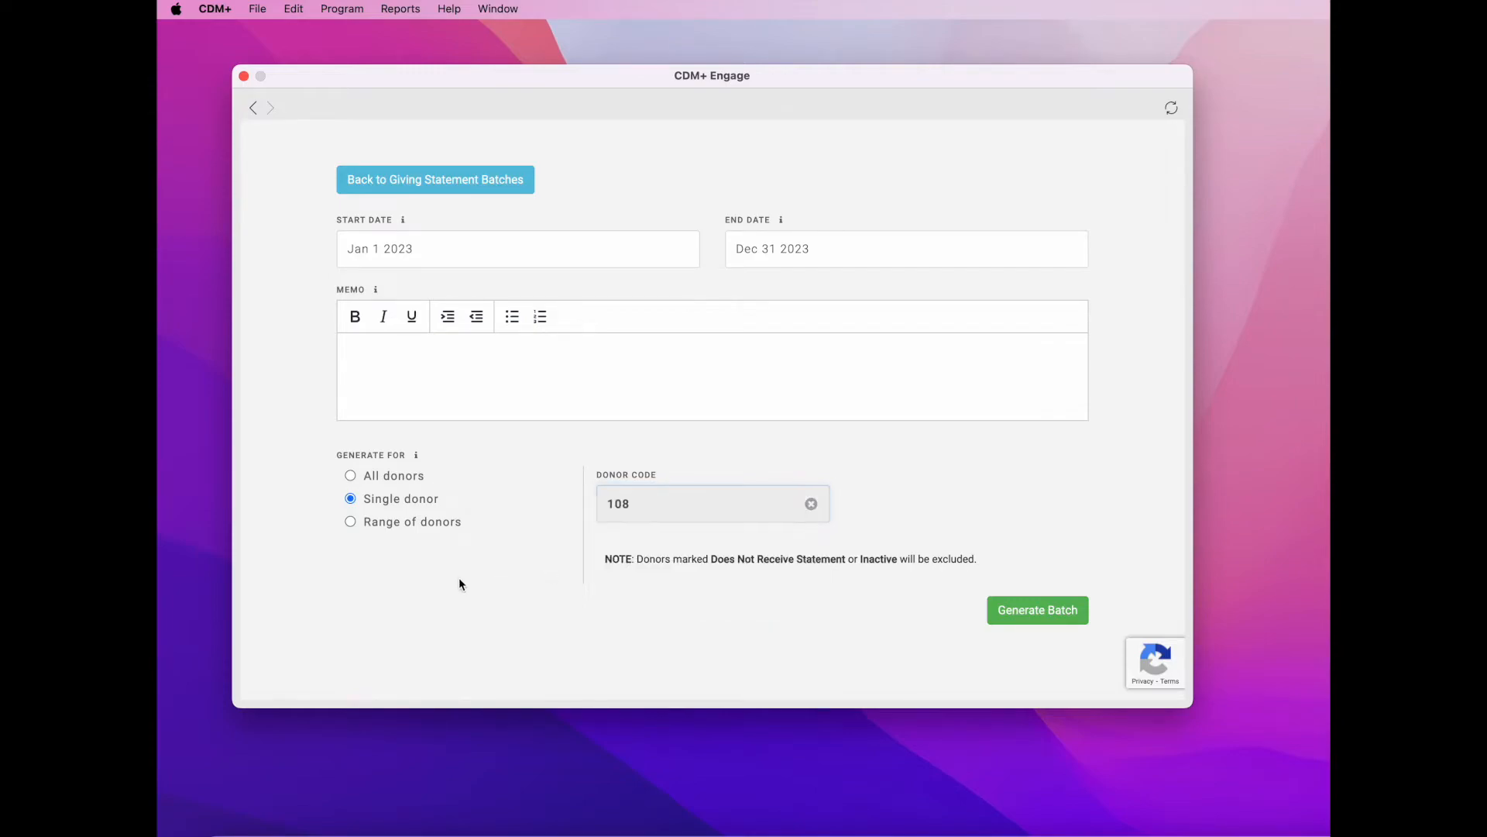
click(351, 523)
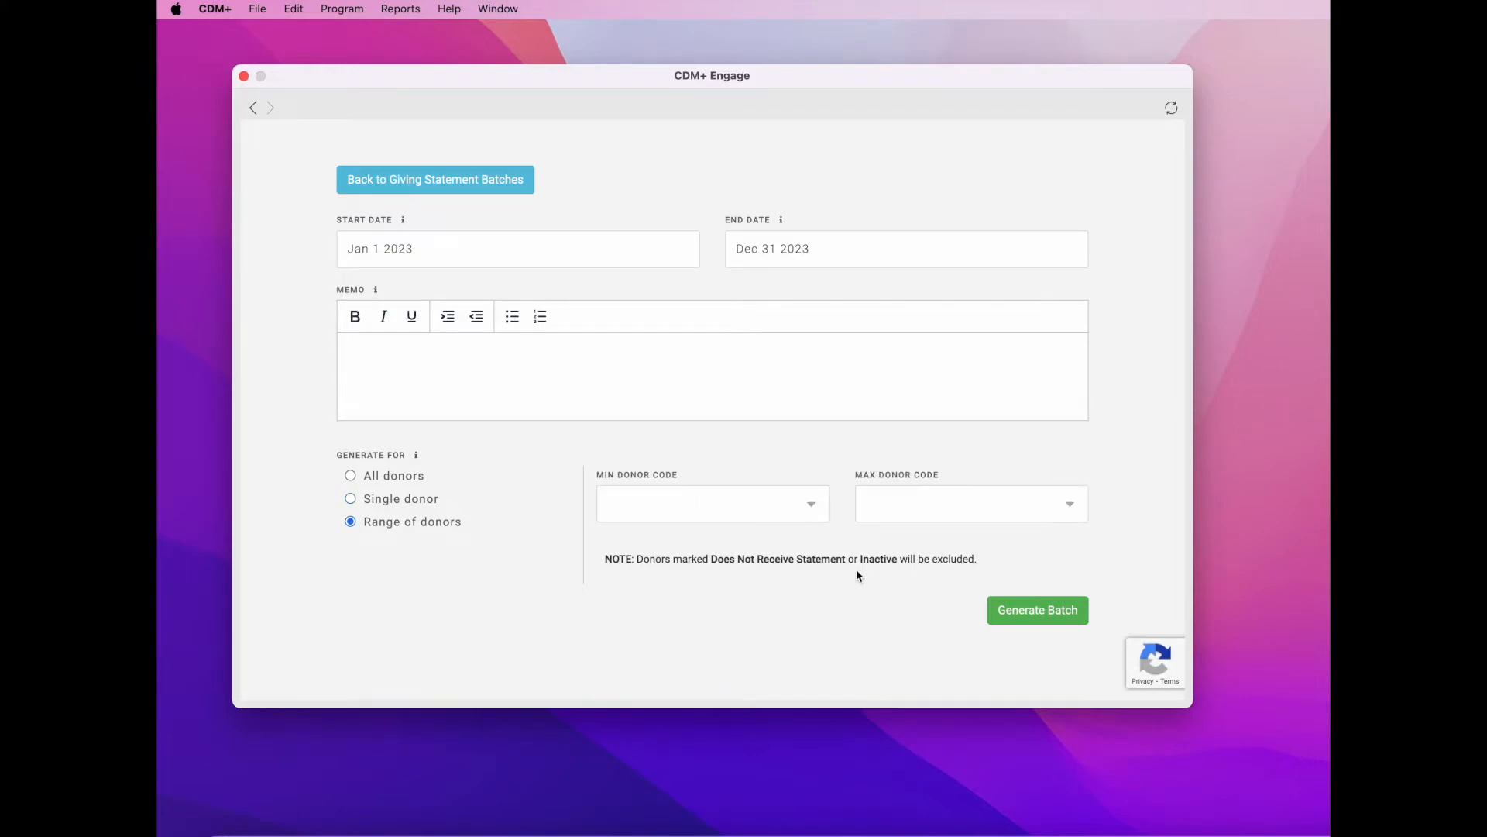
- Pick the Min and Max Donor Code donors for the range, then switch back to All donors
click(816, 509)
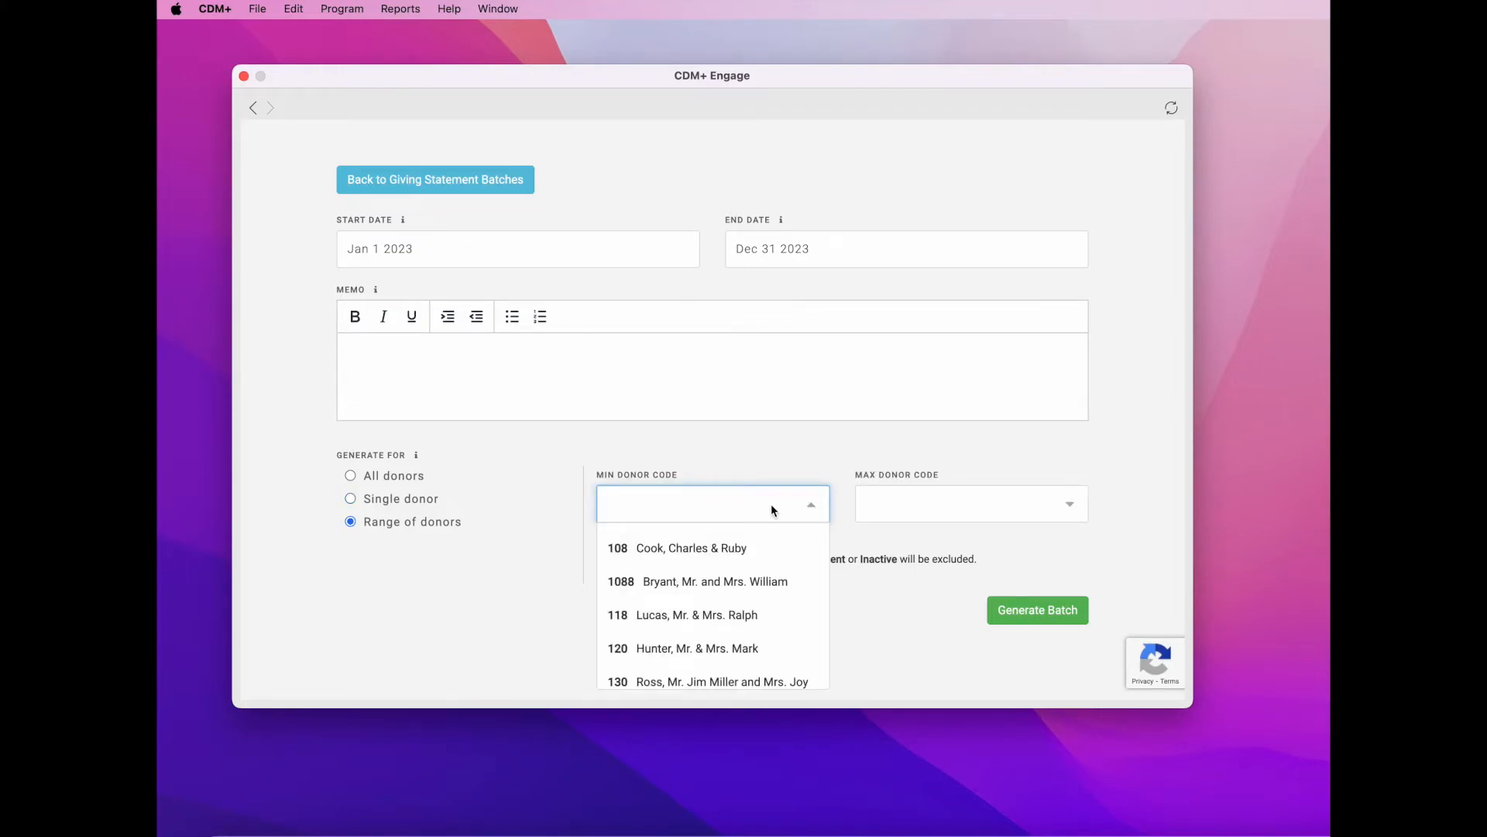
text(cook)
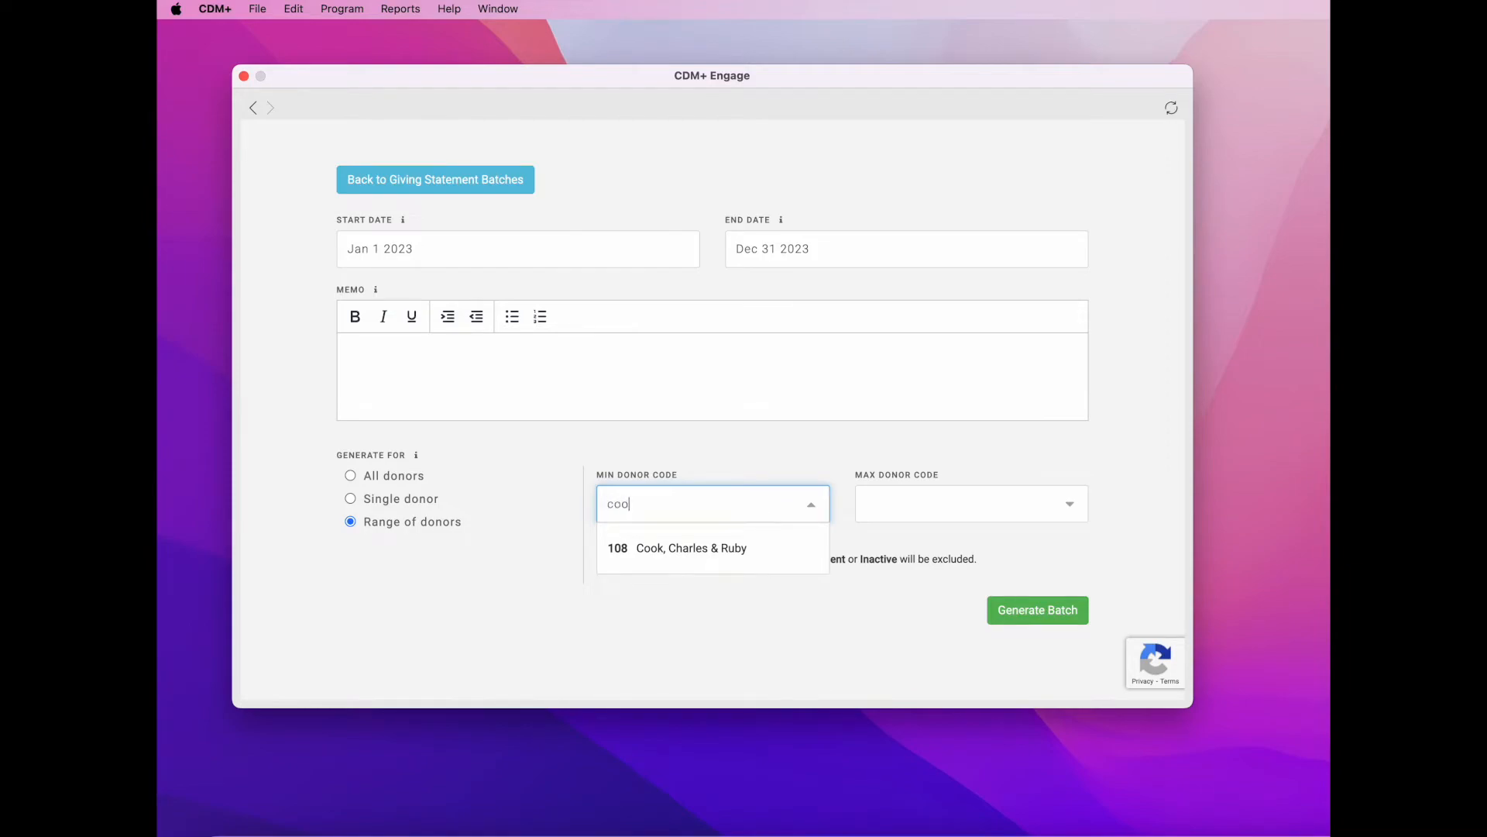
key(BackSpace)
key(BackSpace)
key(BackSpace)
key(BackSpace)
text(108)
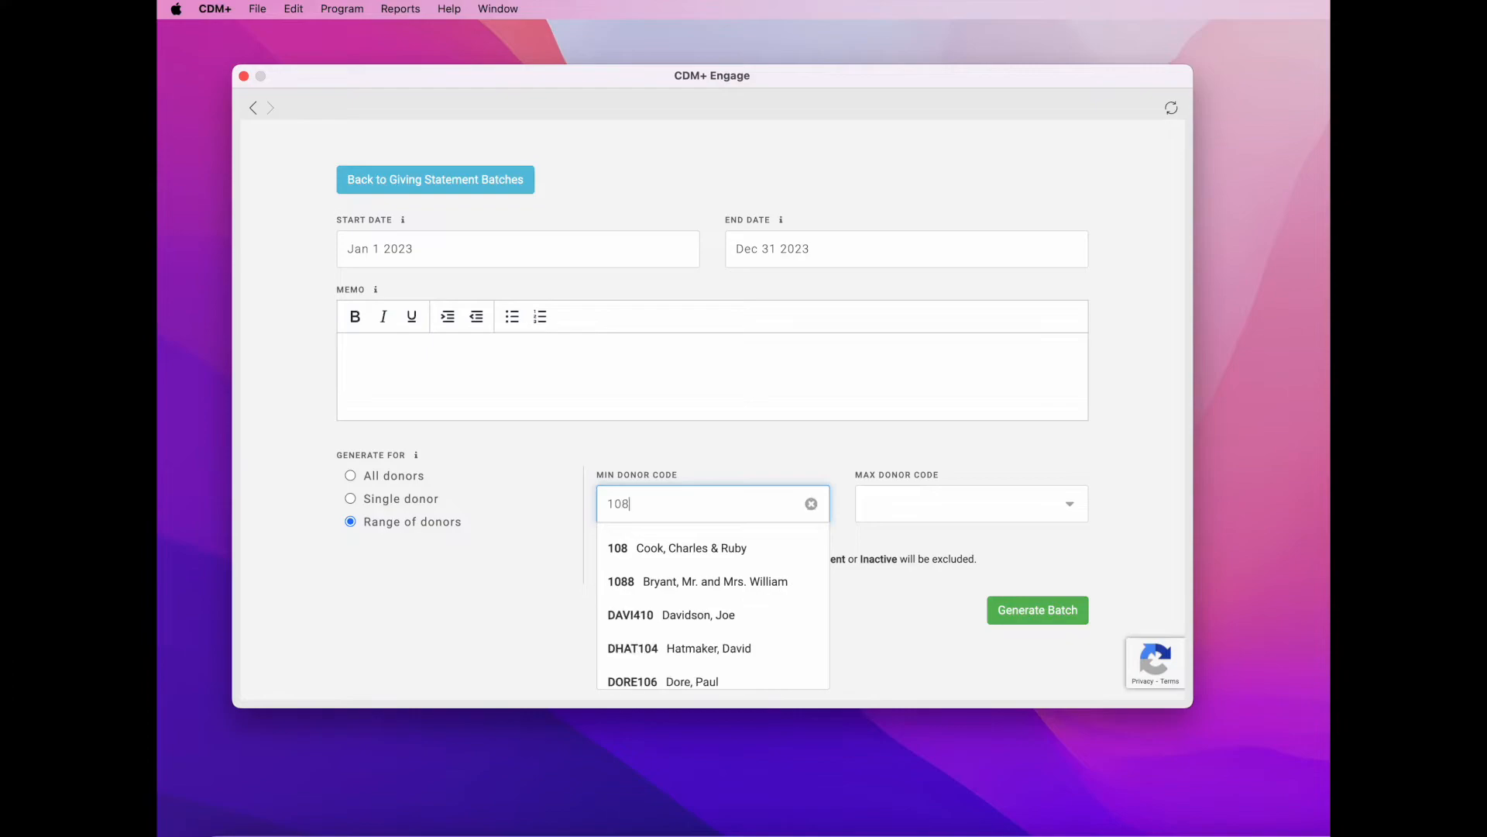
click(739, 547)
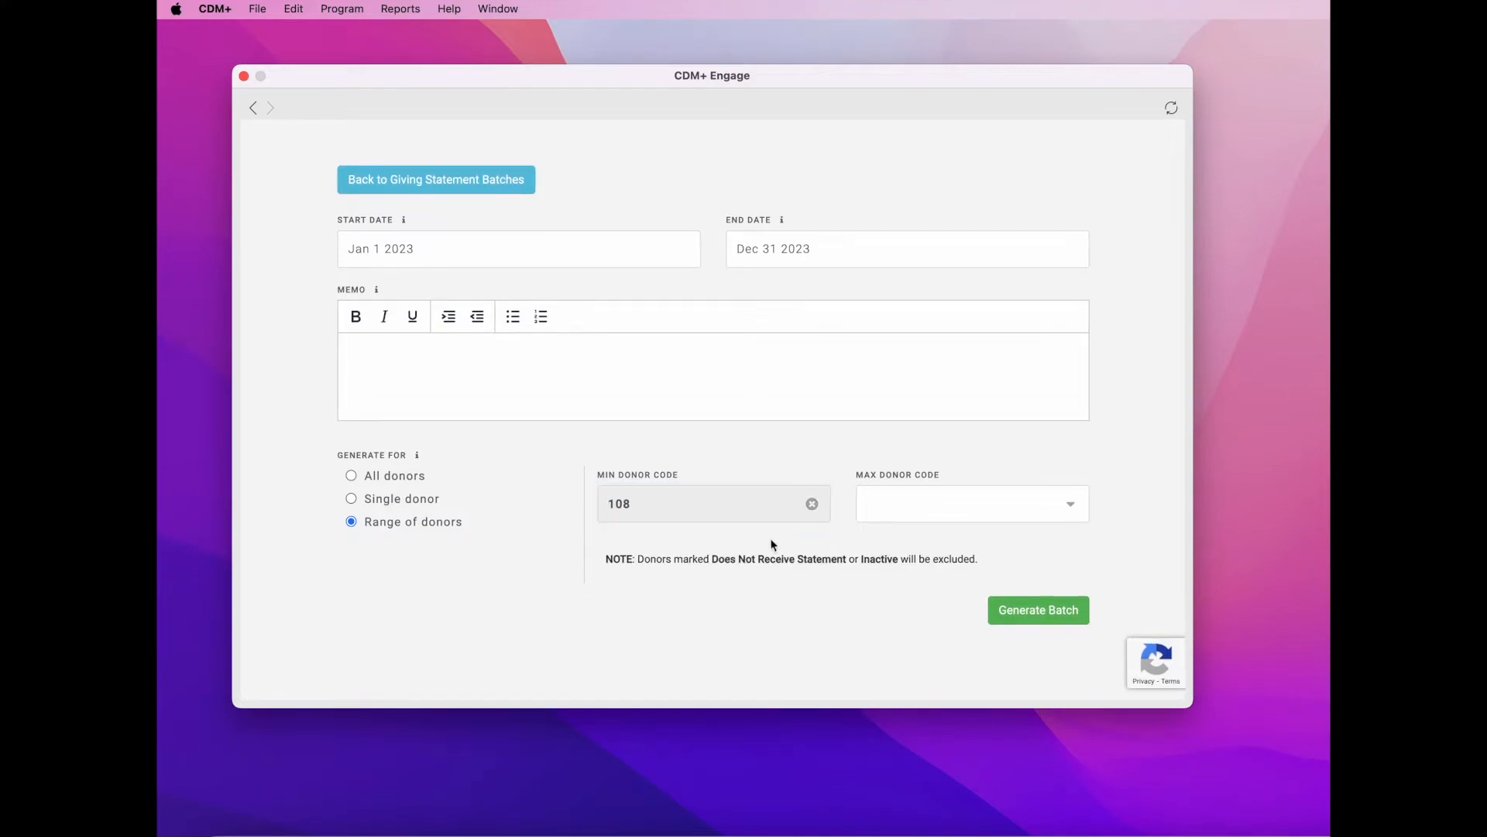
click(919, 515)
text(mann)
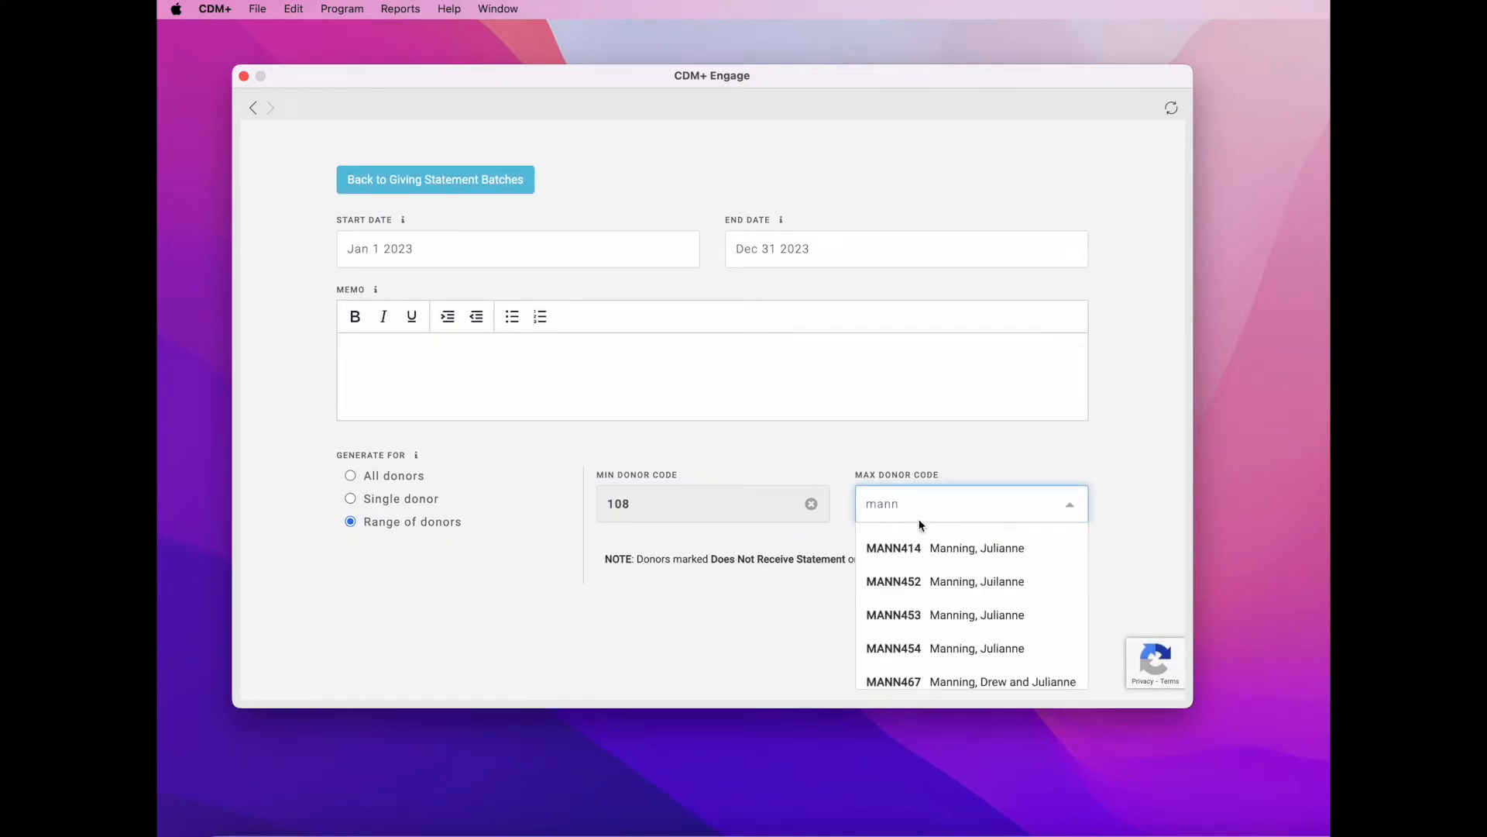
click(956, 551)
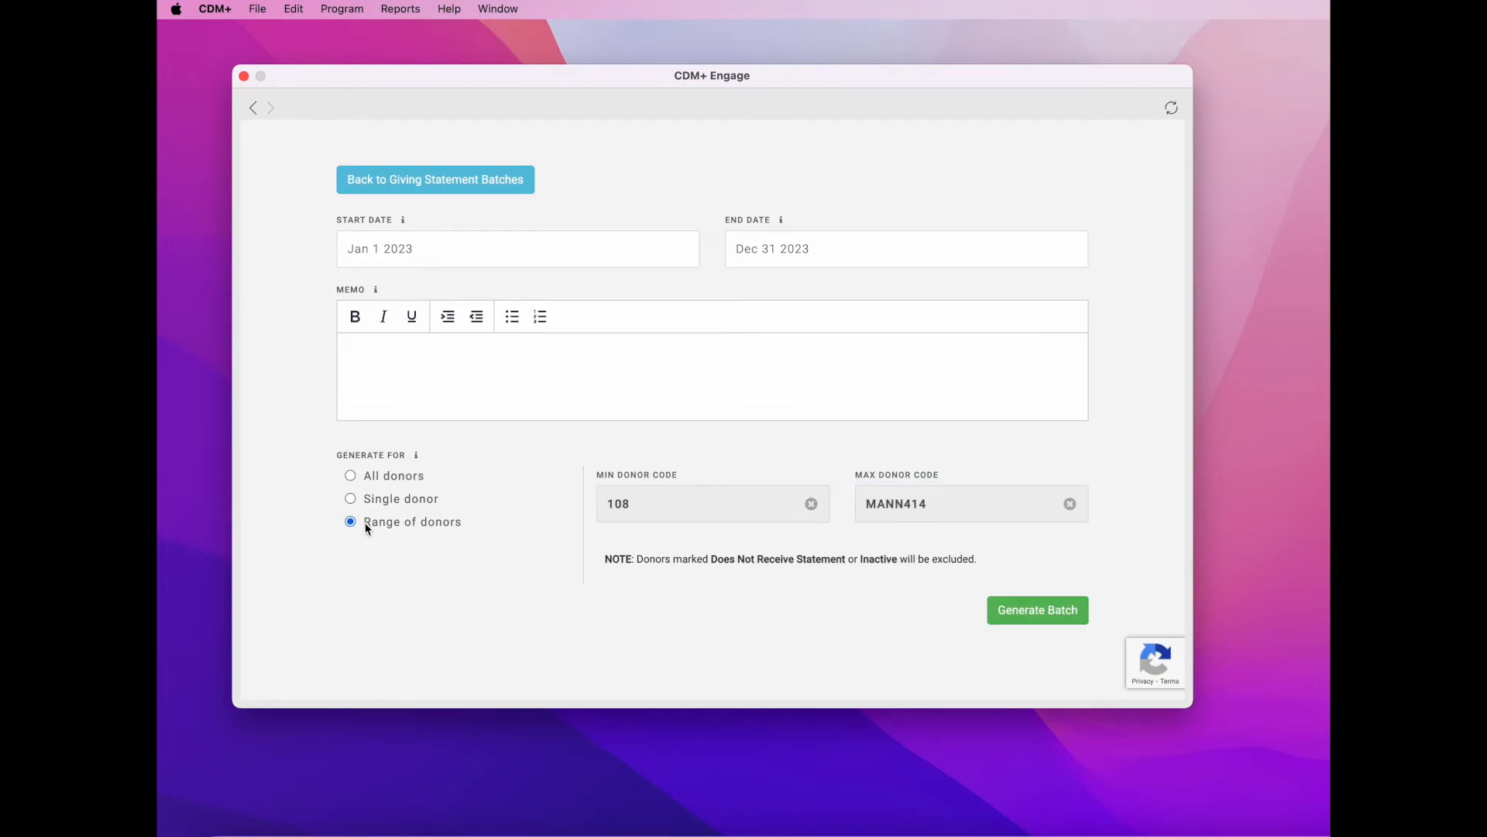
click(351, 476)
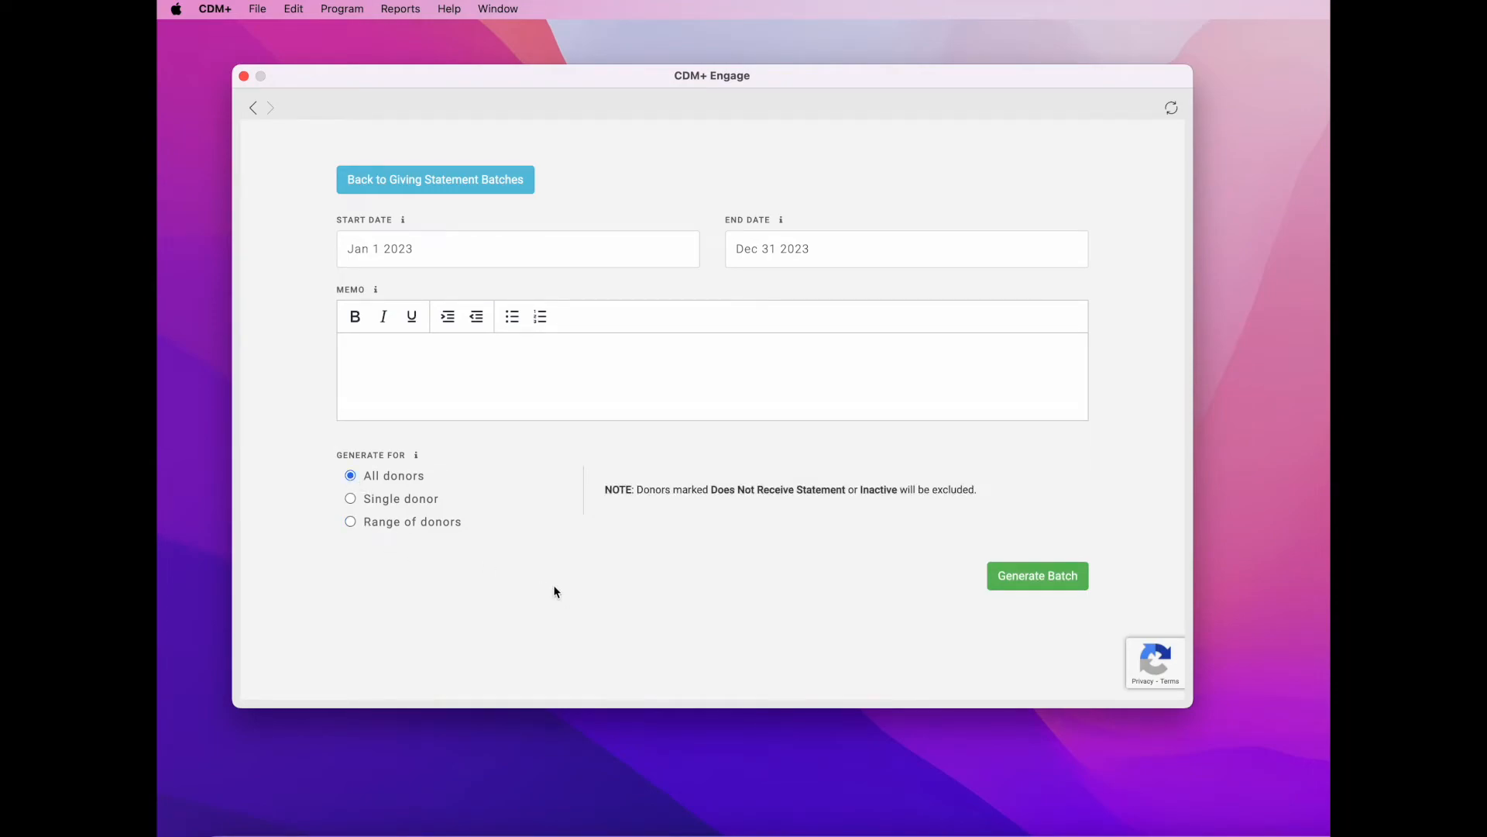
- Generate the Jan 1–Dec 31 2023 batch for all donors and open a statement's Status actions
click(1067, 583)
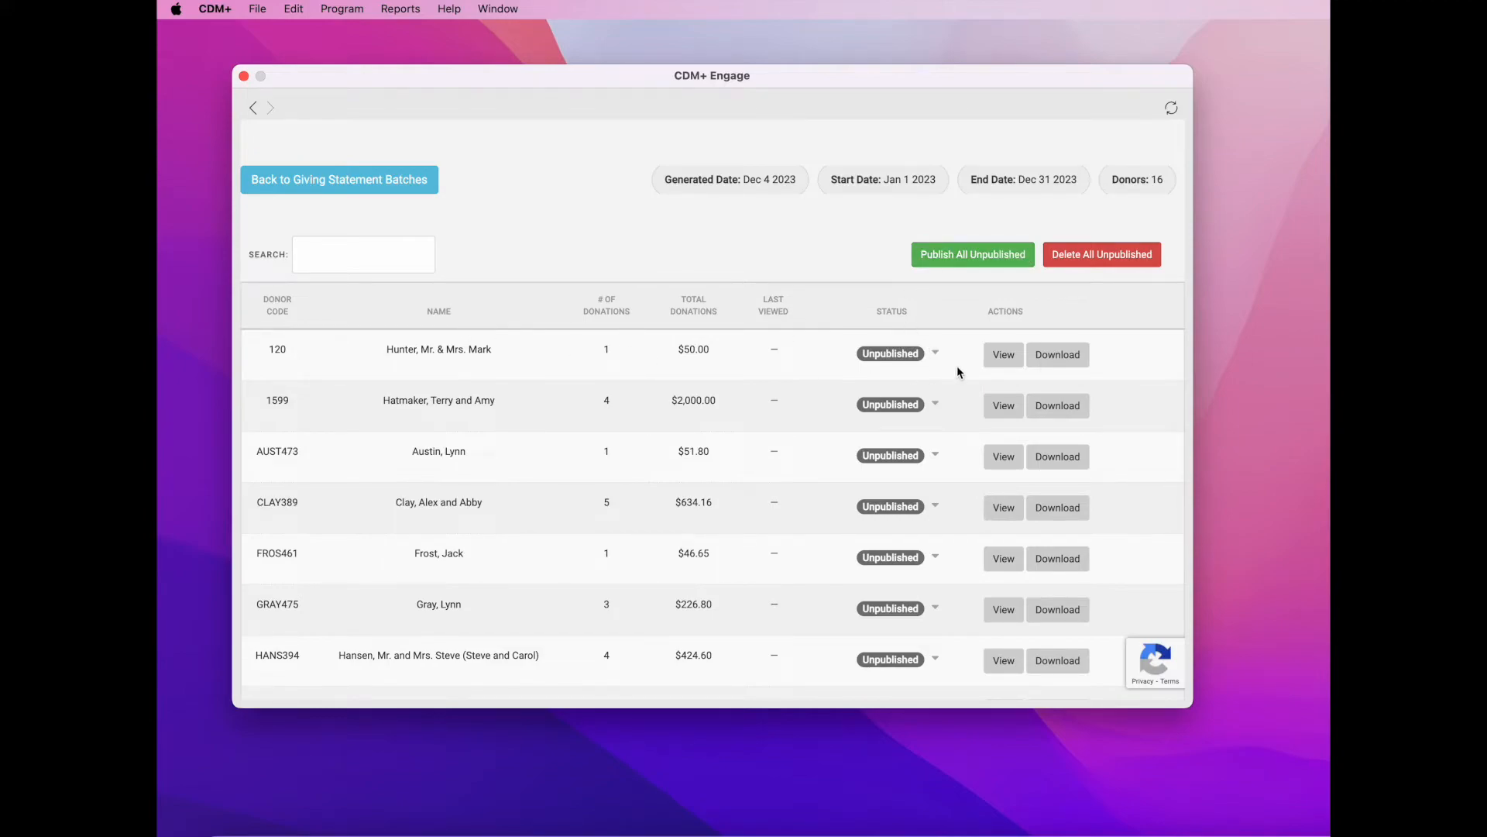
click(935, 354)
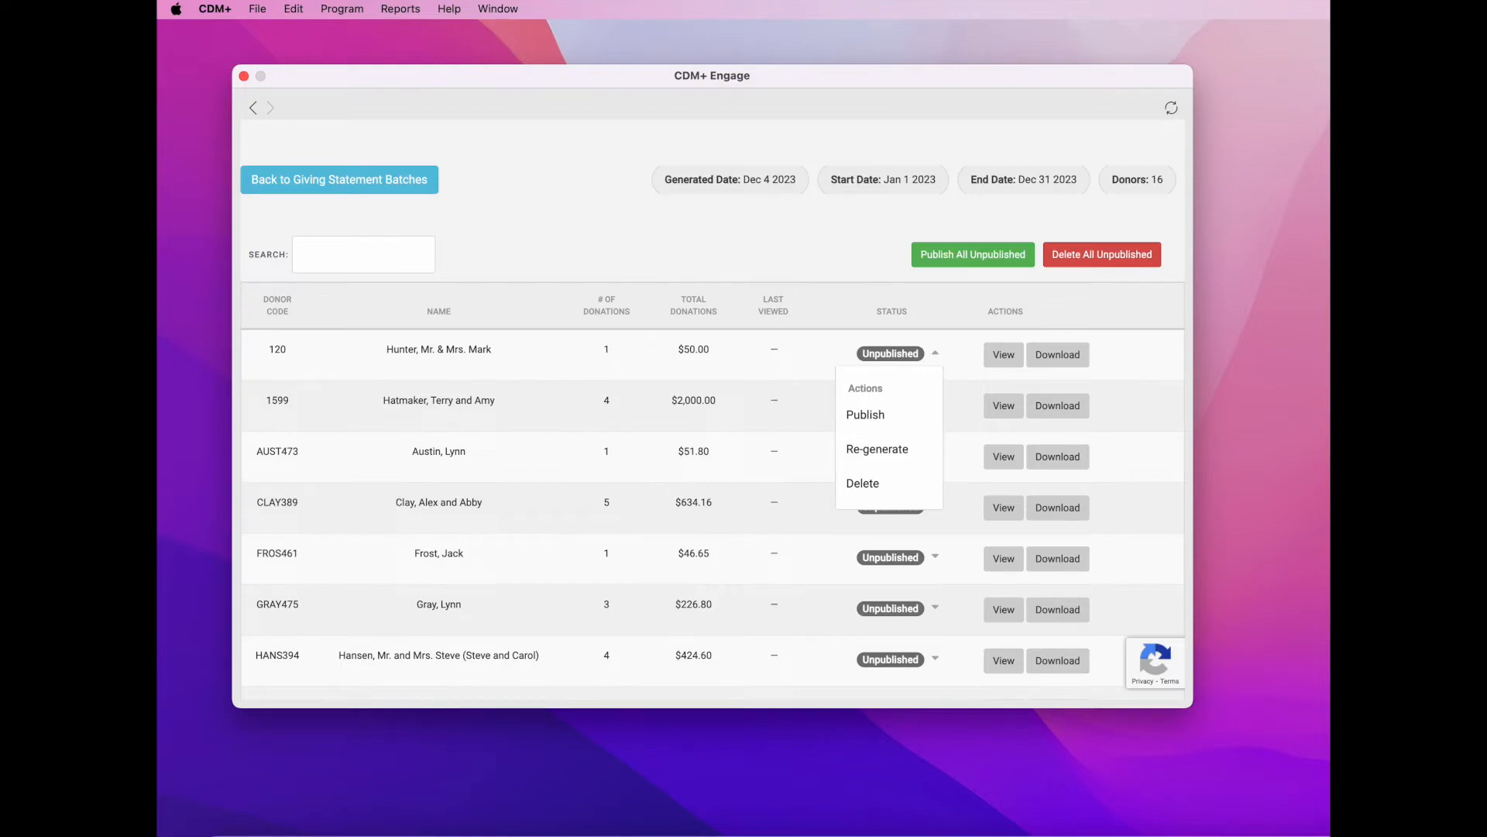
- Publish all 16 unpublished statements in the batch and acknowledge the success message
click(997, 257)
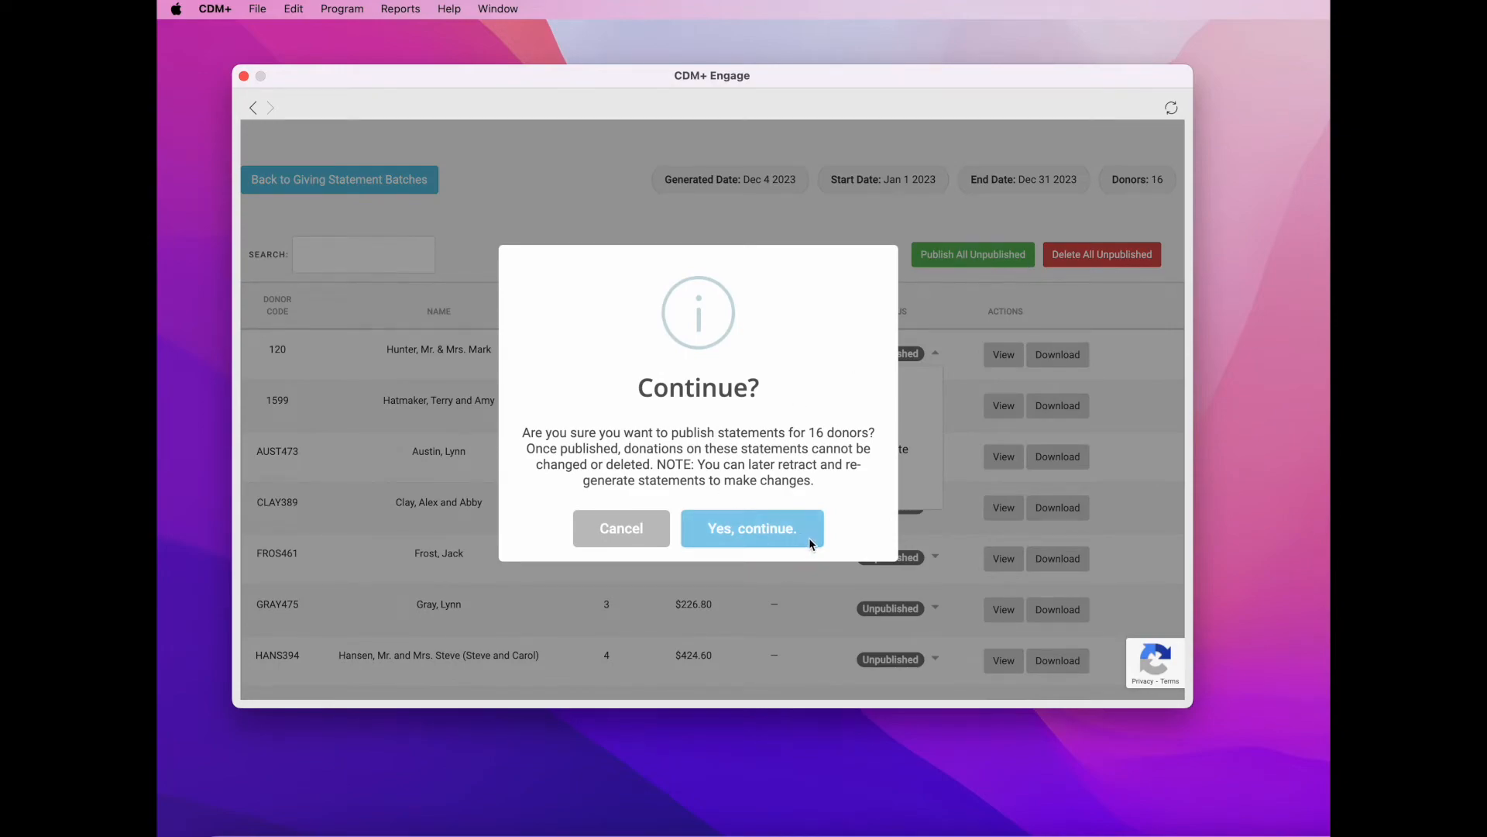
click(750, 534)
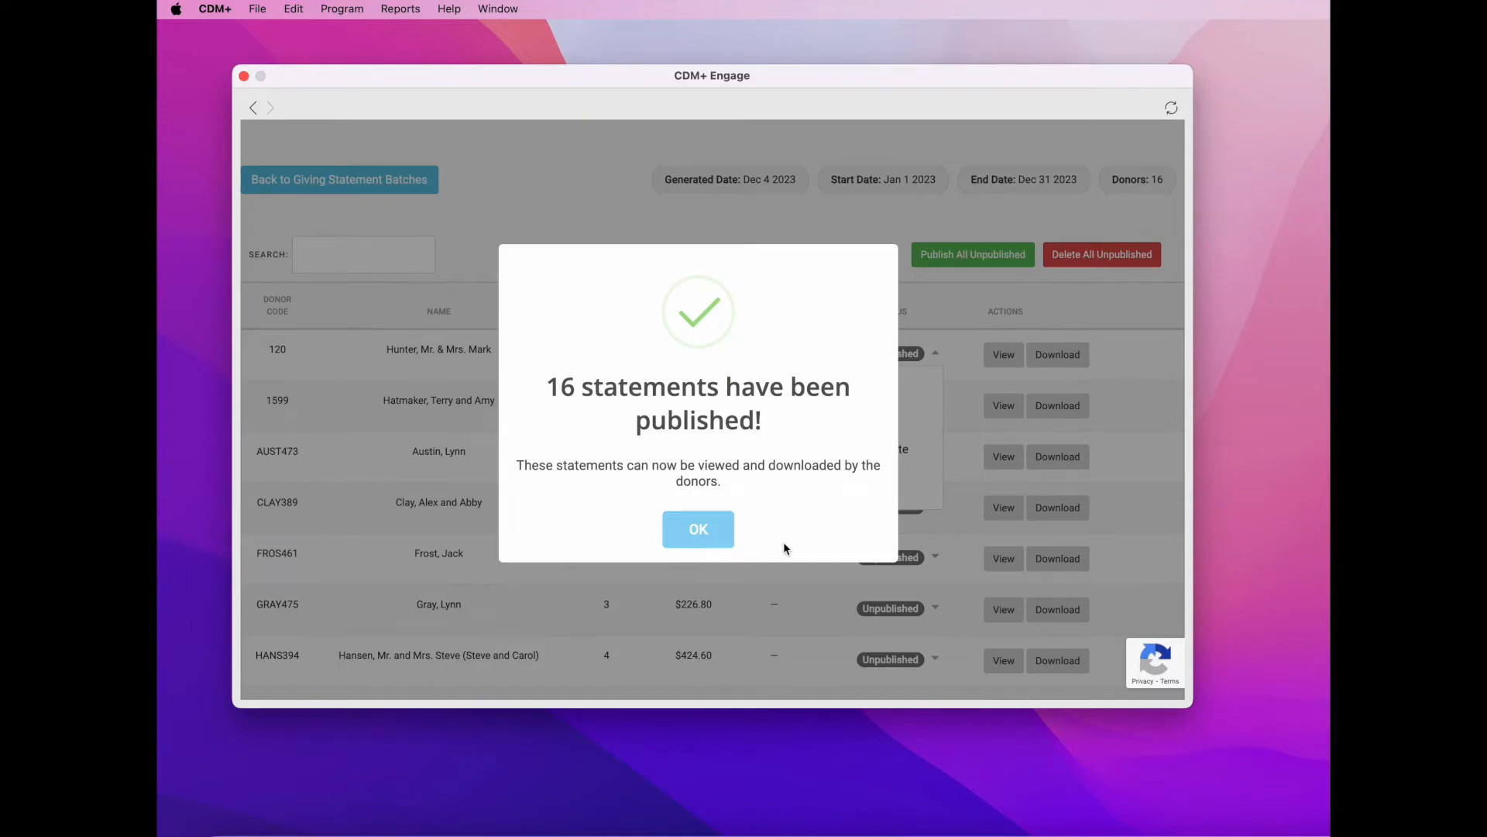
click(712, 537)
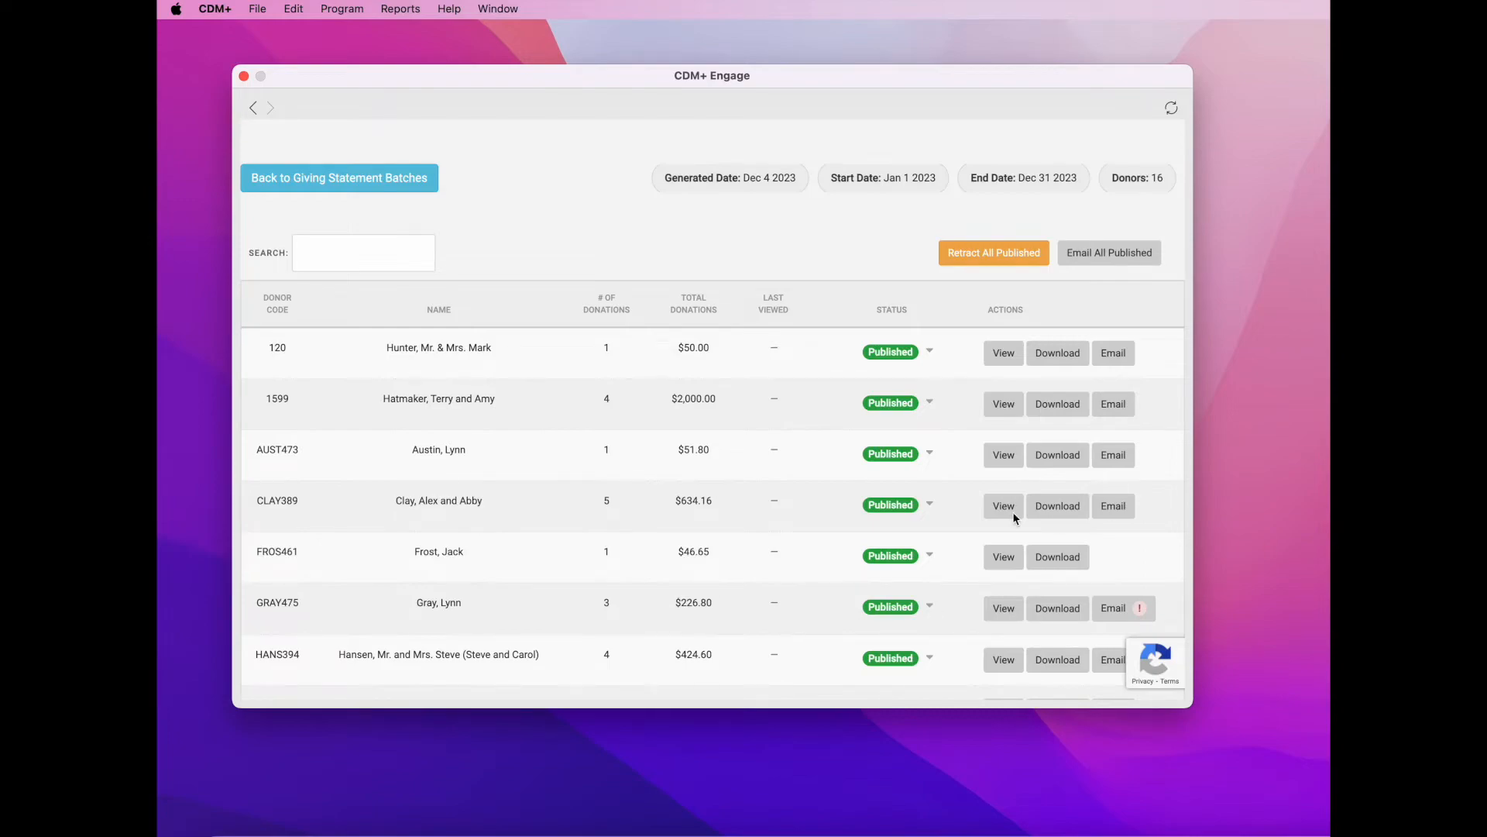
scroll(1012, 511, down, 2)
scroll(1014, 513, down, 5)
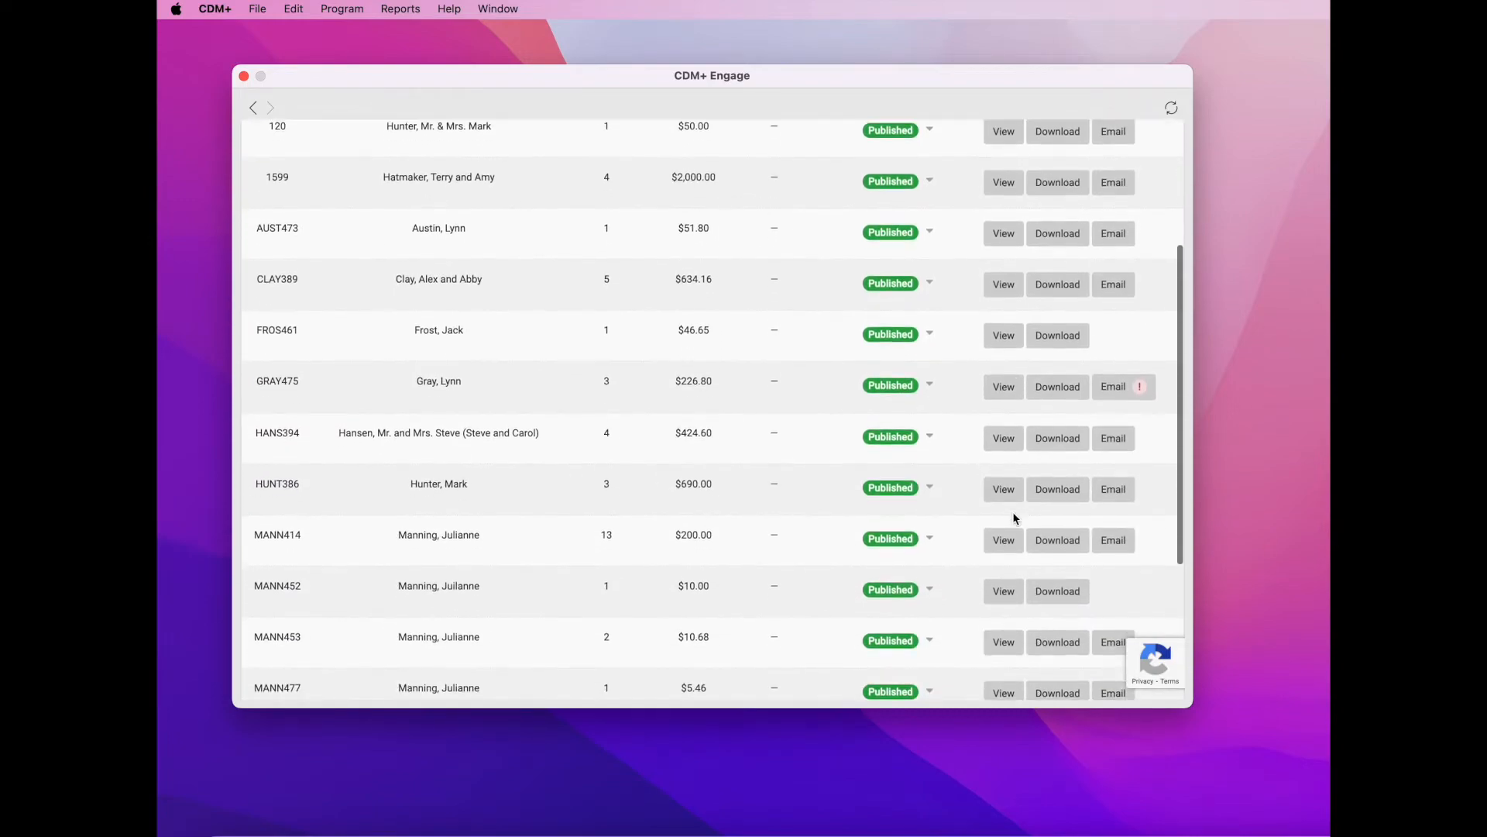
scroll(1014, 513, down, 5)
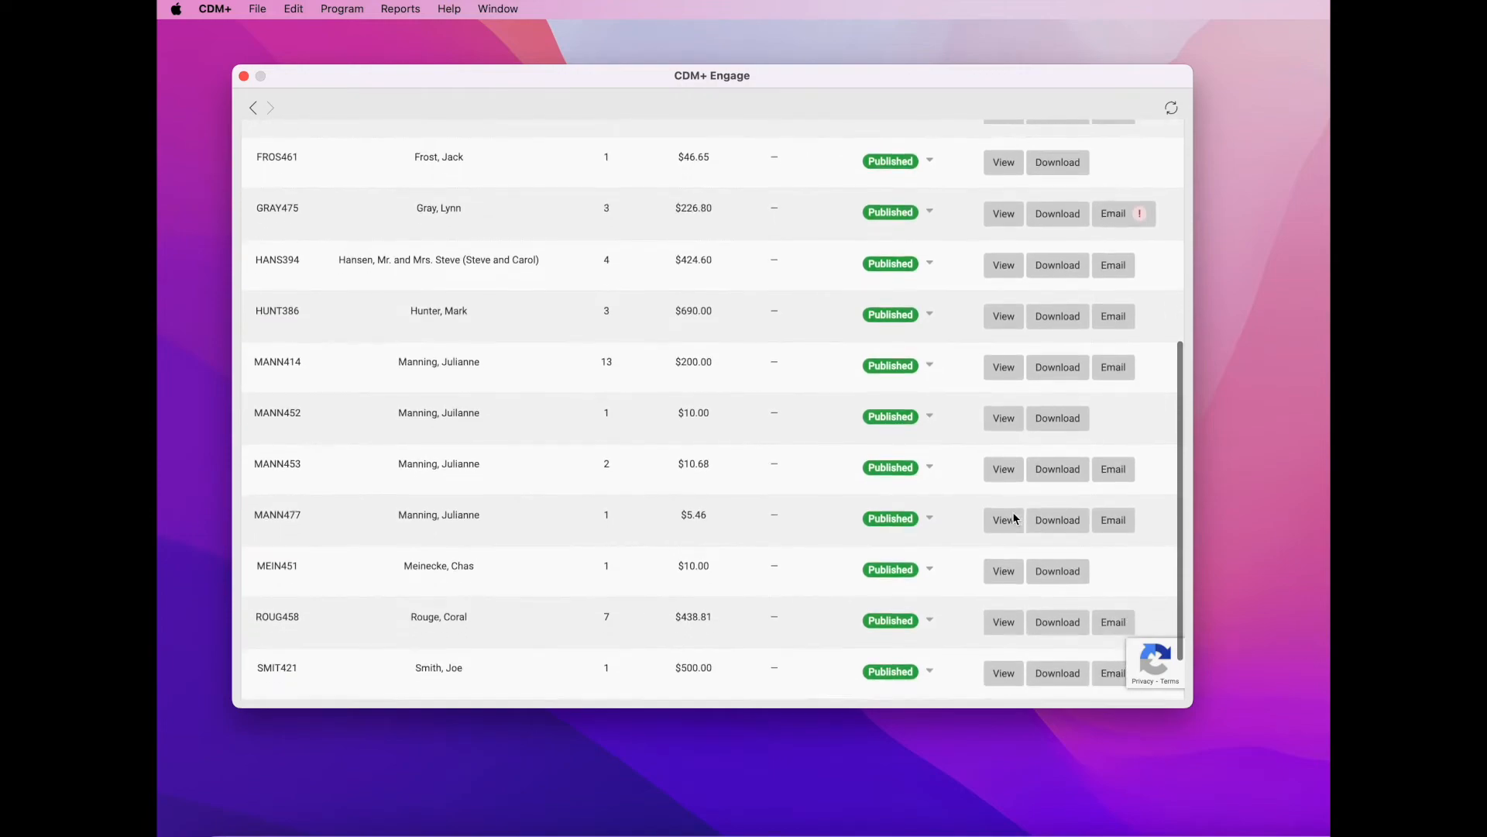
scroll(1012, 511, up, 4)
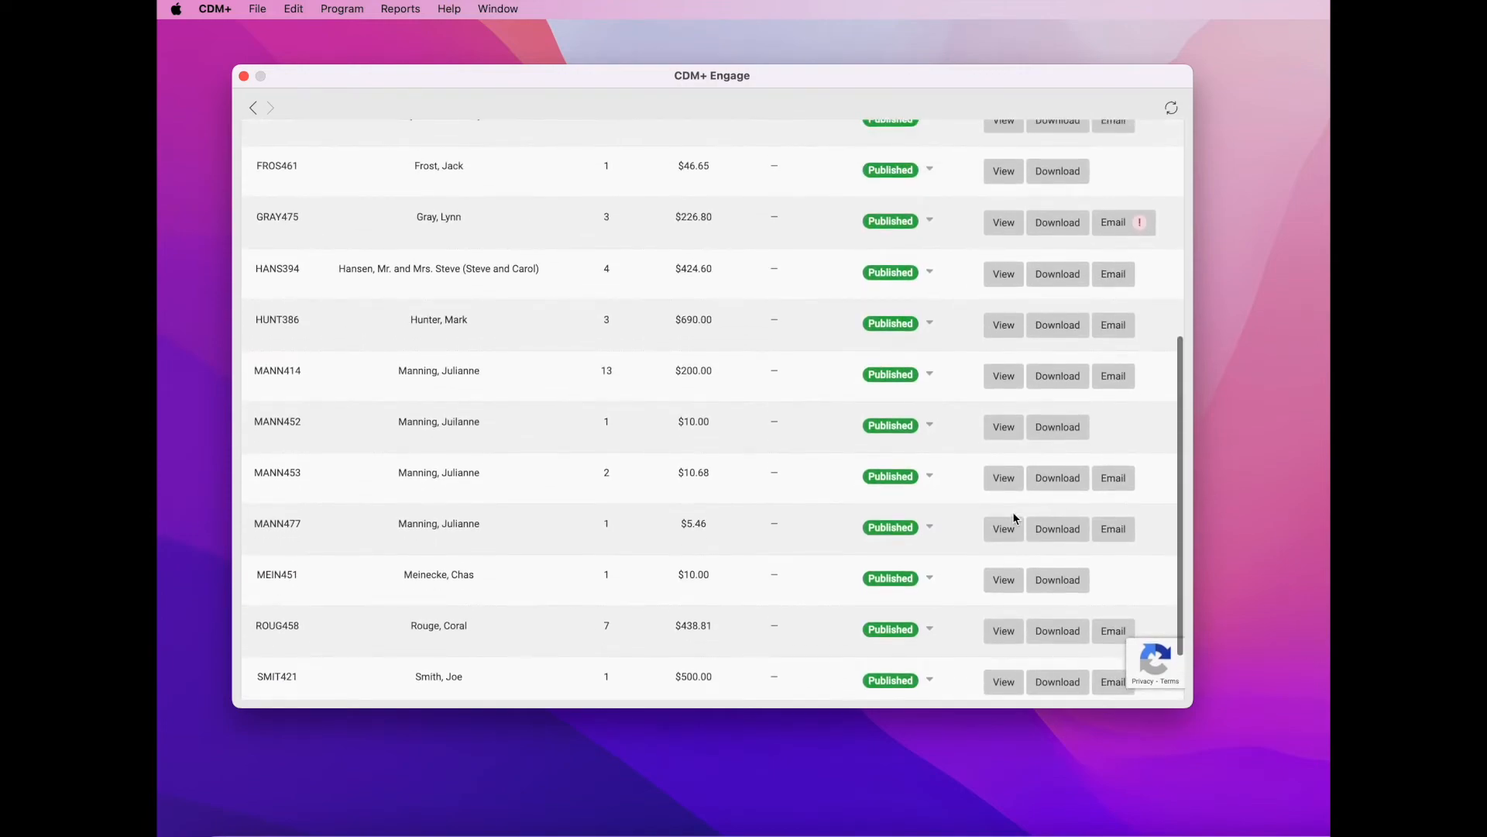
scroll(1011, 511, up, 4)
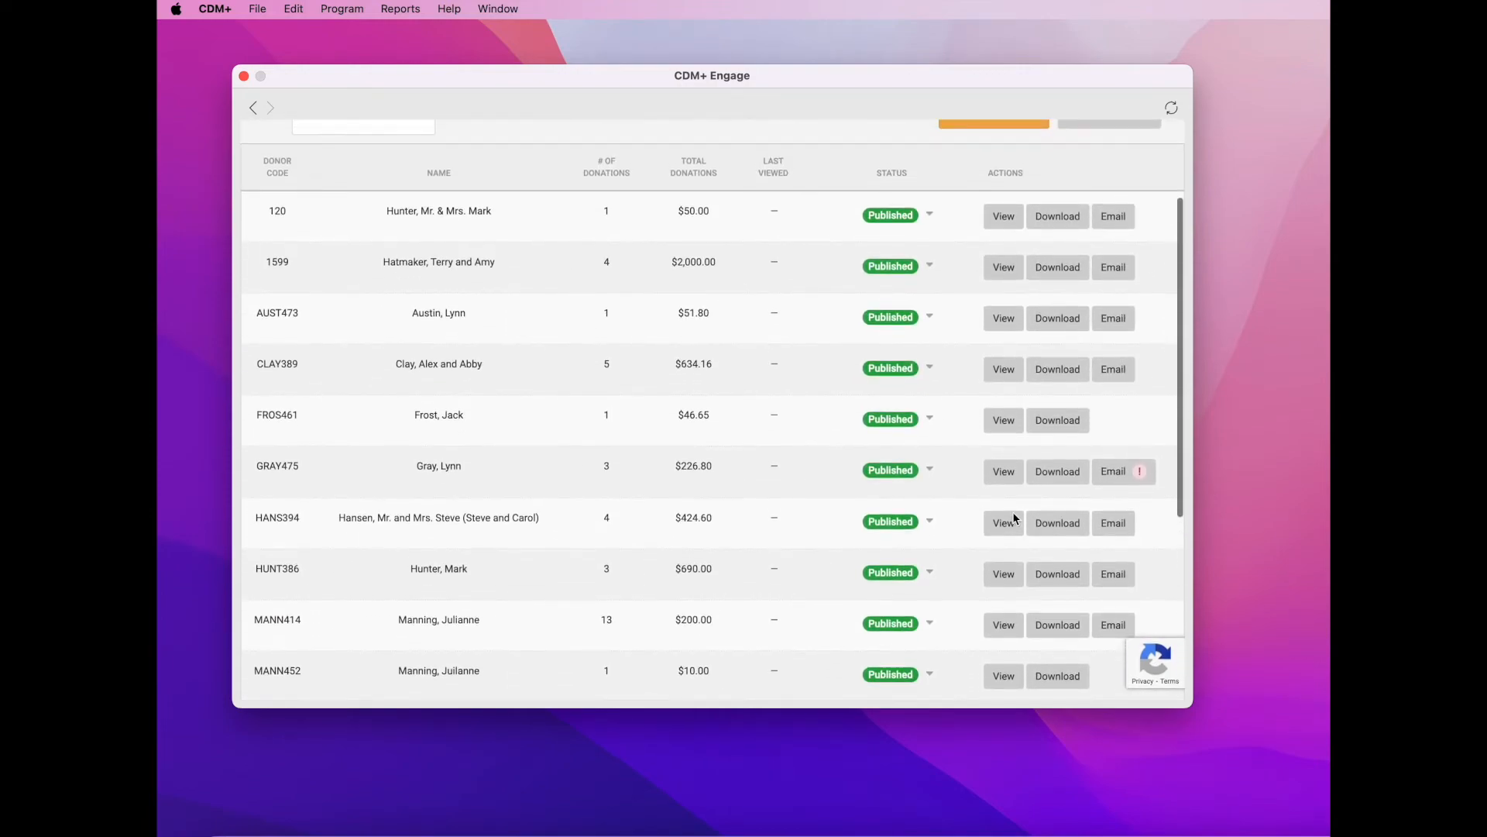
scroll(1012, 512, up, 1)
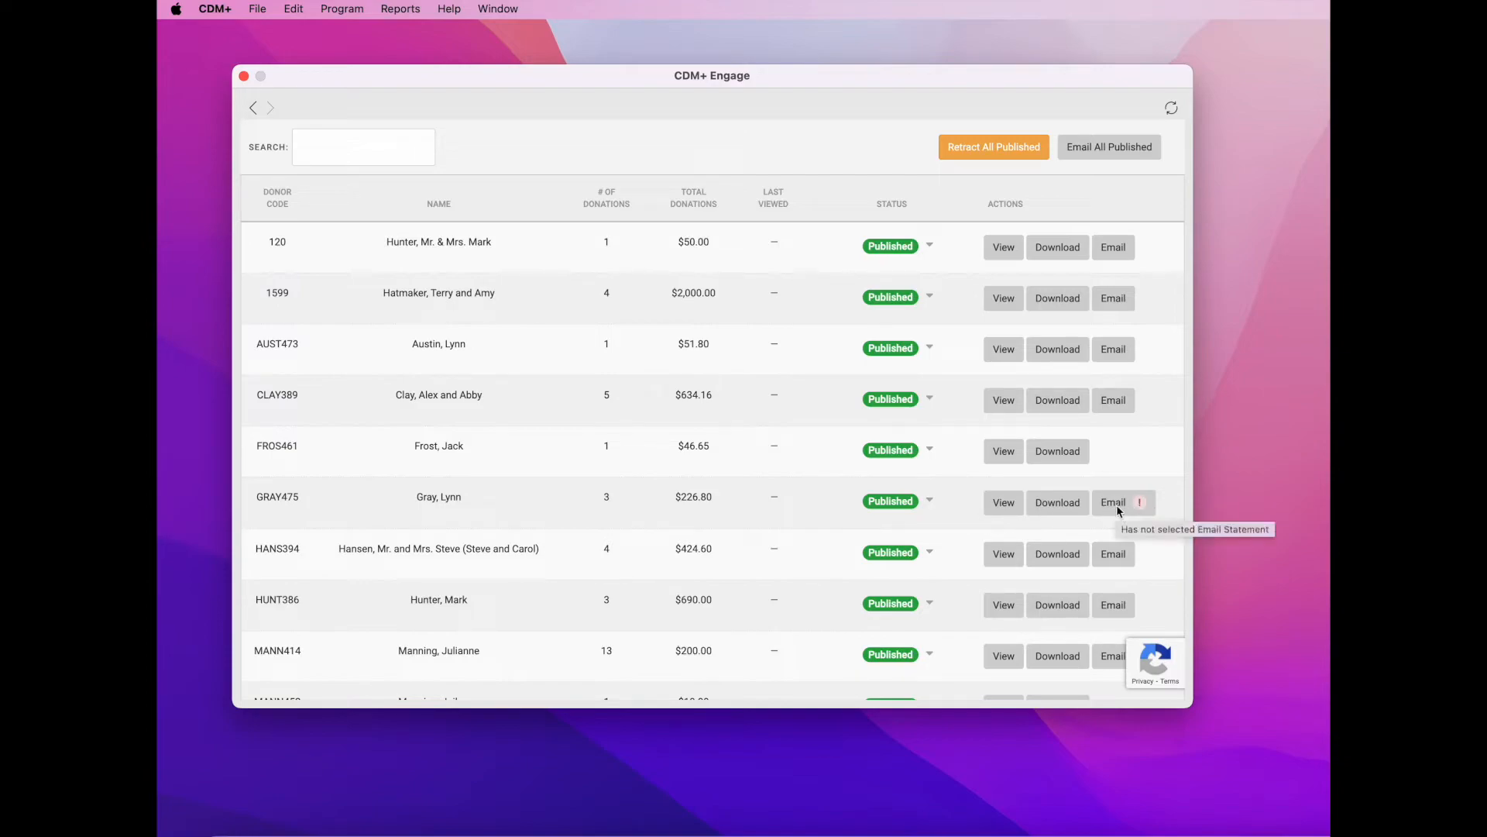
mouse_move(1128, 509)
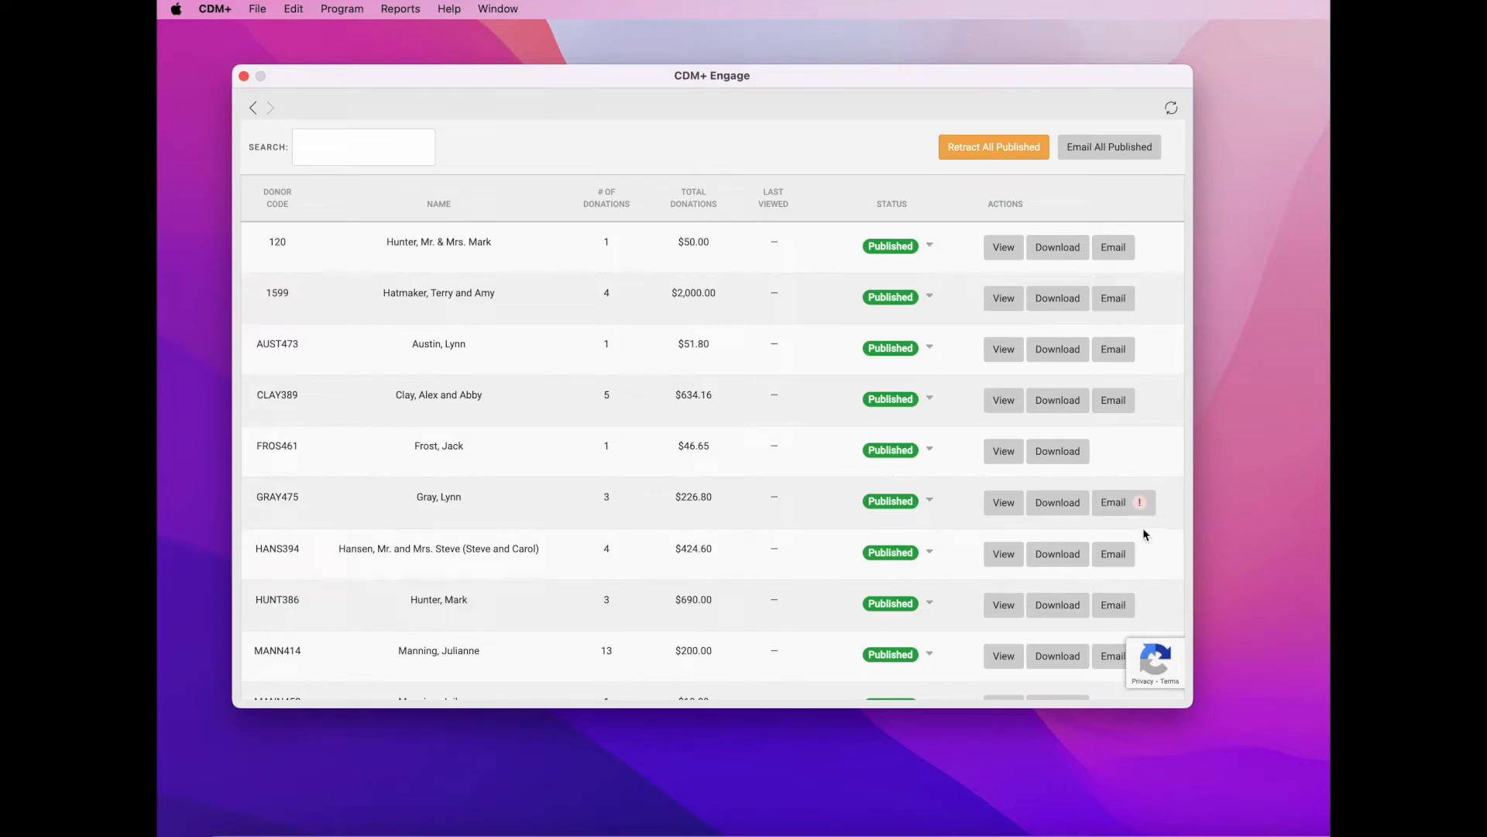
- Close Engage and find the donor in Donor Records by last name
click(242, 76)
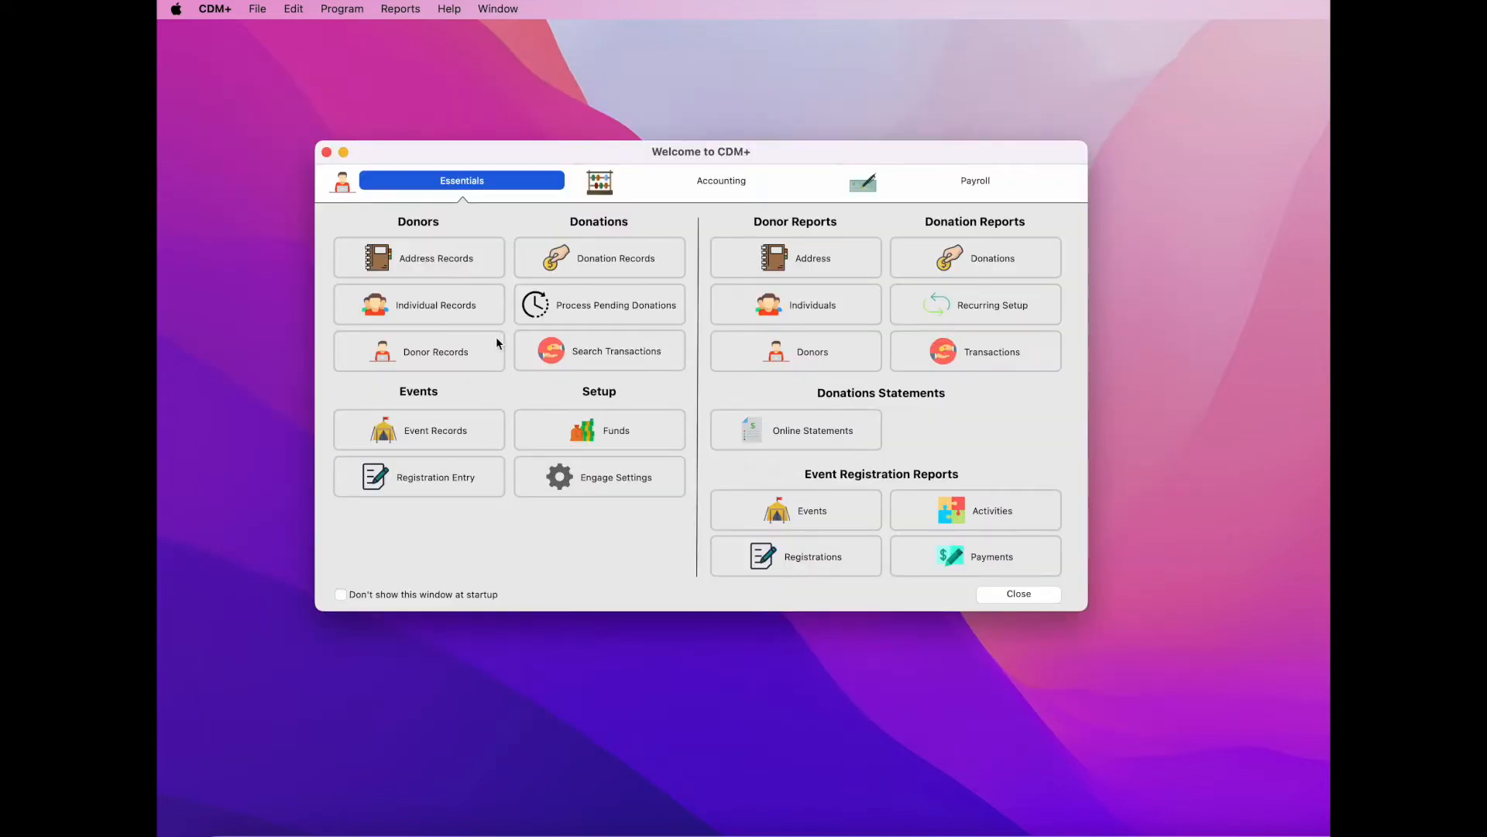
click(475, 361)
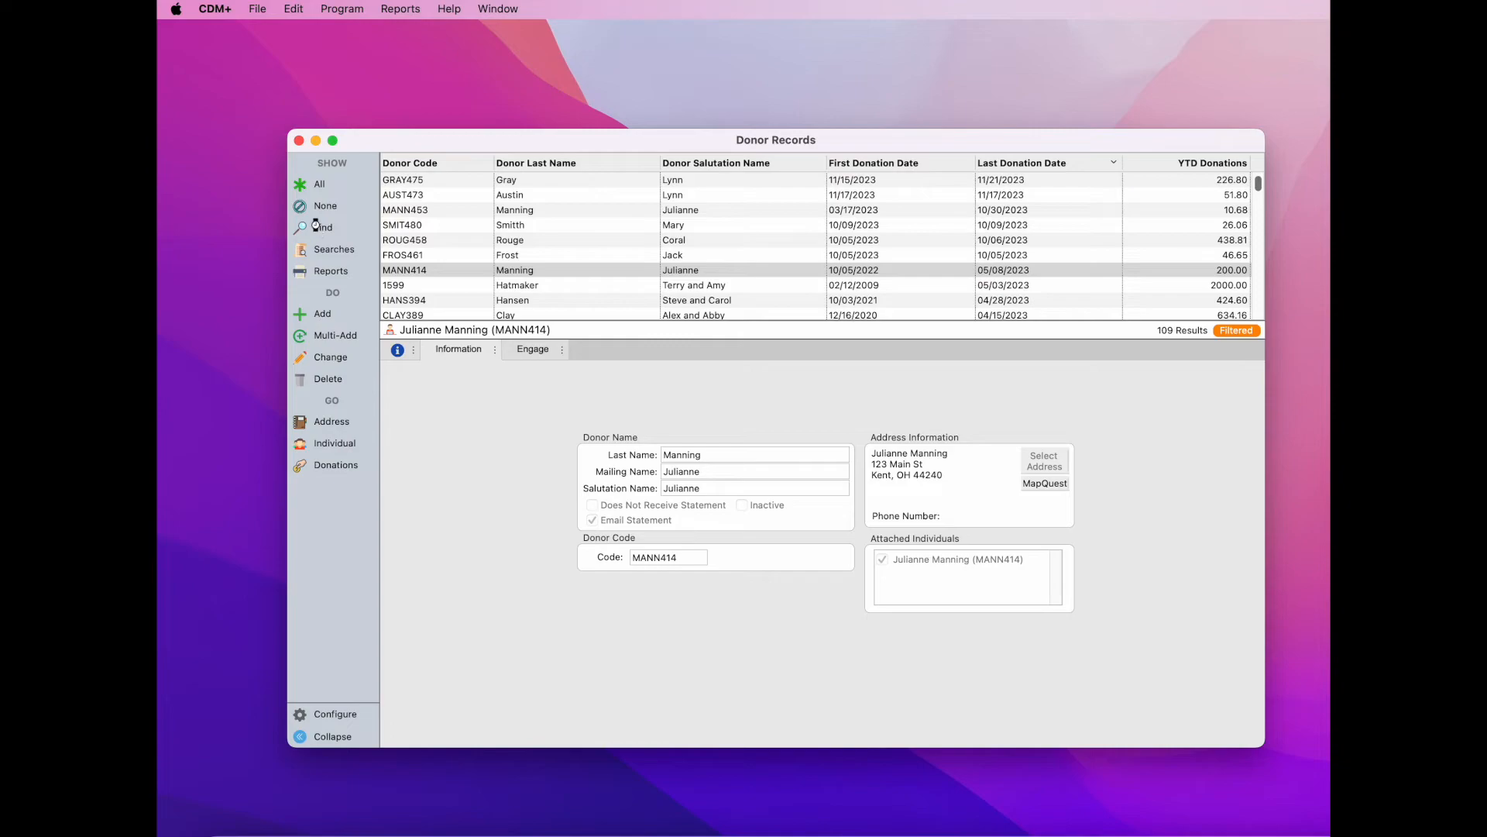
click(316, 226)
drag(814, 165, 710, 165)
text(gray)
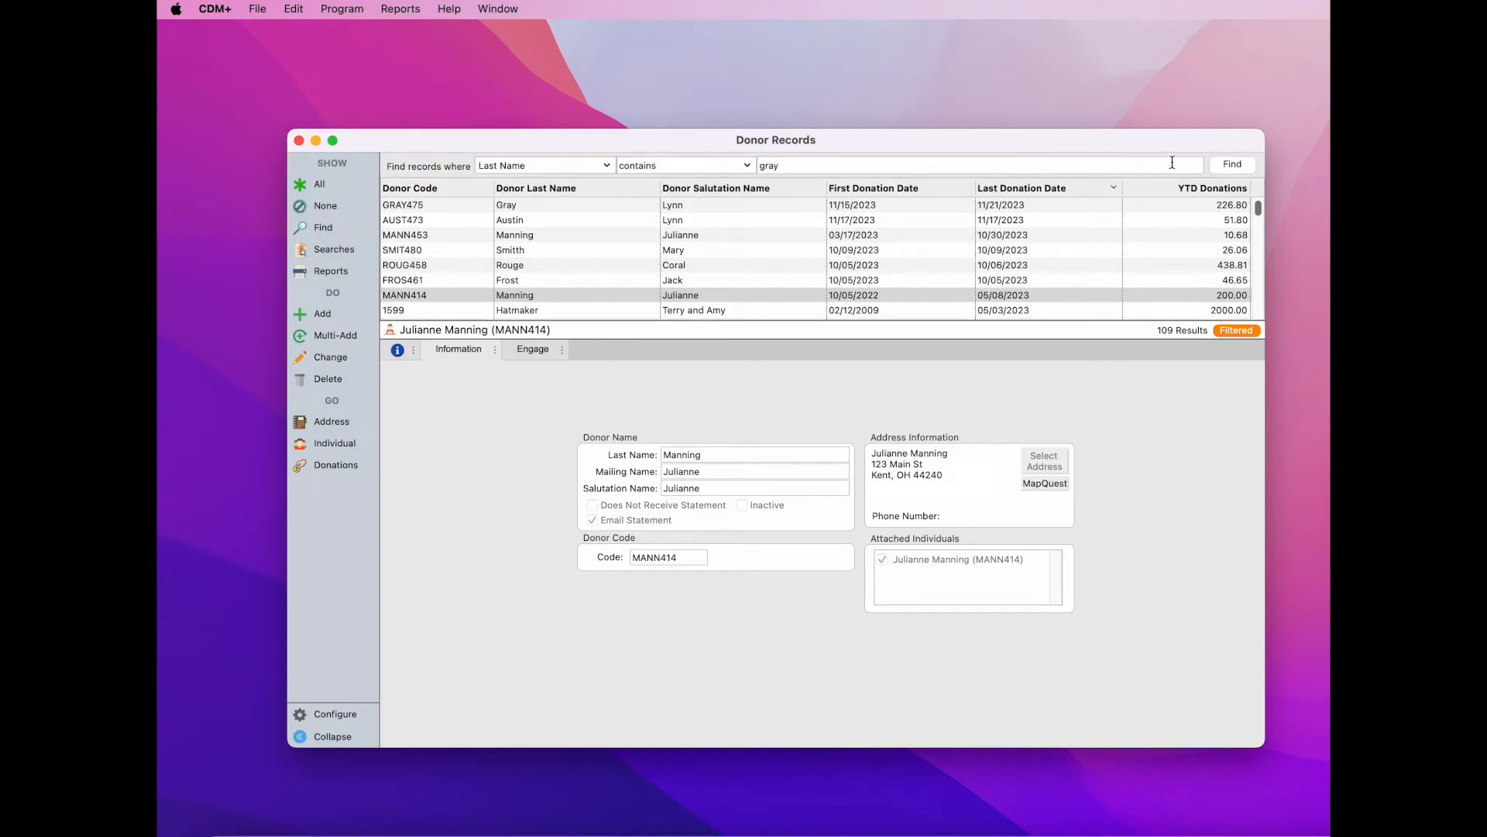
click(1233, 164)
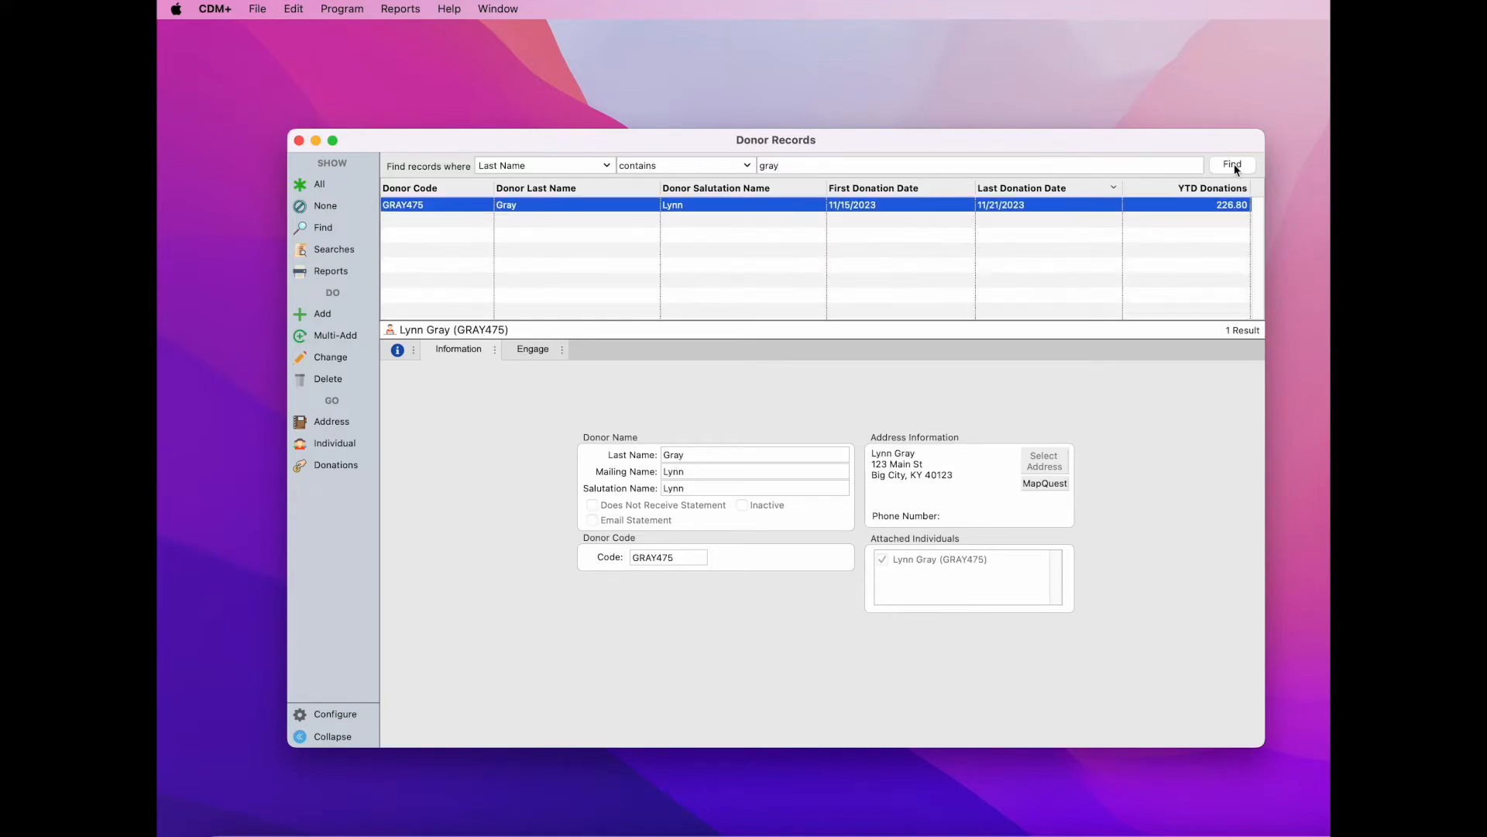
- Tick Email Statement on the donor's record, save it, and close Donor Records
click(328, 358)
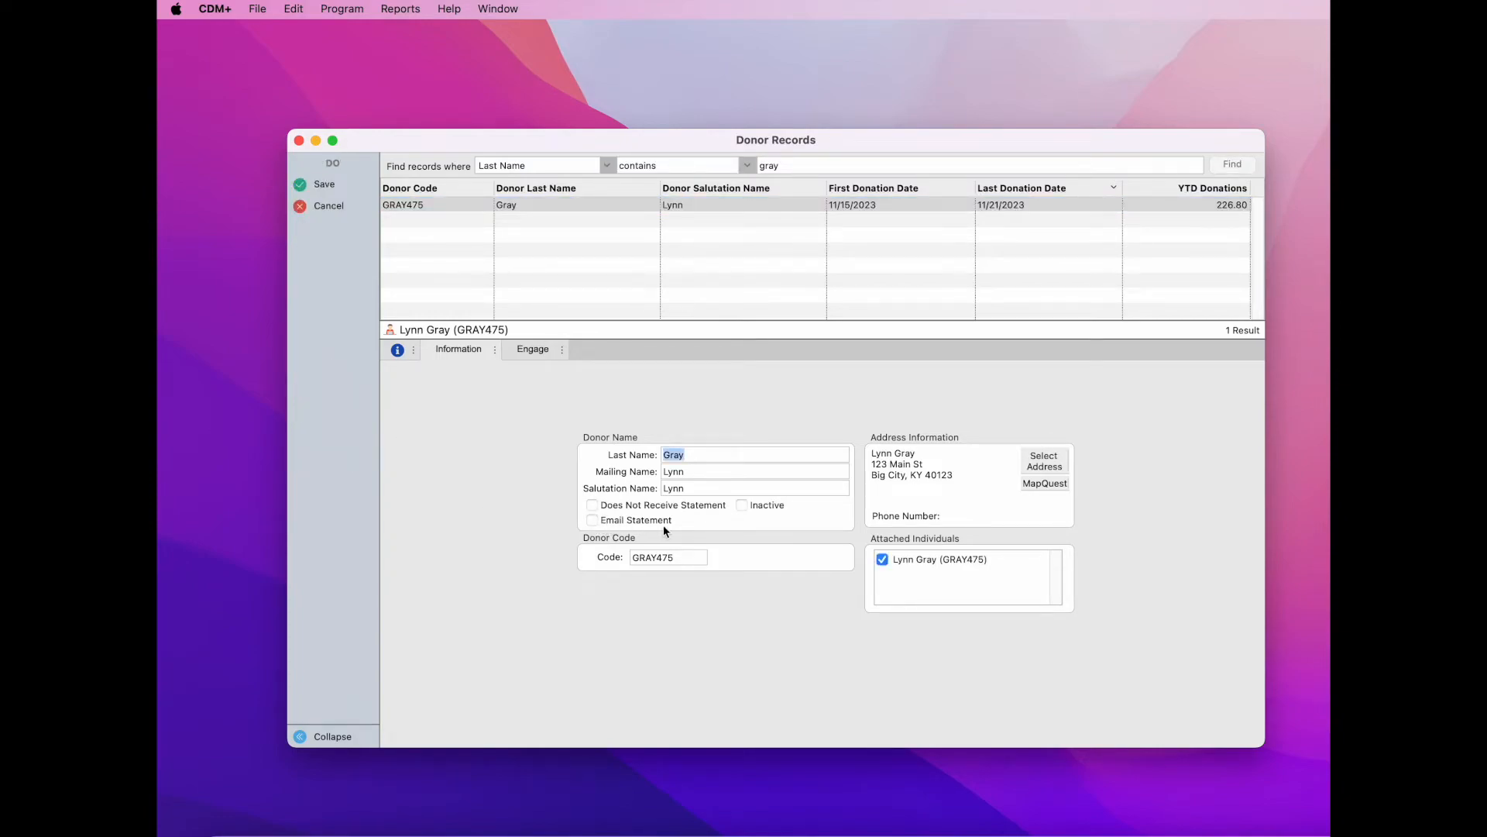
click(594, 522)
click(329, 187)
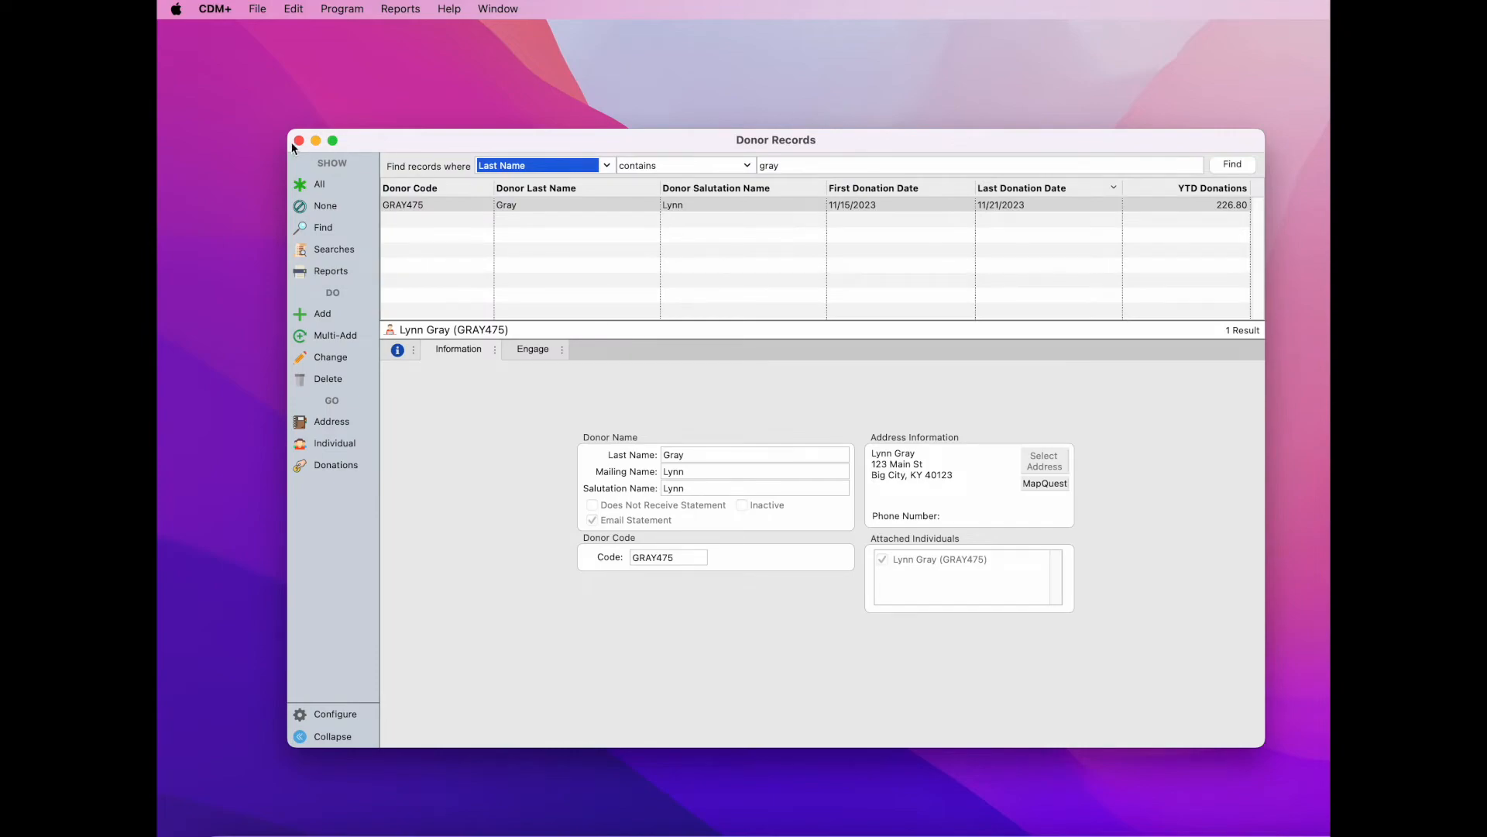
click(299, 141)
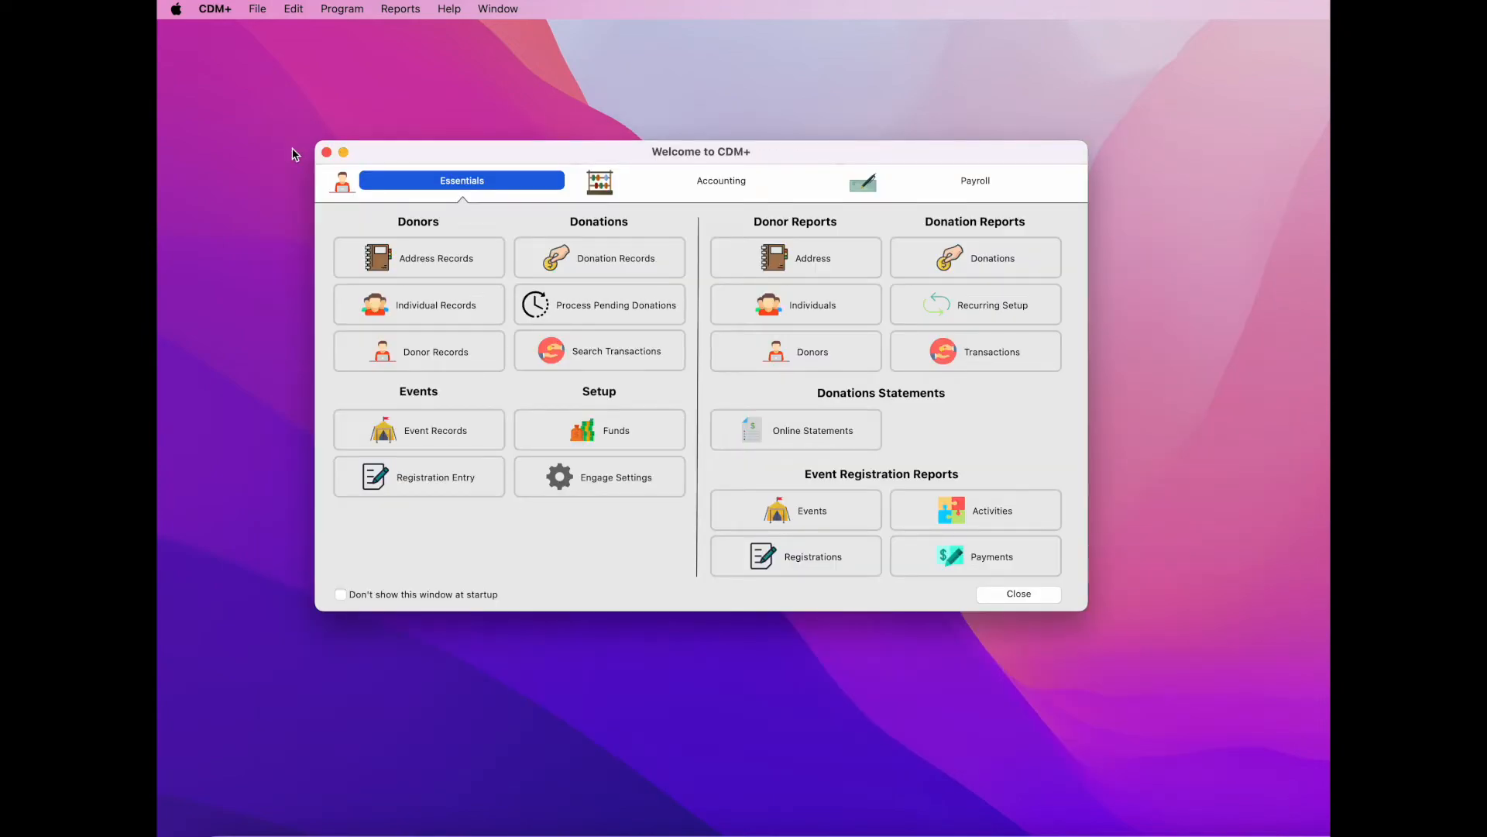
click(845, 440)
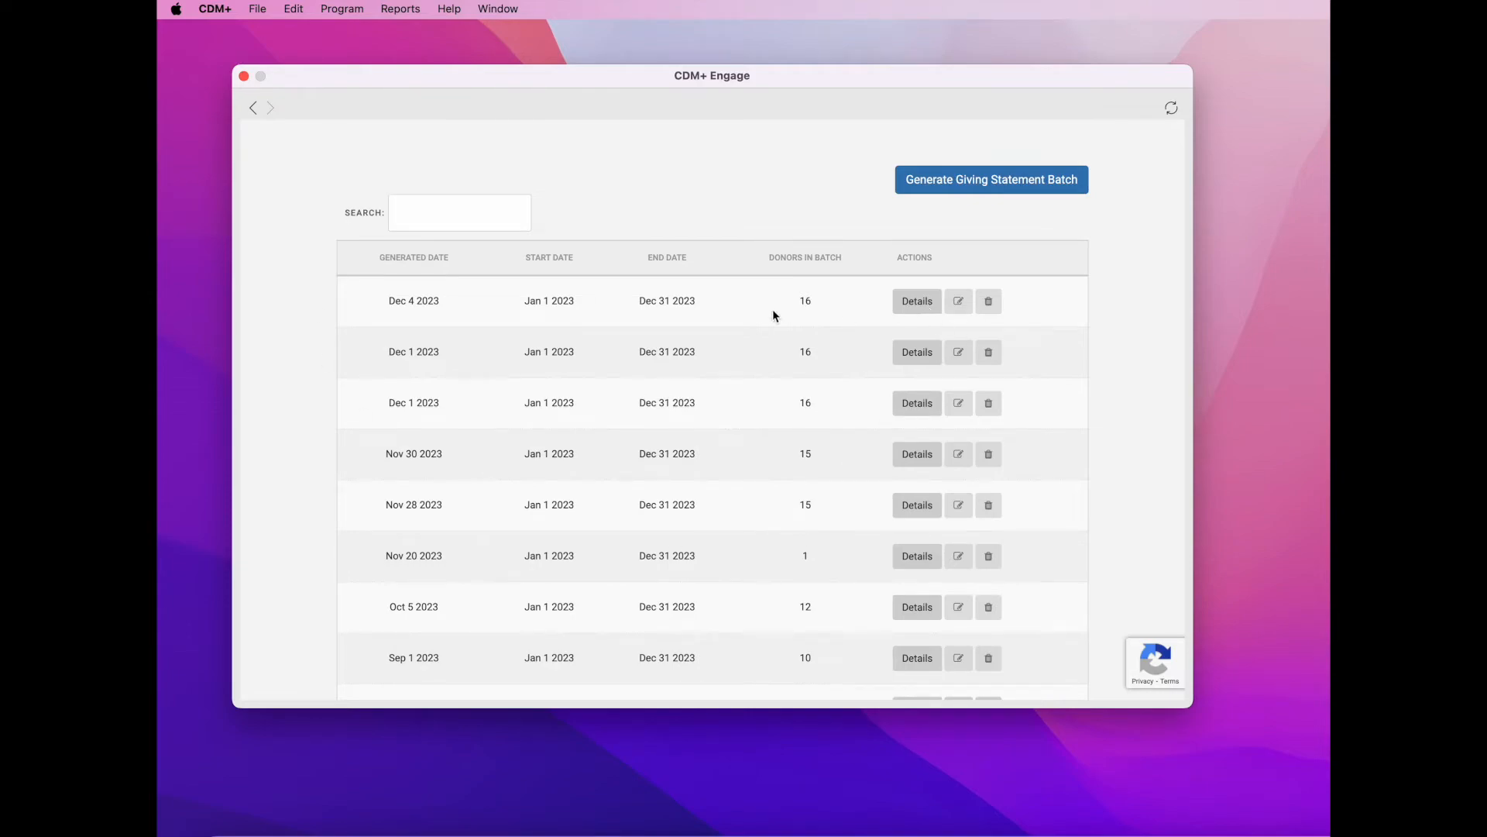
click(915, 305)
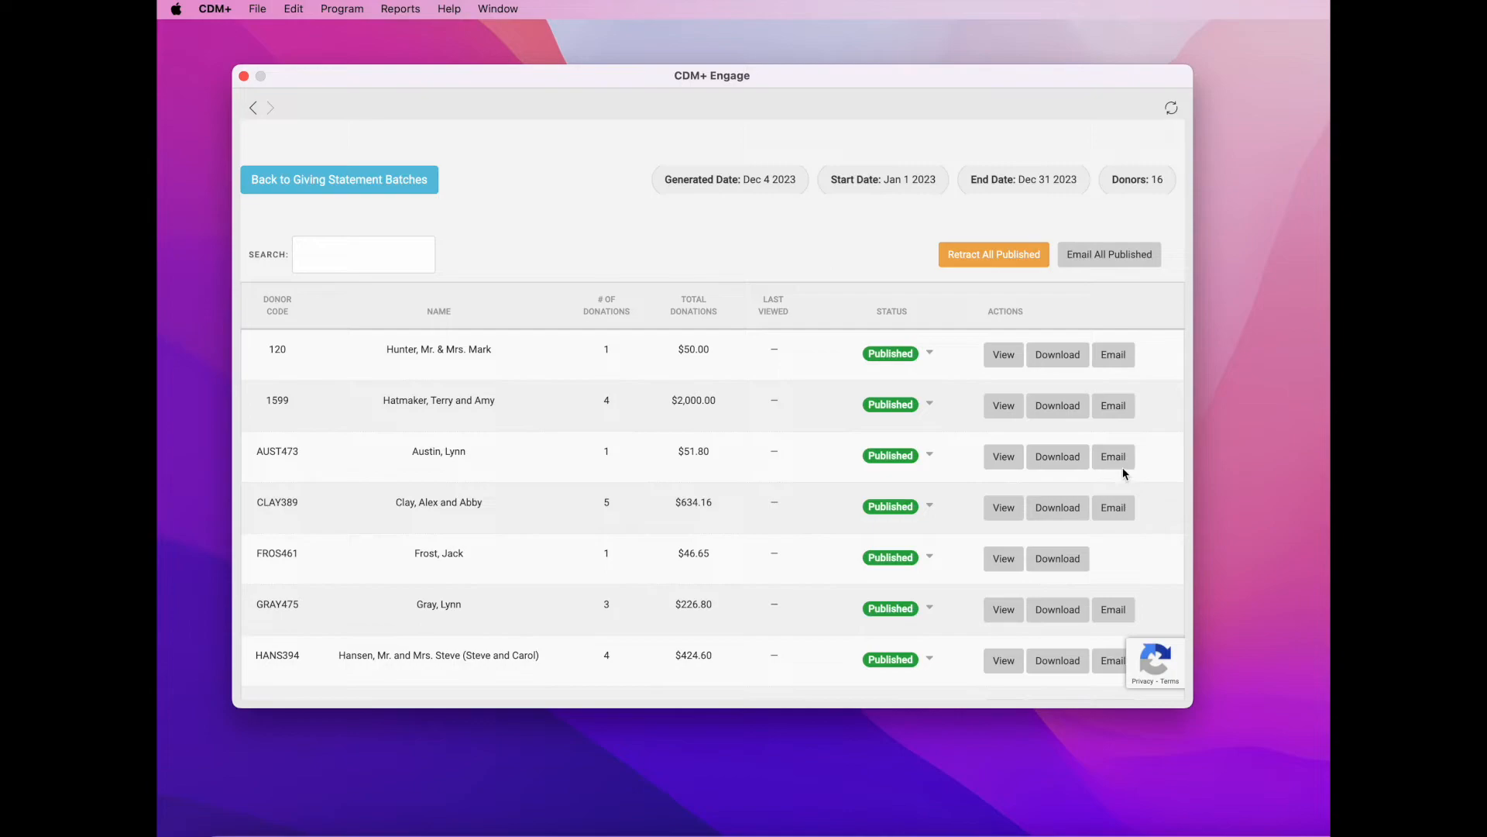
scroll(1124, 504, down, 3)
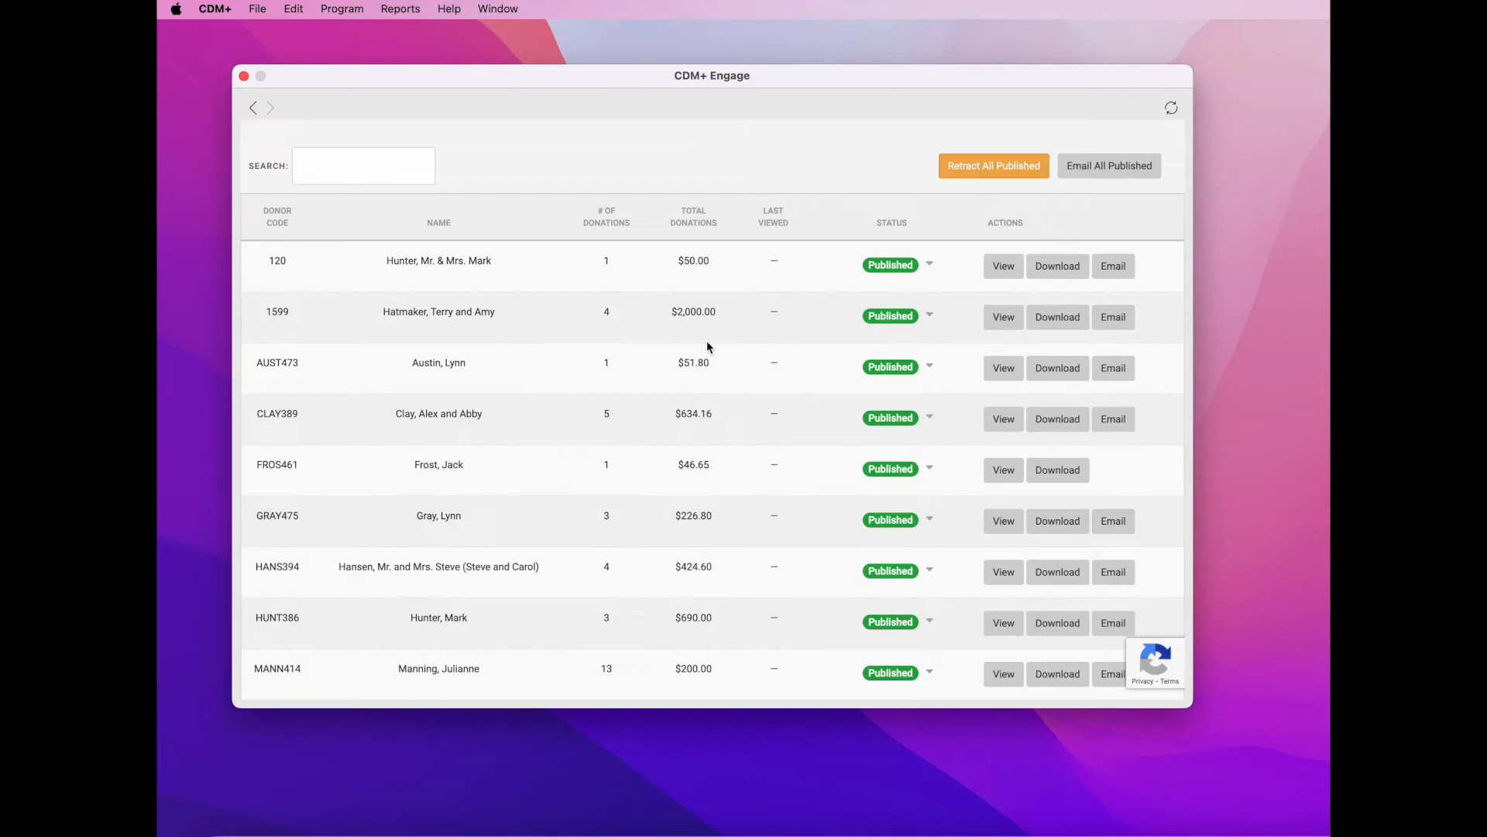
click(243, 76)
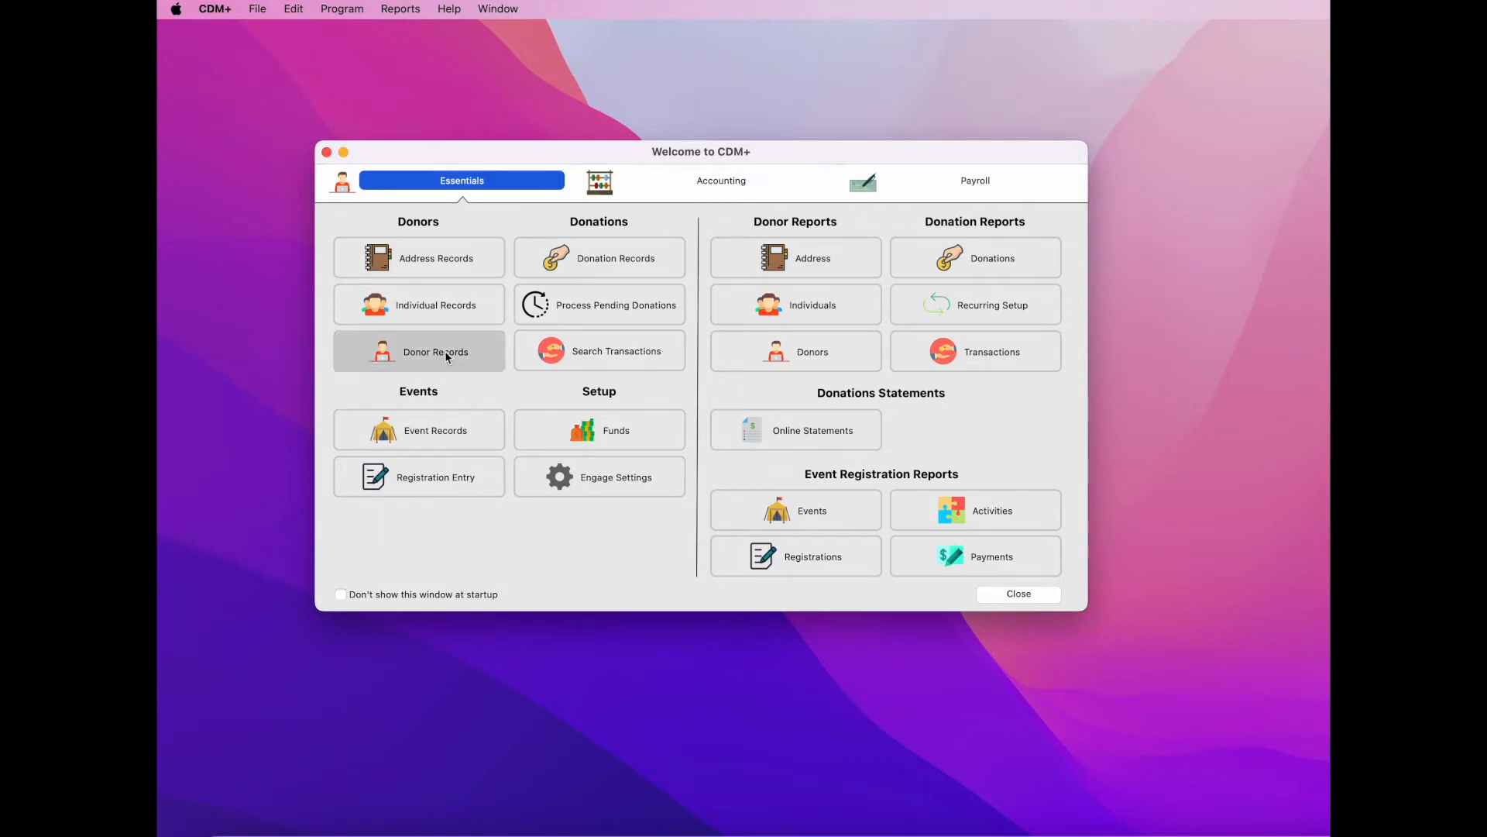
- Search Donor Records by last name for the donor and open their Individual record
click(476, 355)
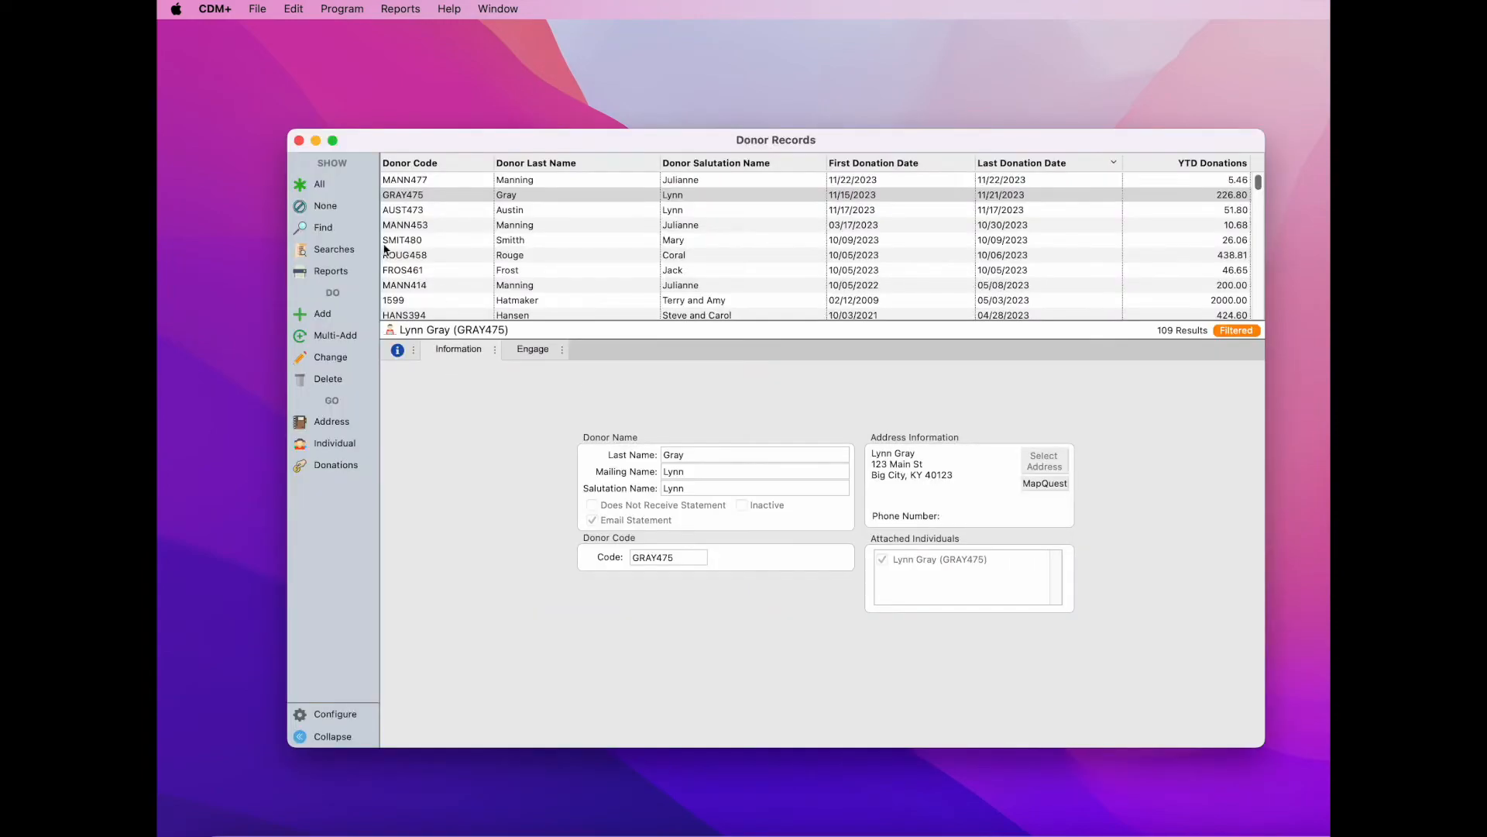
click(341, 230)
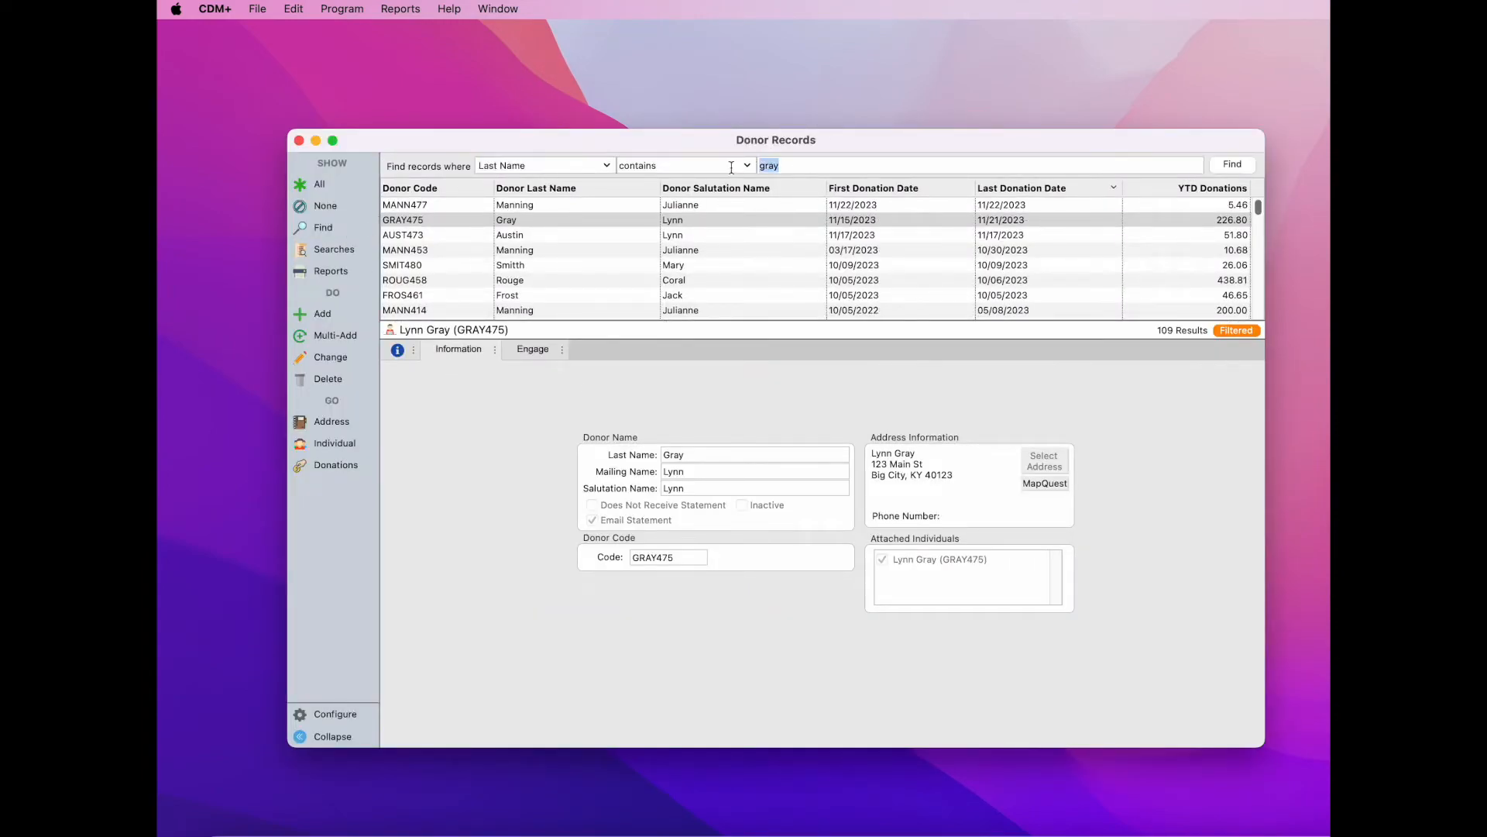
text(fr)
click(1234, 164)
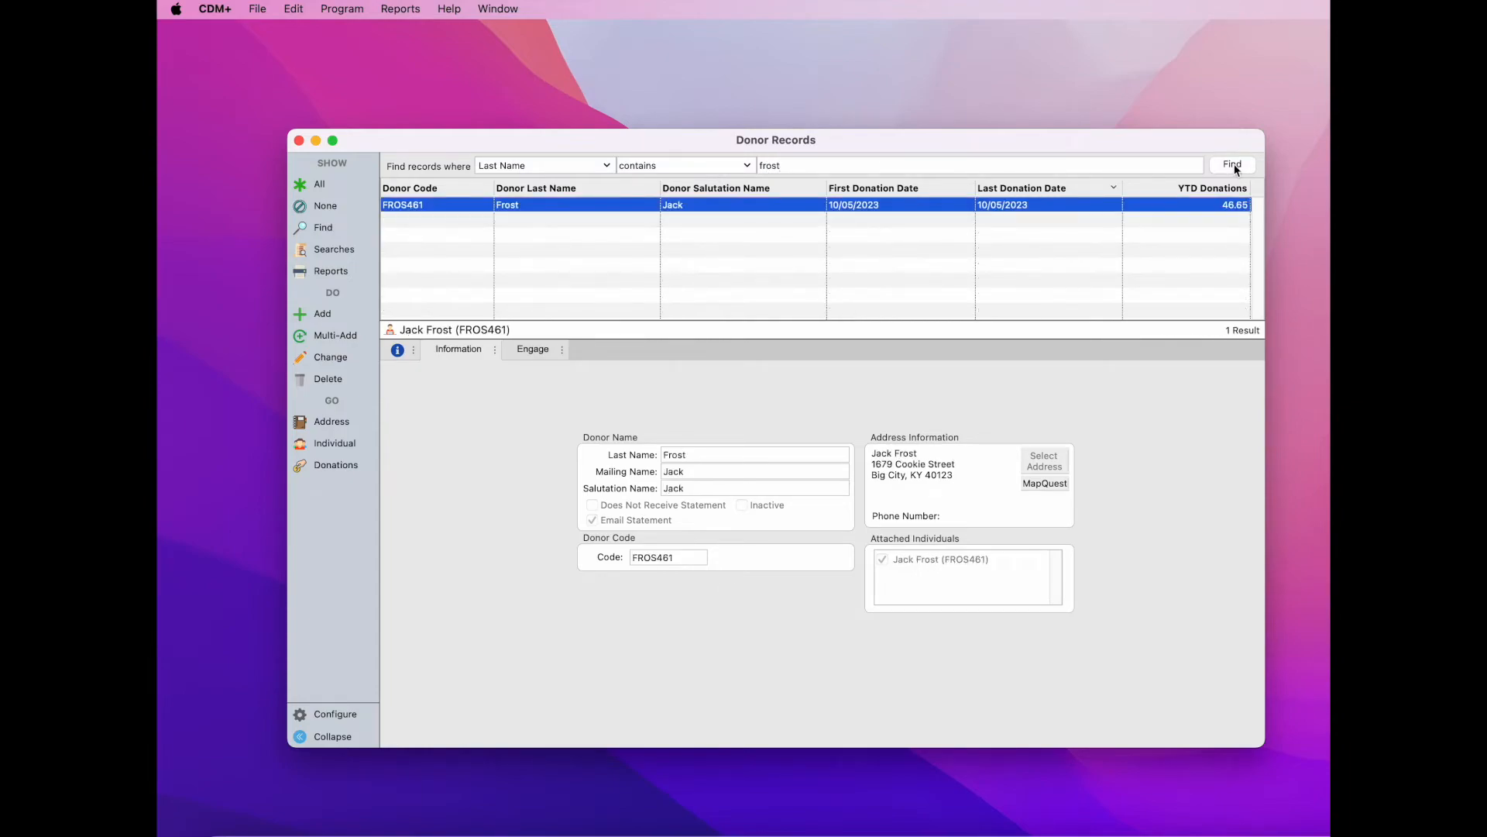
click(343, 446)
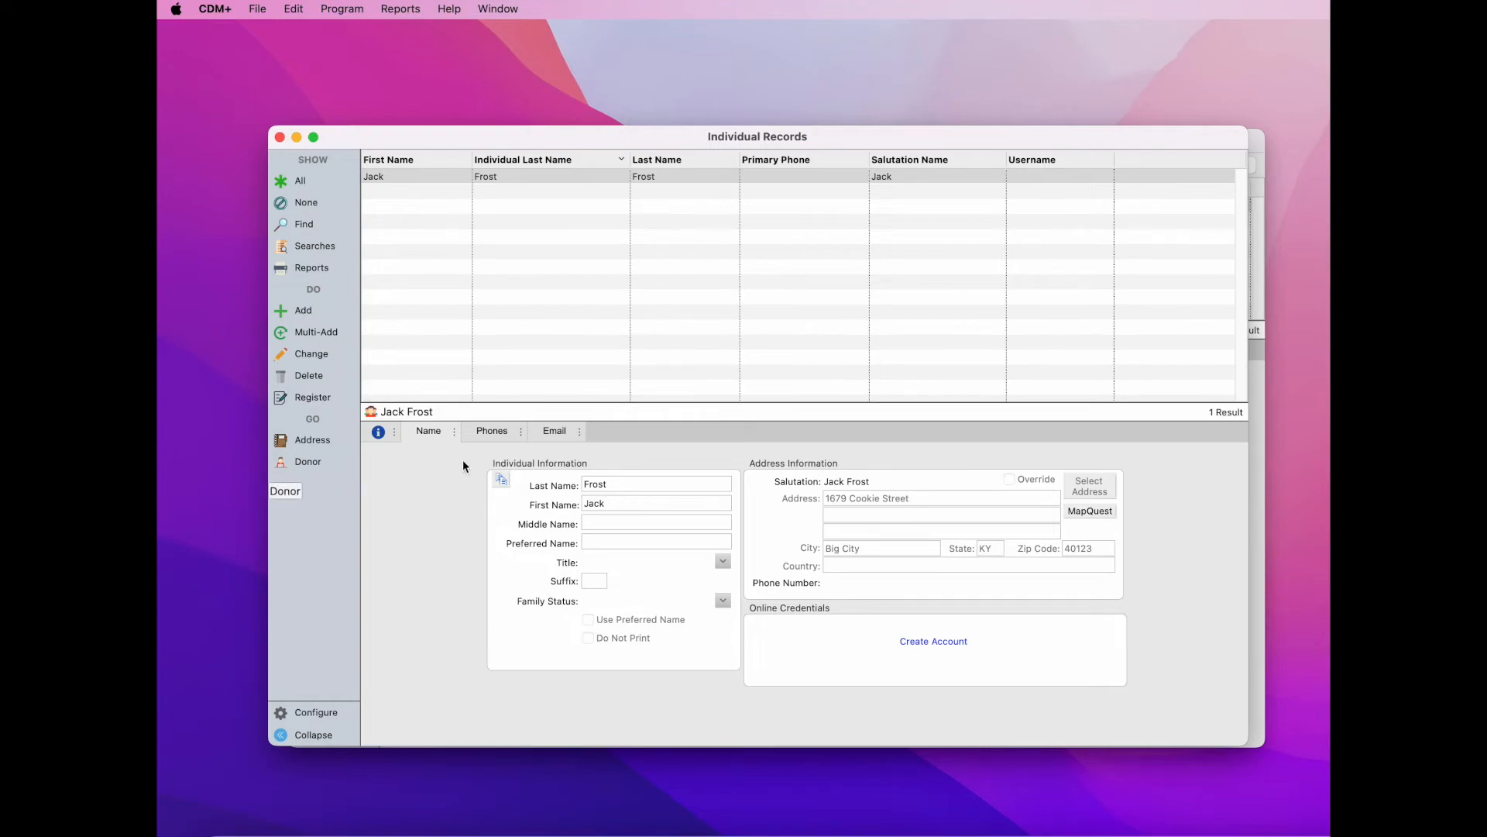
- Add and save the individual's e-mail as a Primary Email Address, then view Name details
click(561, 431)
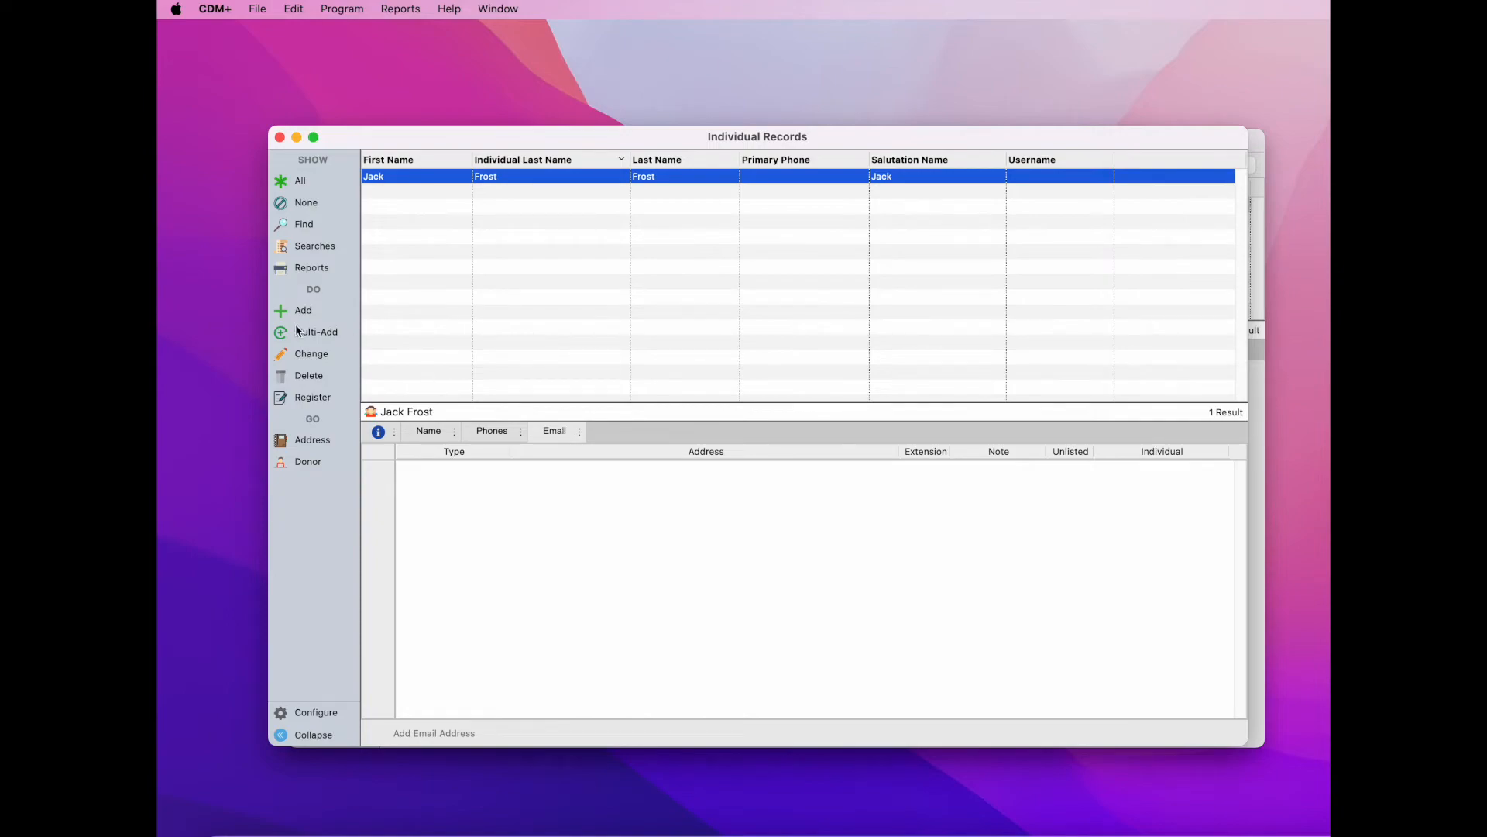
click(312, 355)
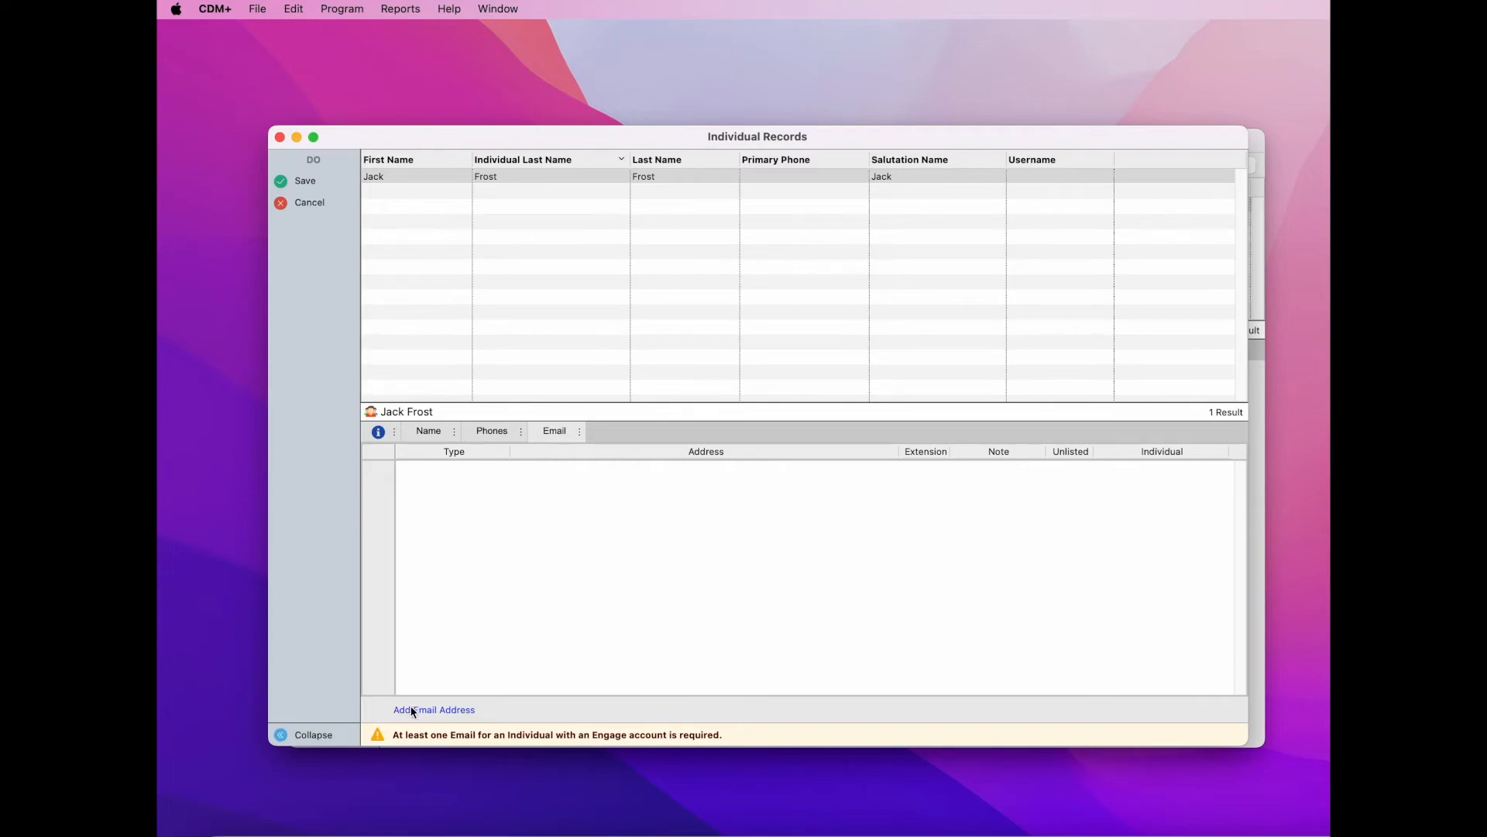
click(452, 711)
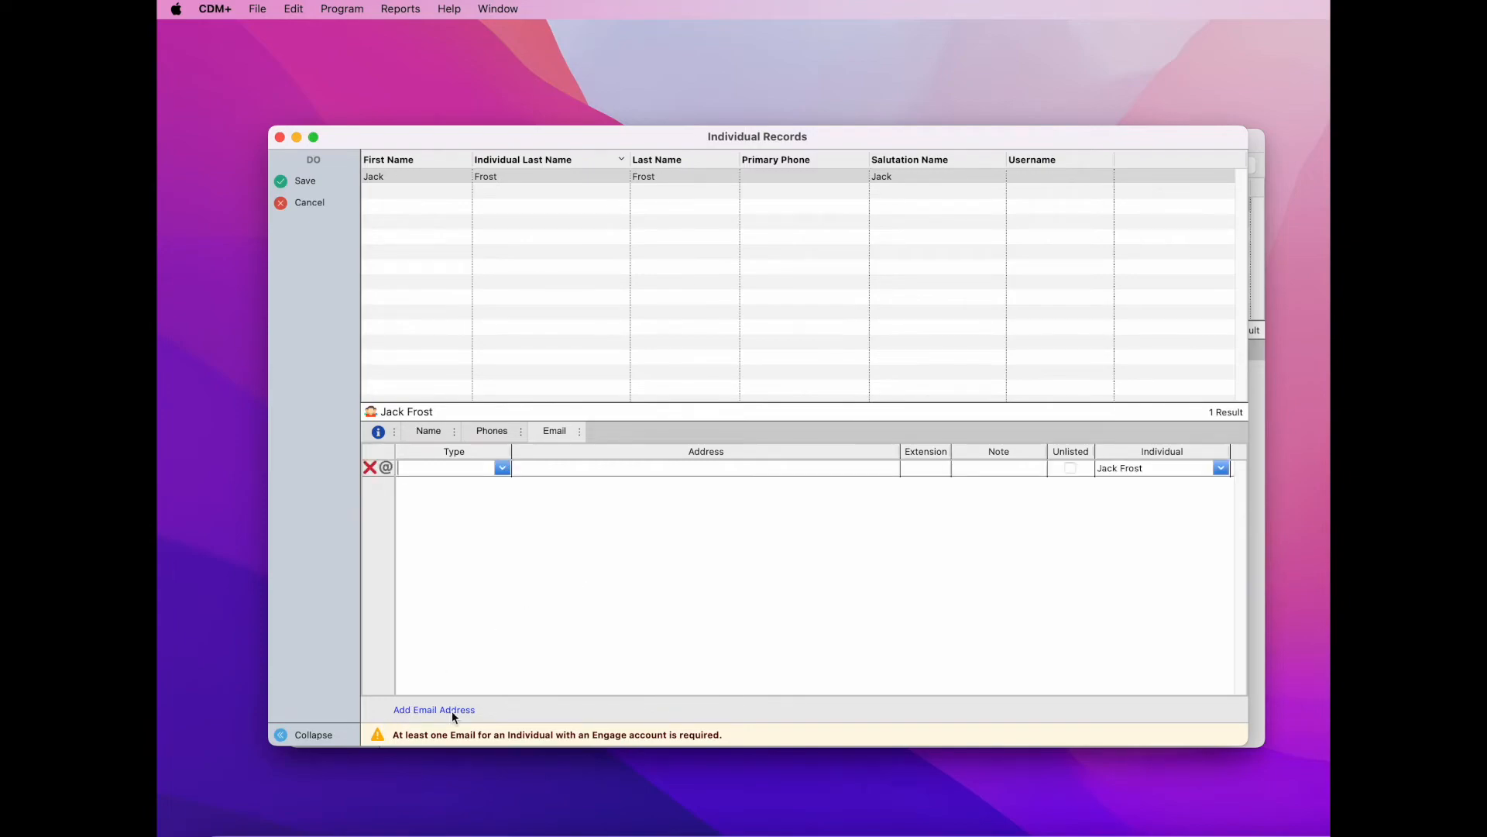
click(500, 465)
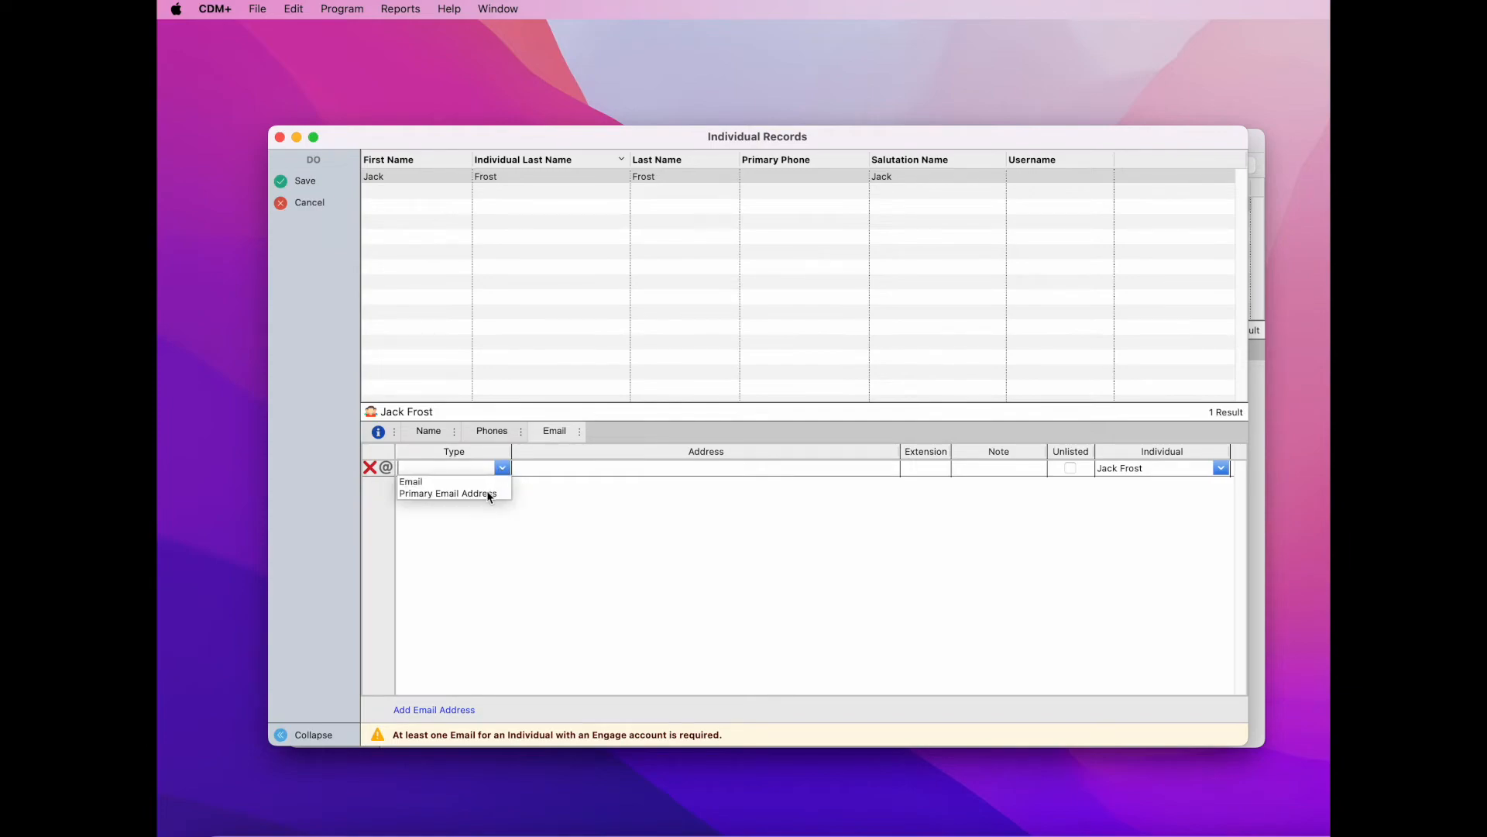
click(489, 494)
click(555, 468)
text(j)
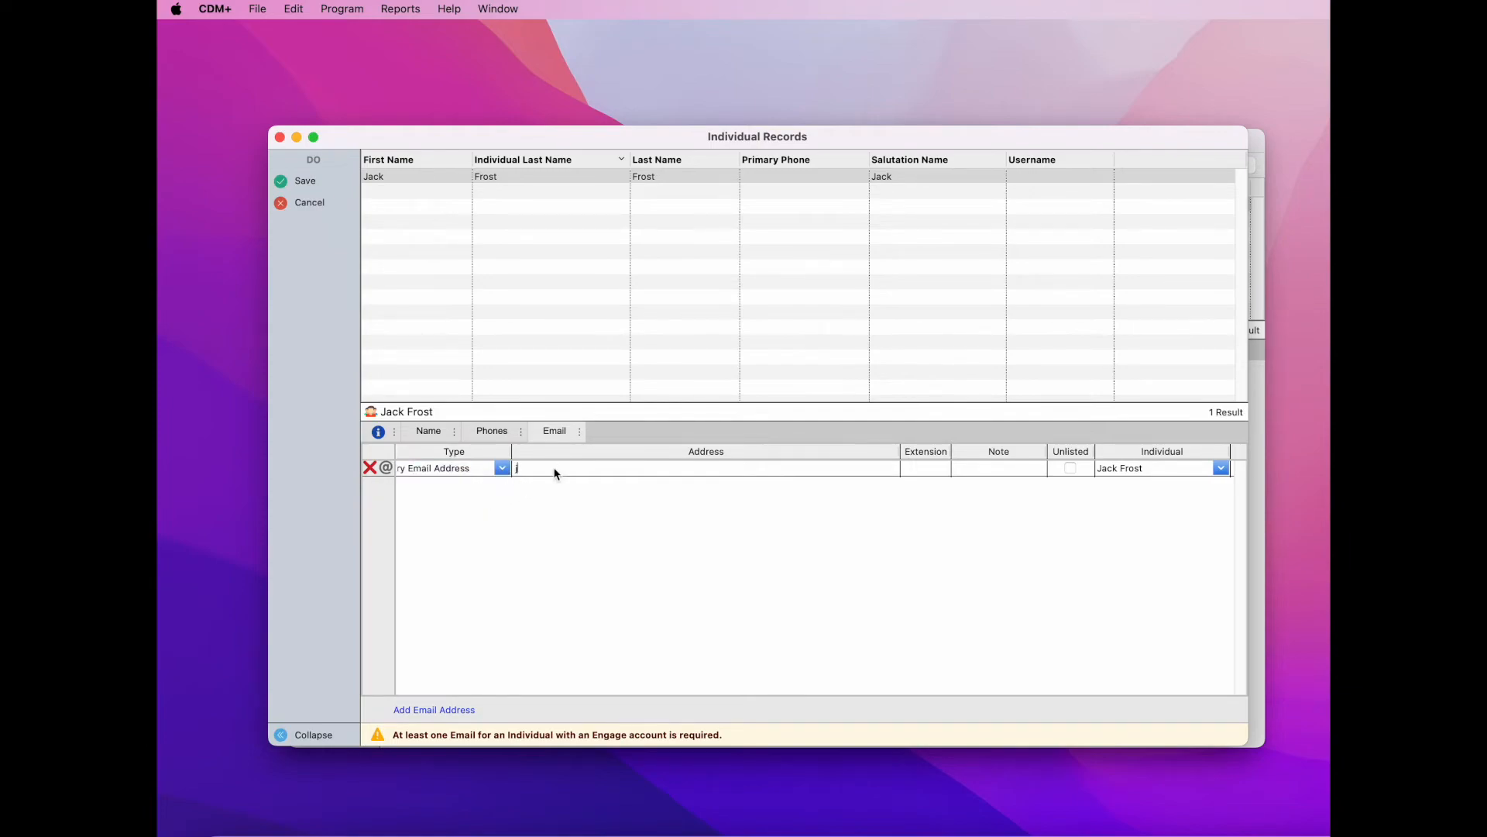
text(frost@example.com)
click(305, 181)
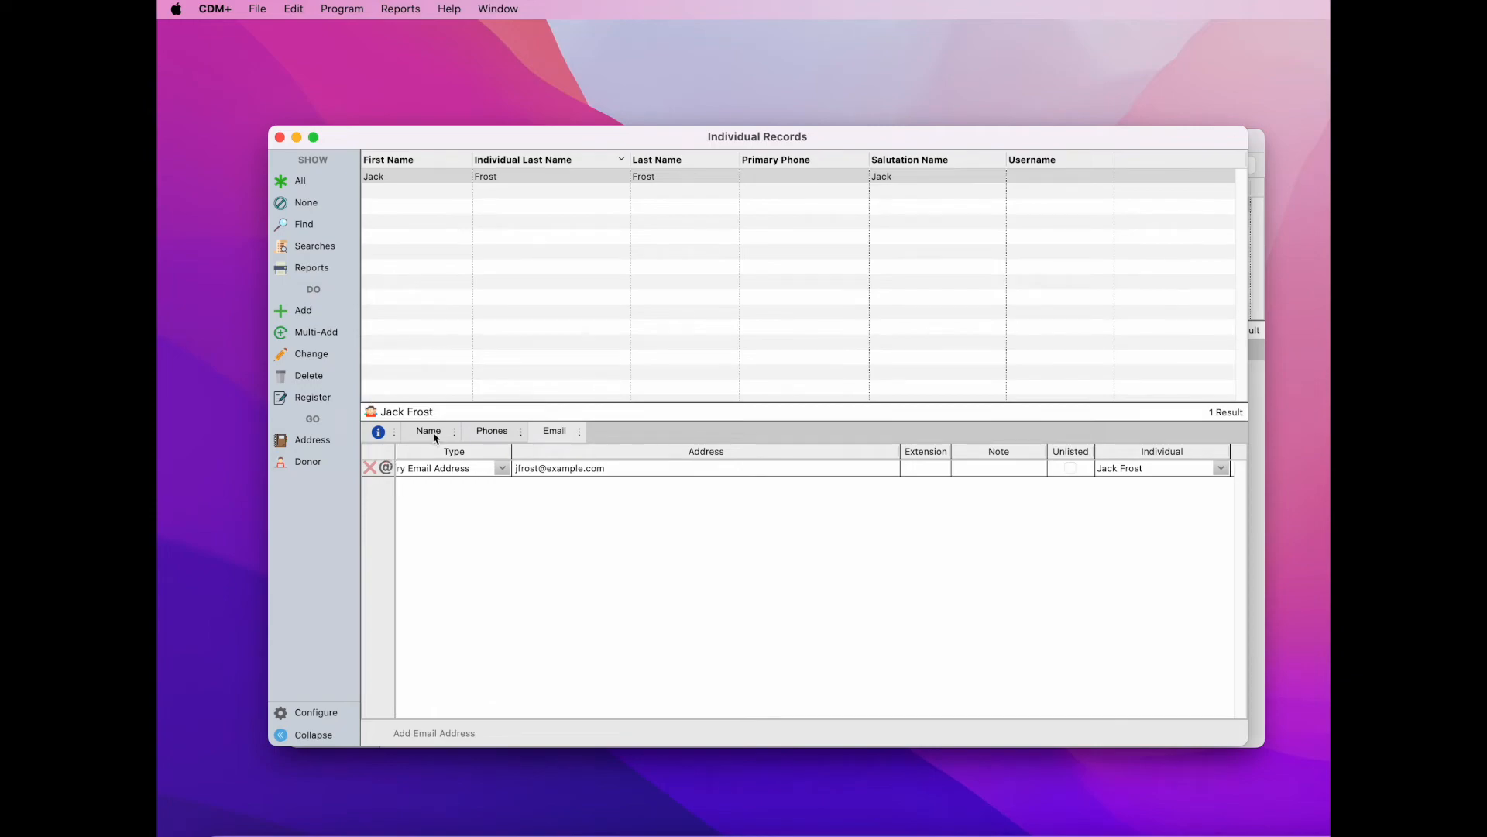
click(431, 434)
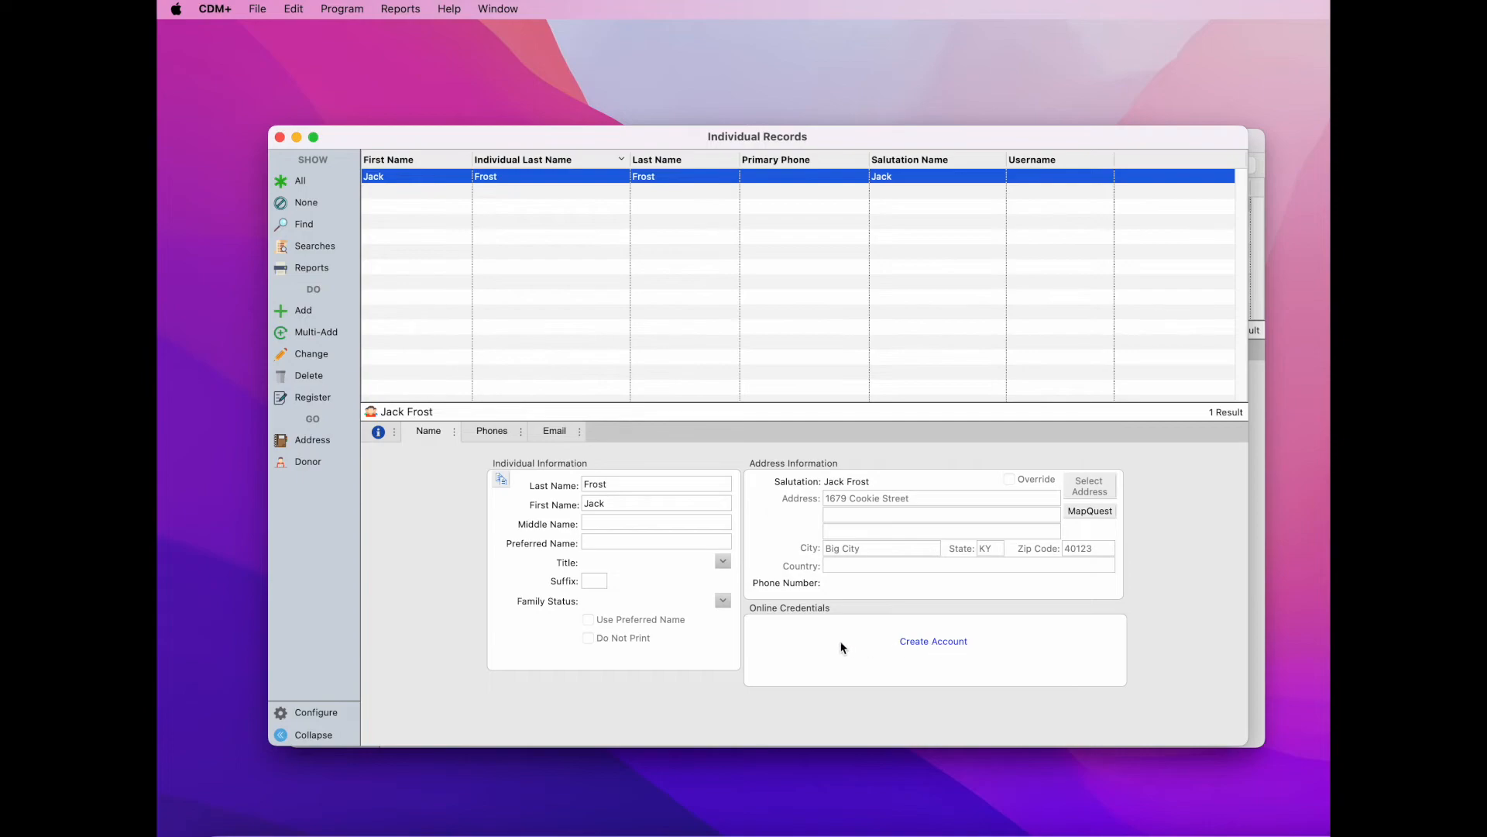
- Create the Engage online account with the prefilled username and e-mail, then close the record windows
click(955, 641)
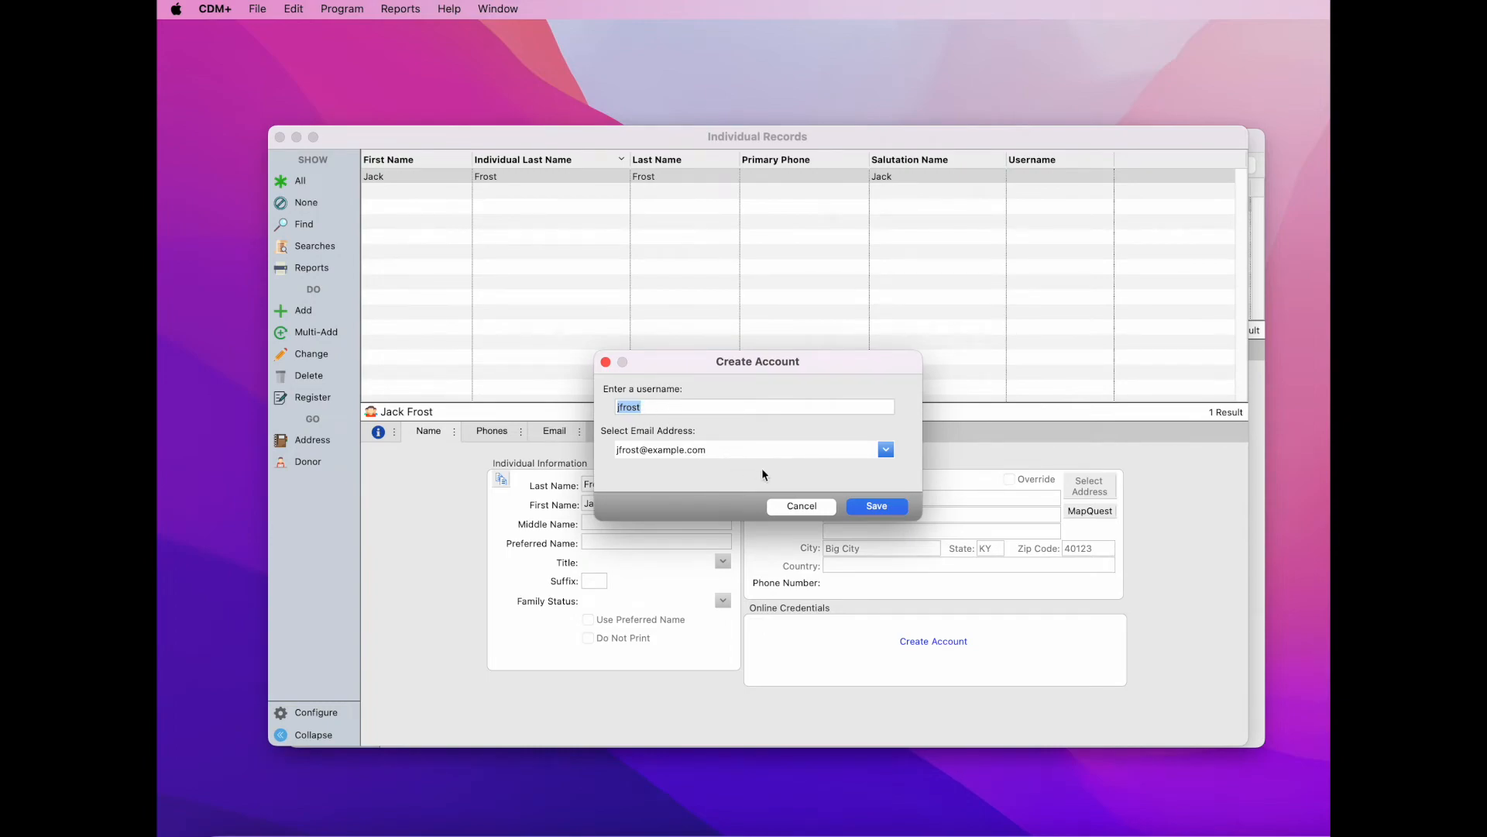
click(887, 511)
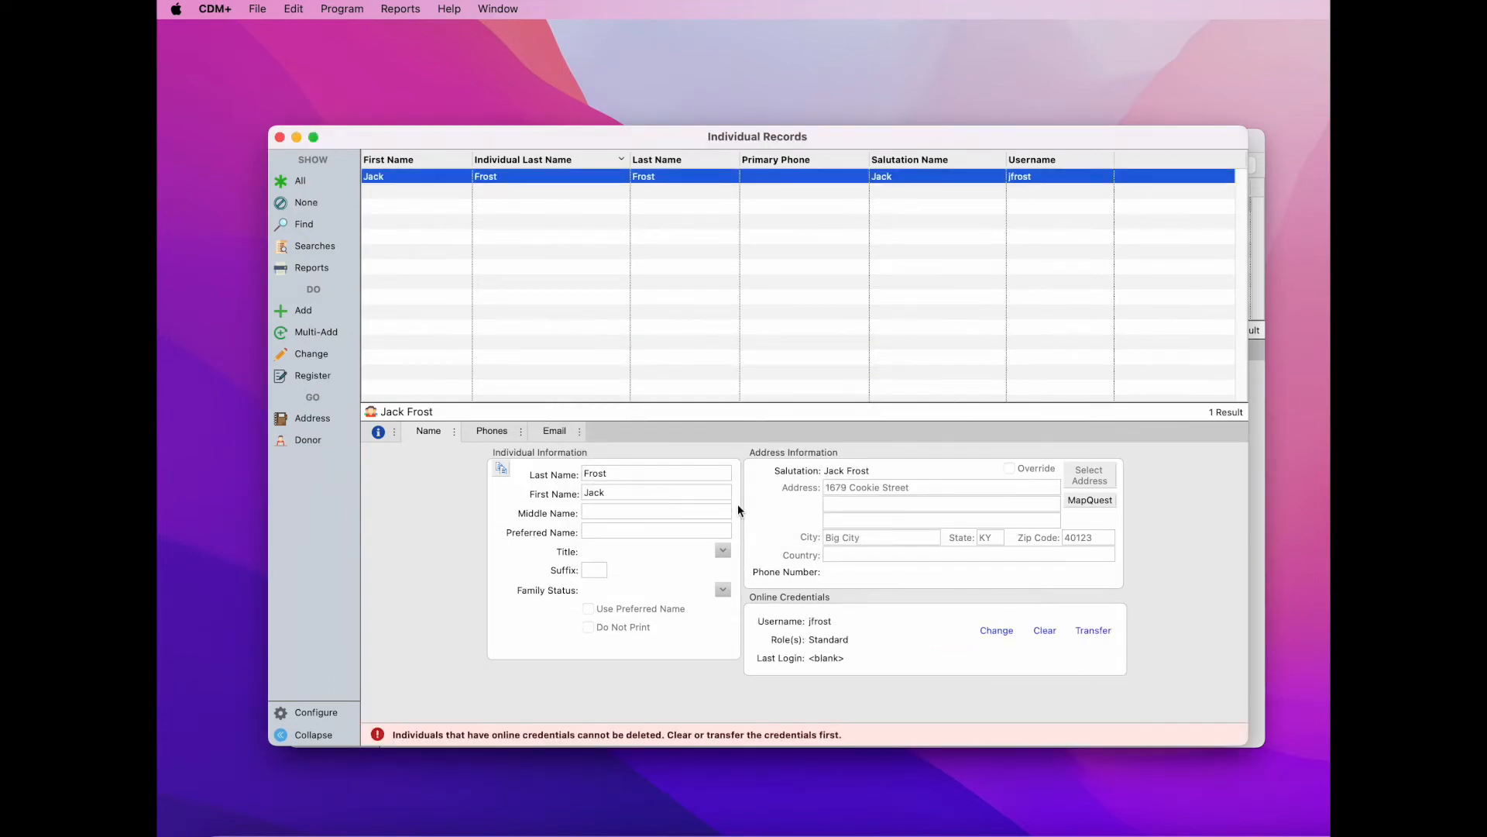
click(307, 440)
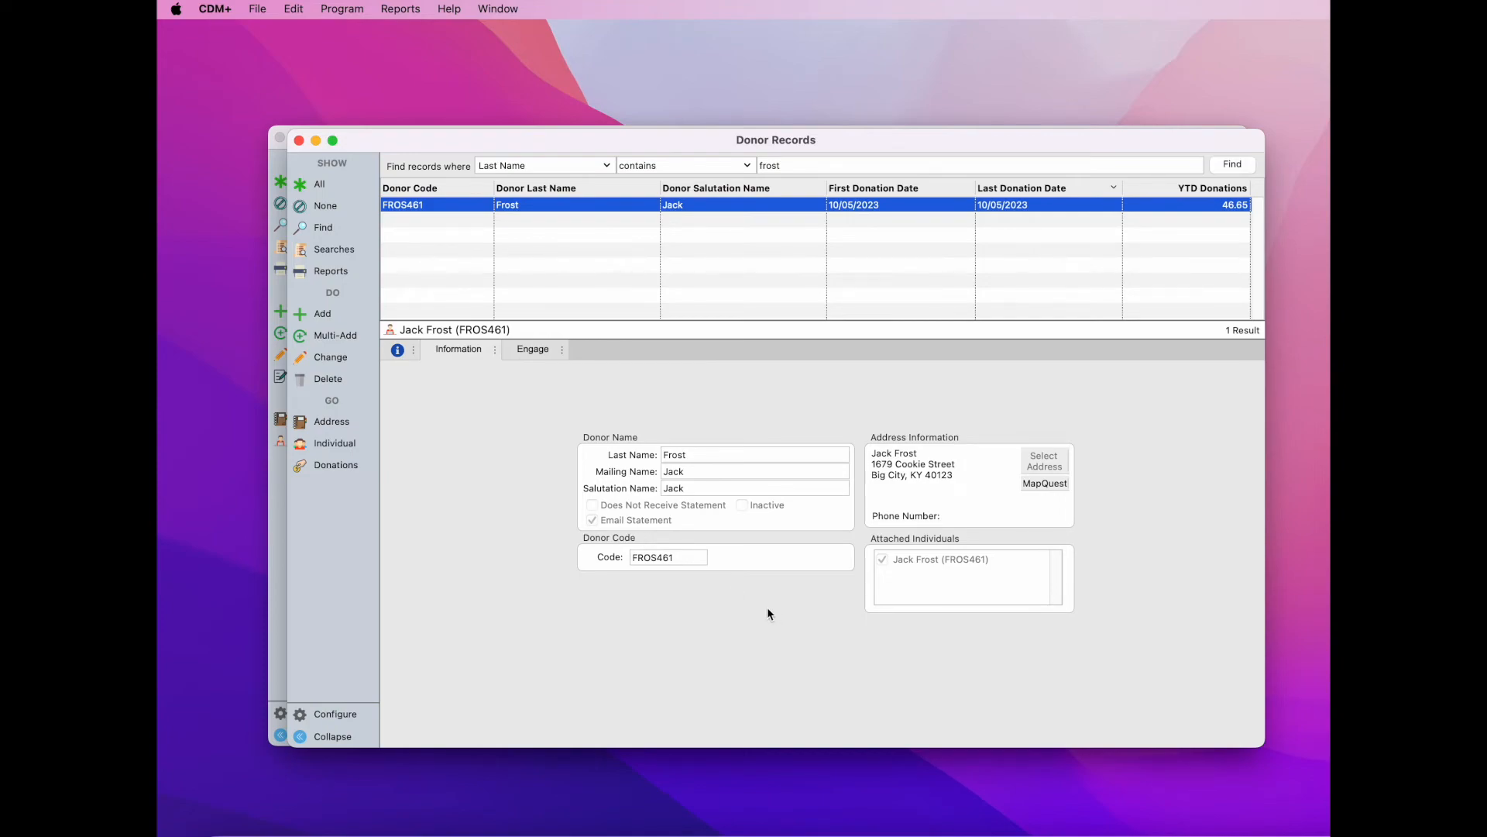
click(299, 140)
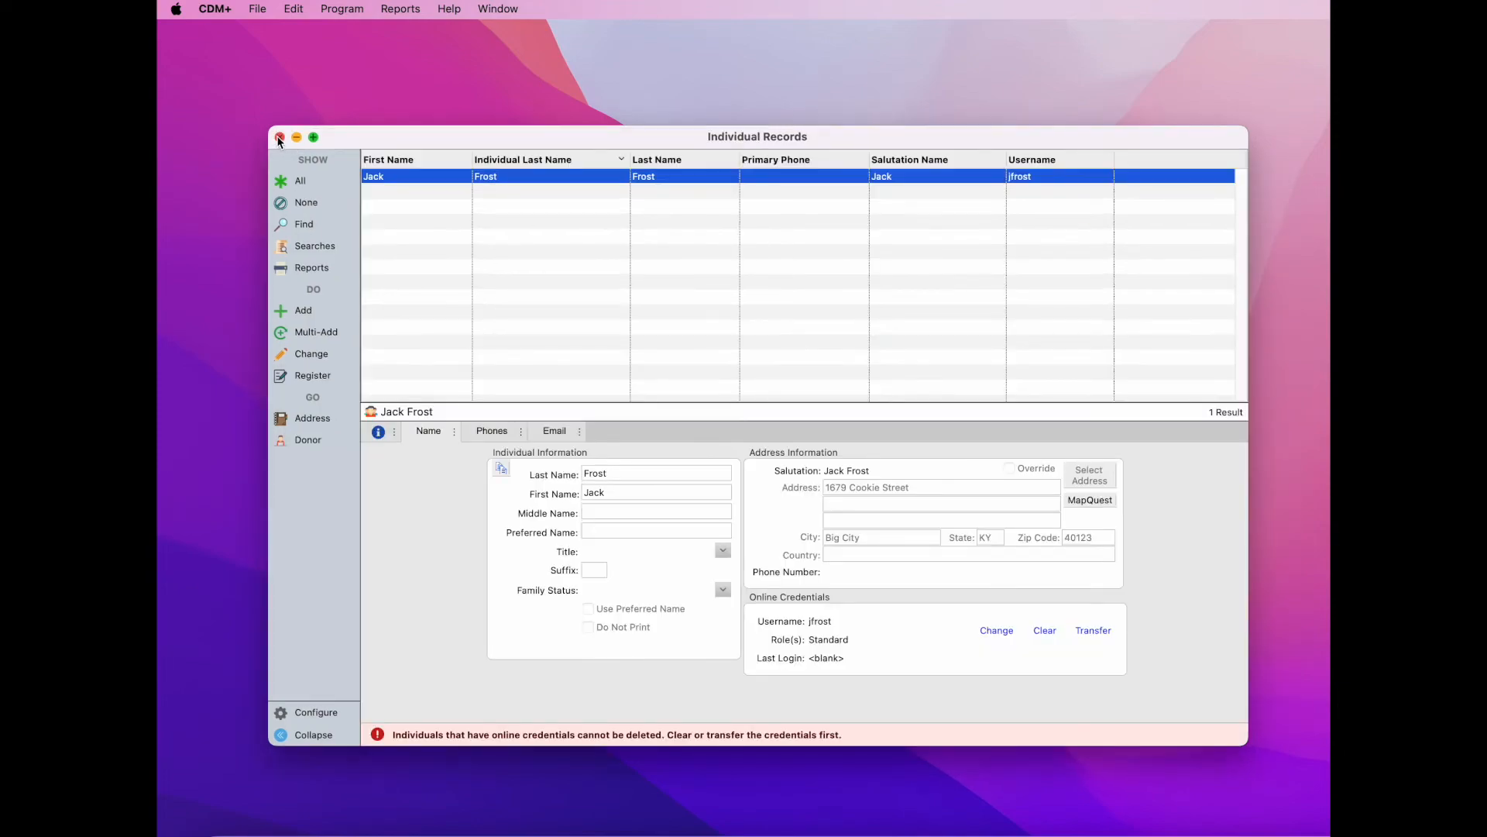
click(278, 136)
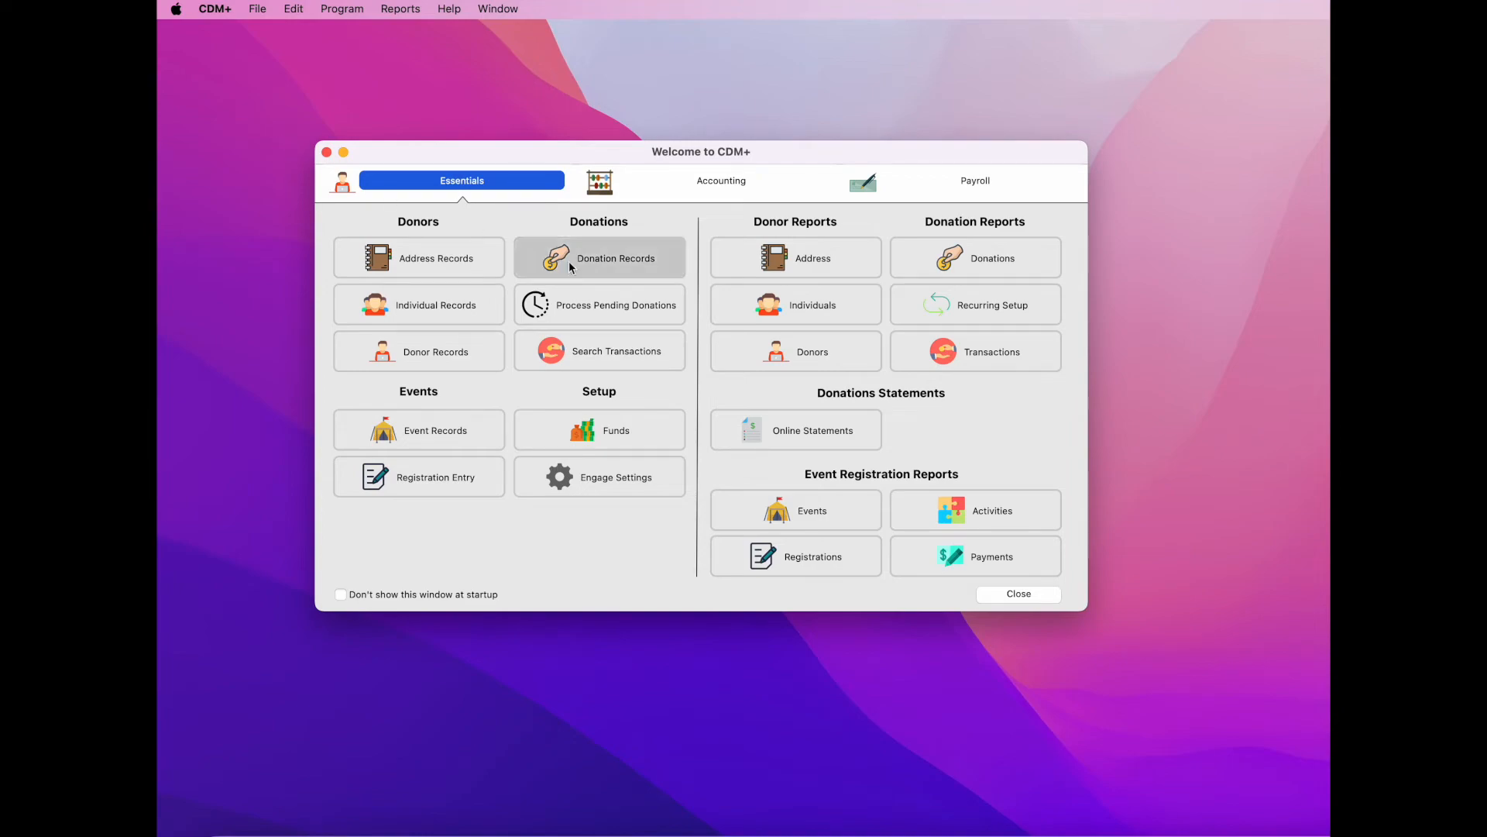
- Open Online Statements and review the Dec 4 2023 batch's 16 published donor statements
click(856, 444)
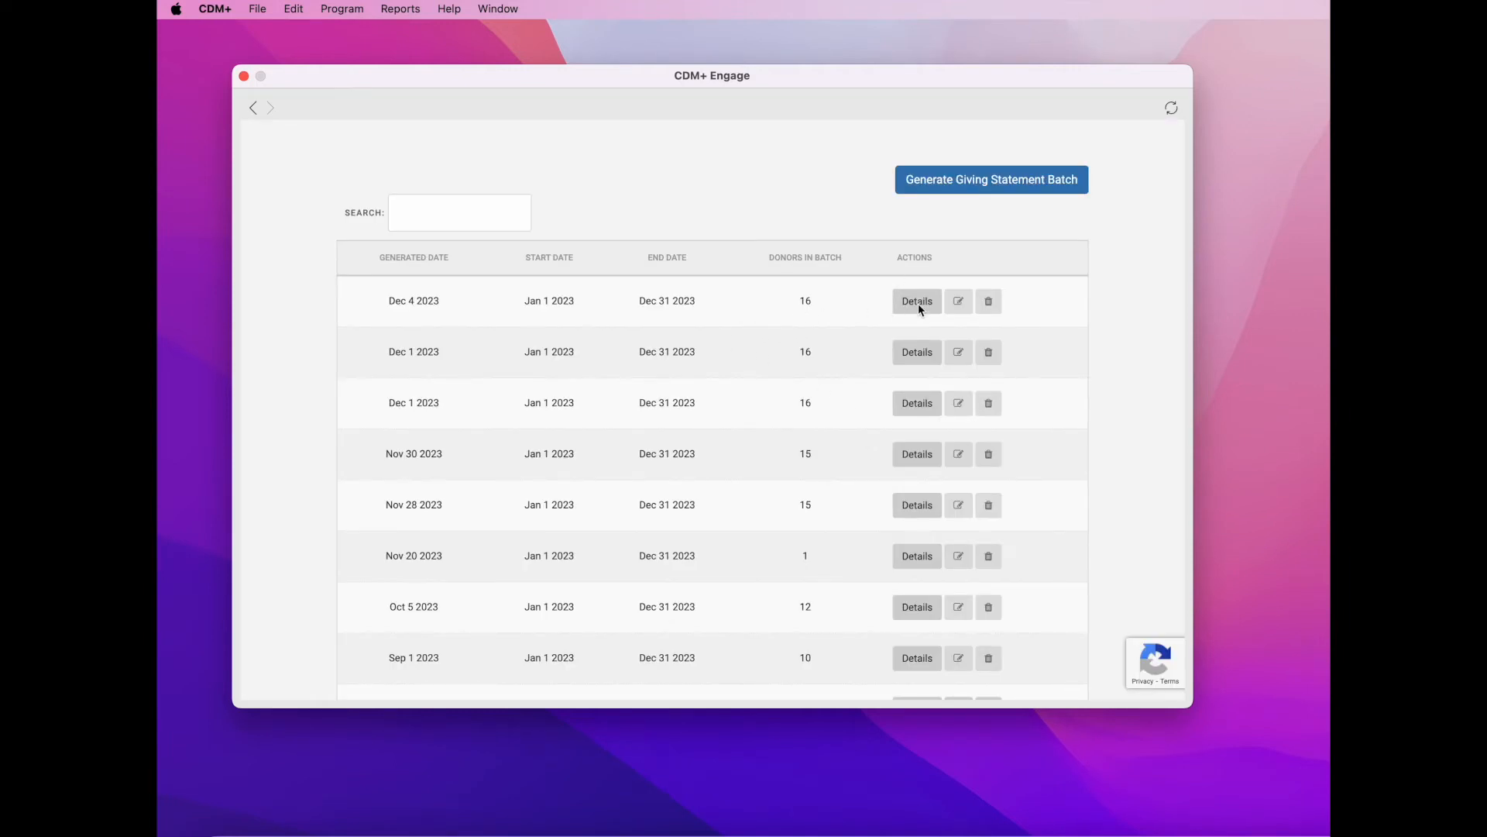
click(921, 303)
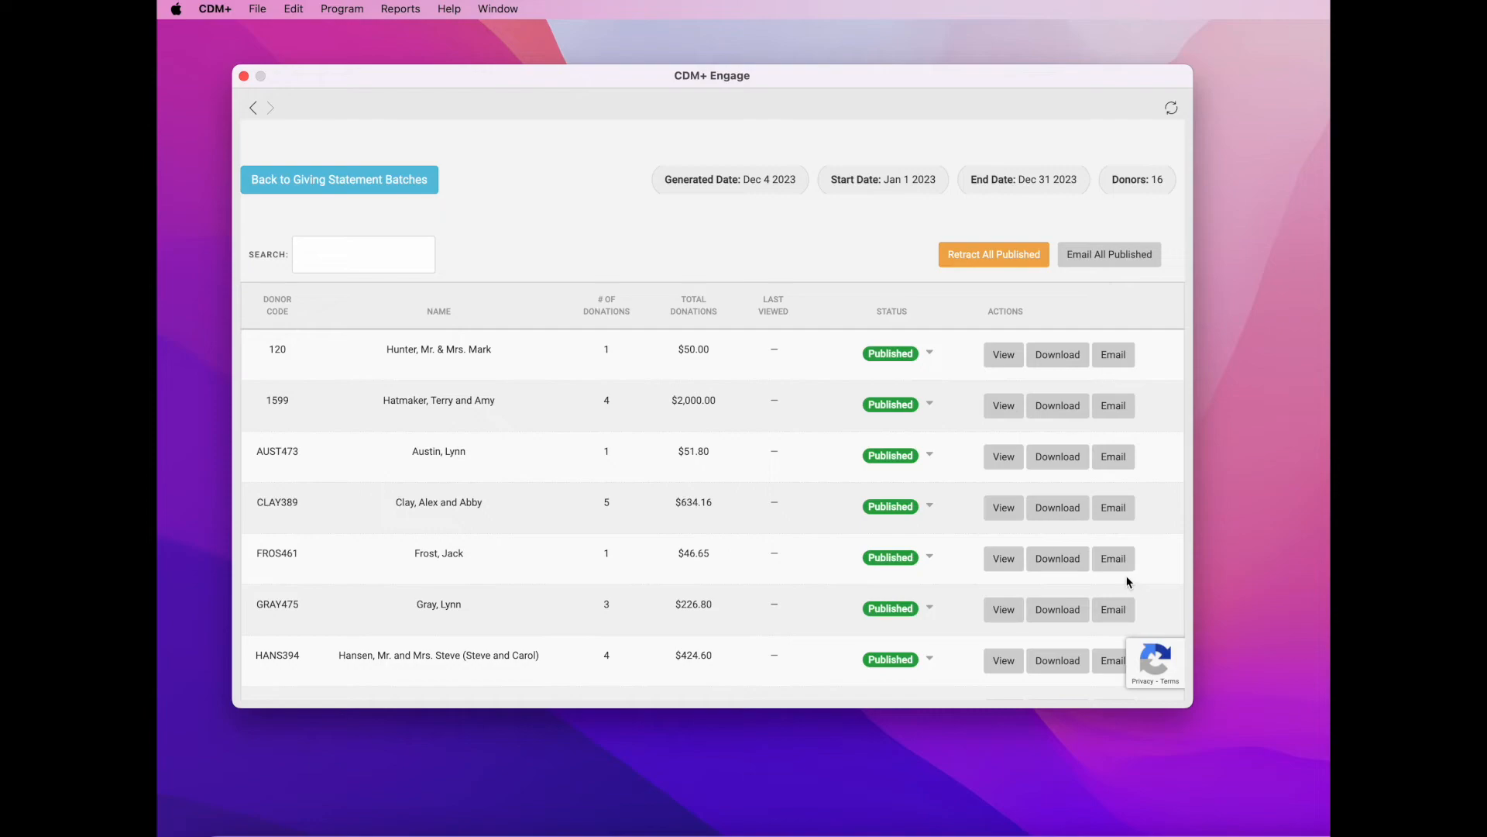
scroll(1127, 582, down, 5)
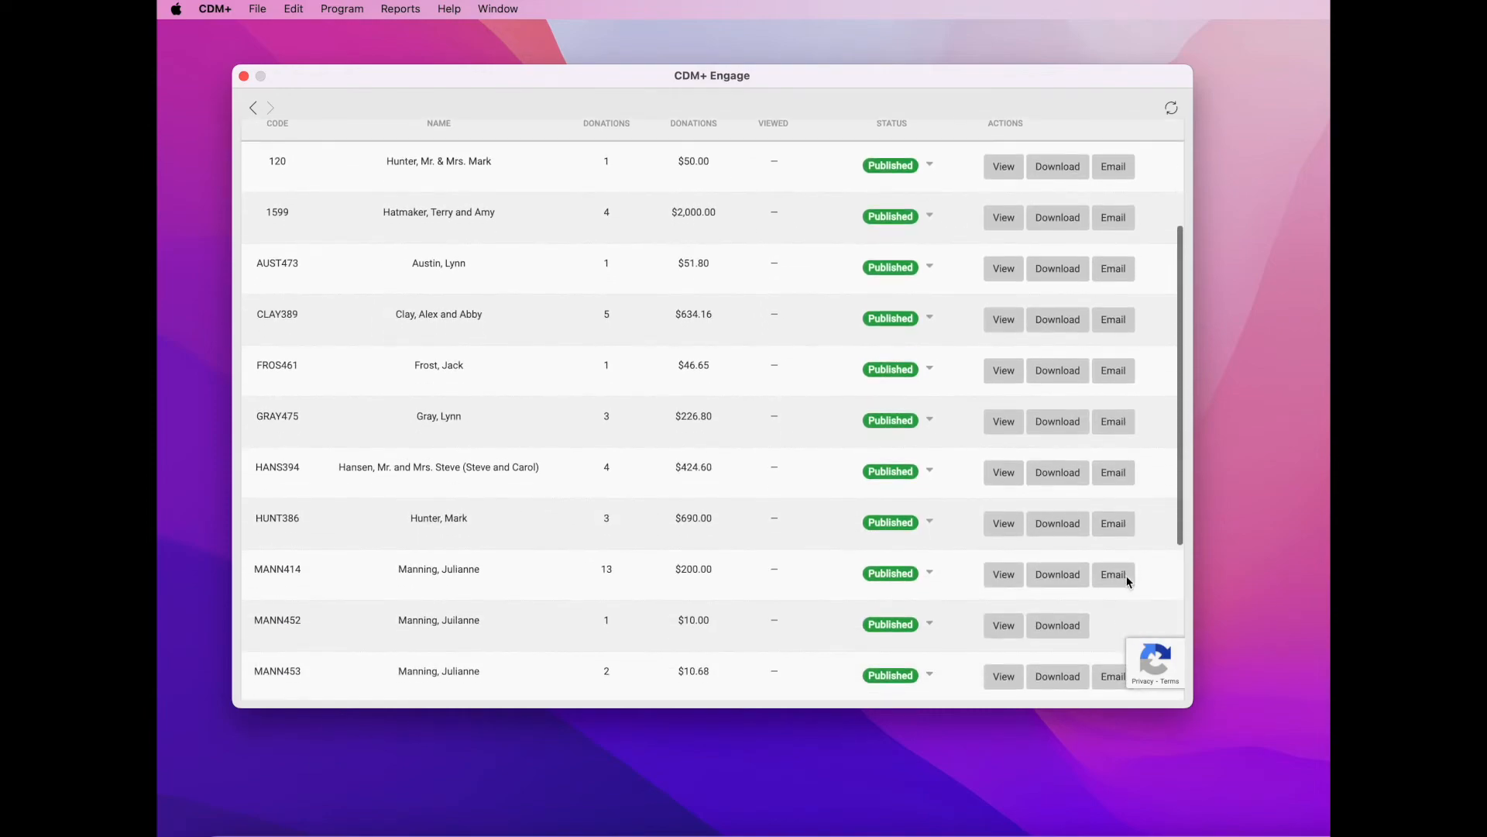
scroll(1127, 582, down, 10)
scroll(1128, 581, up, 12)
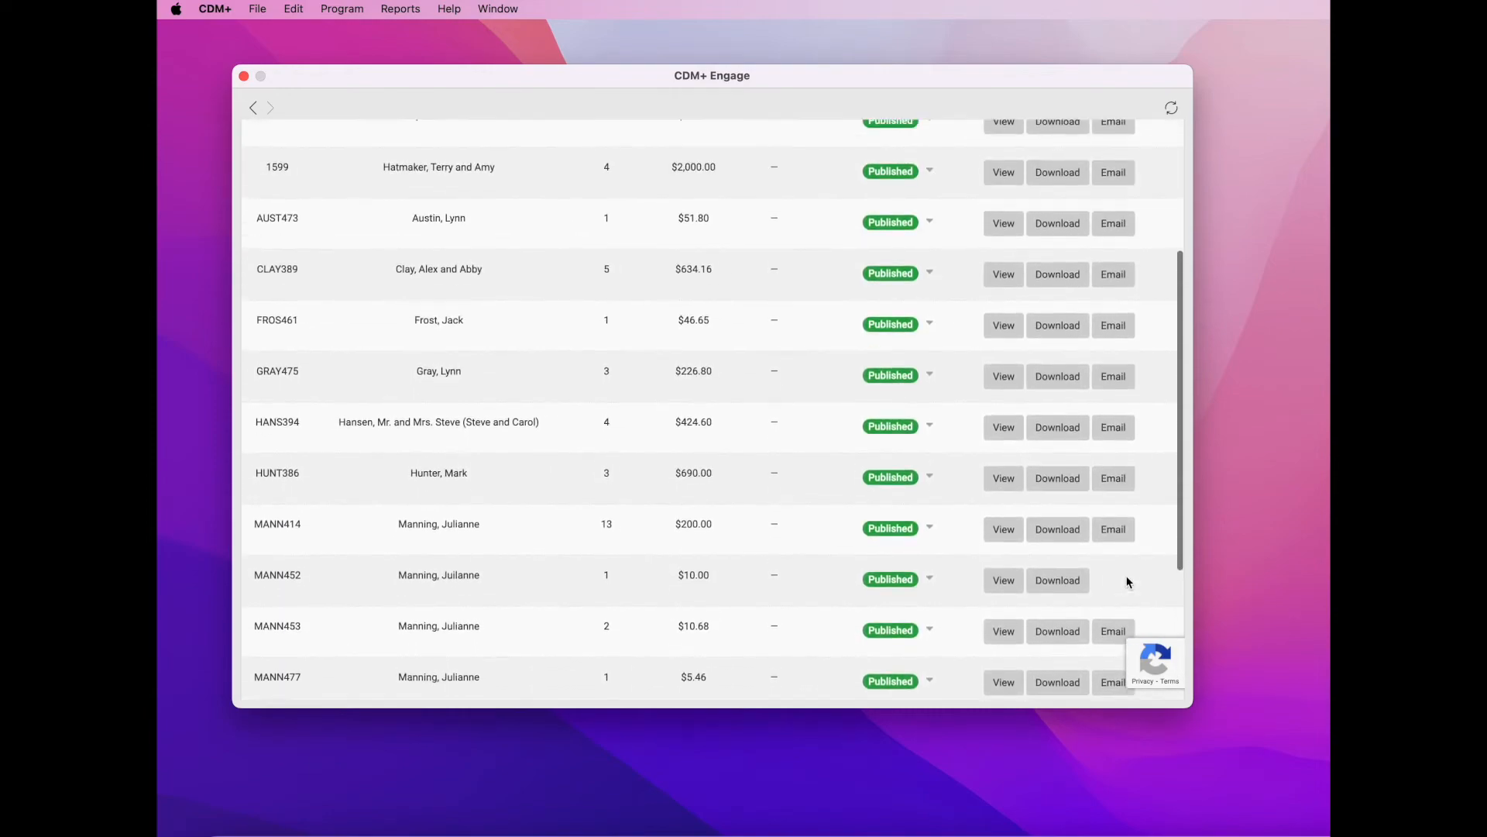
scroll(1127, 579, down, 2)
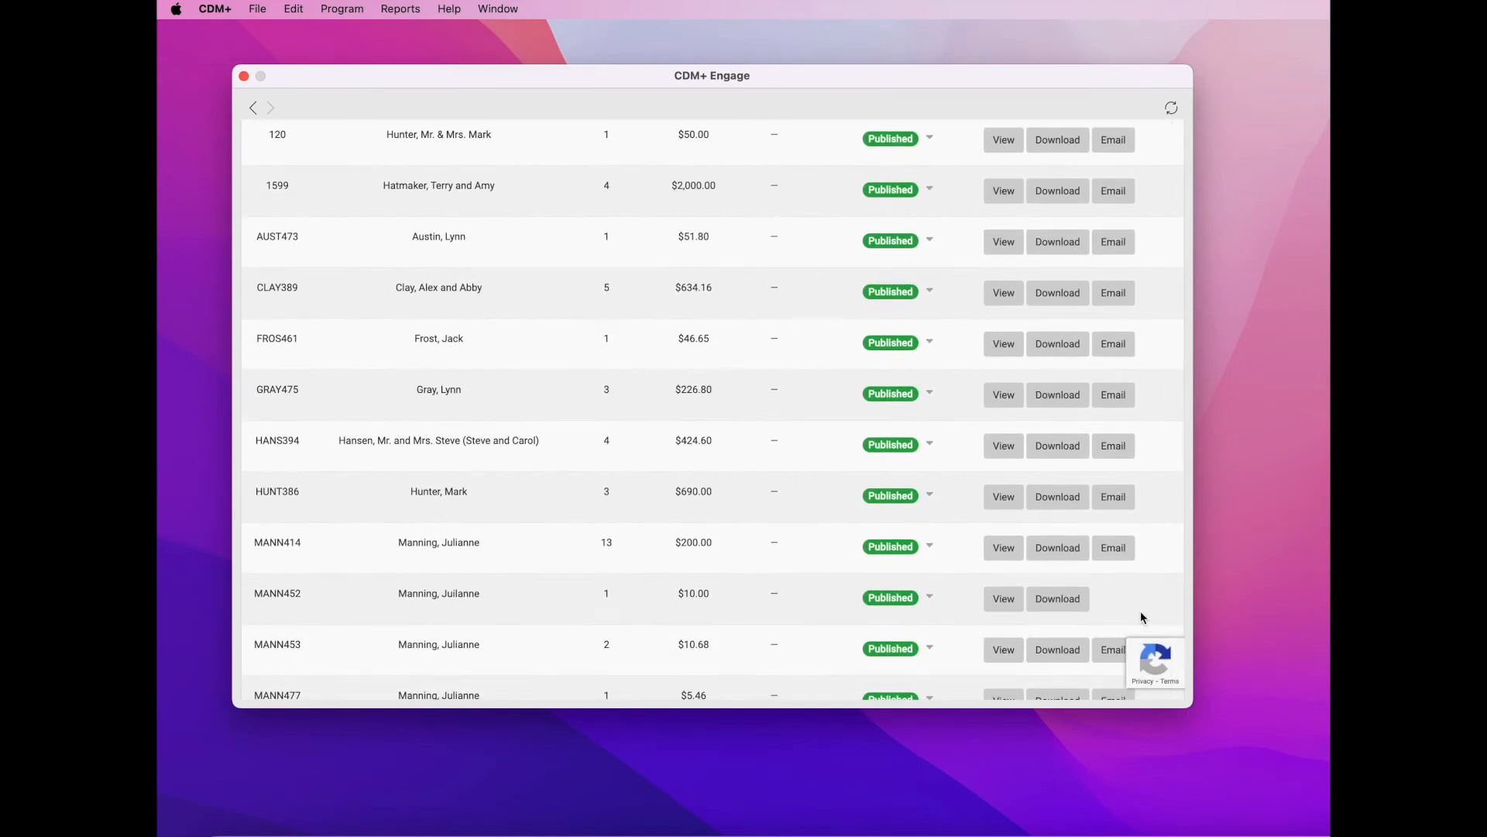
scroll(1141, 614, down, 7)
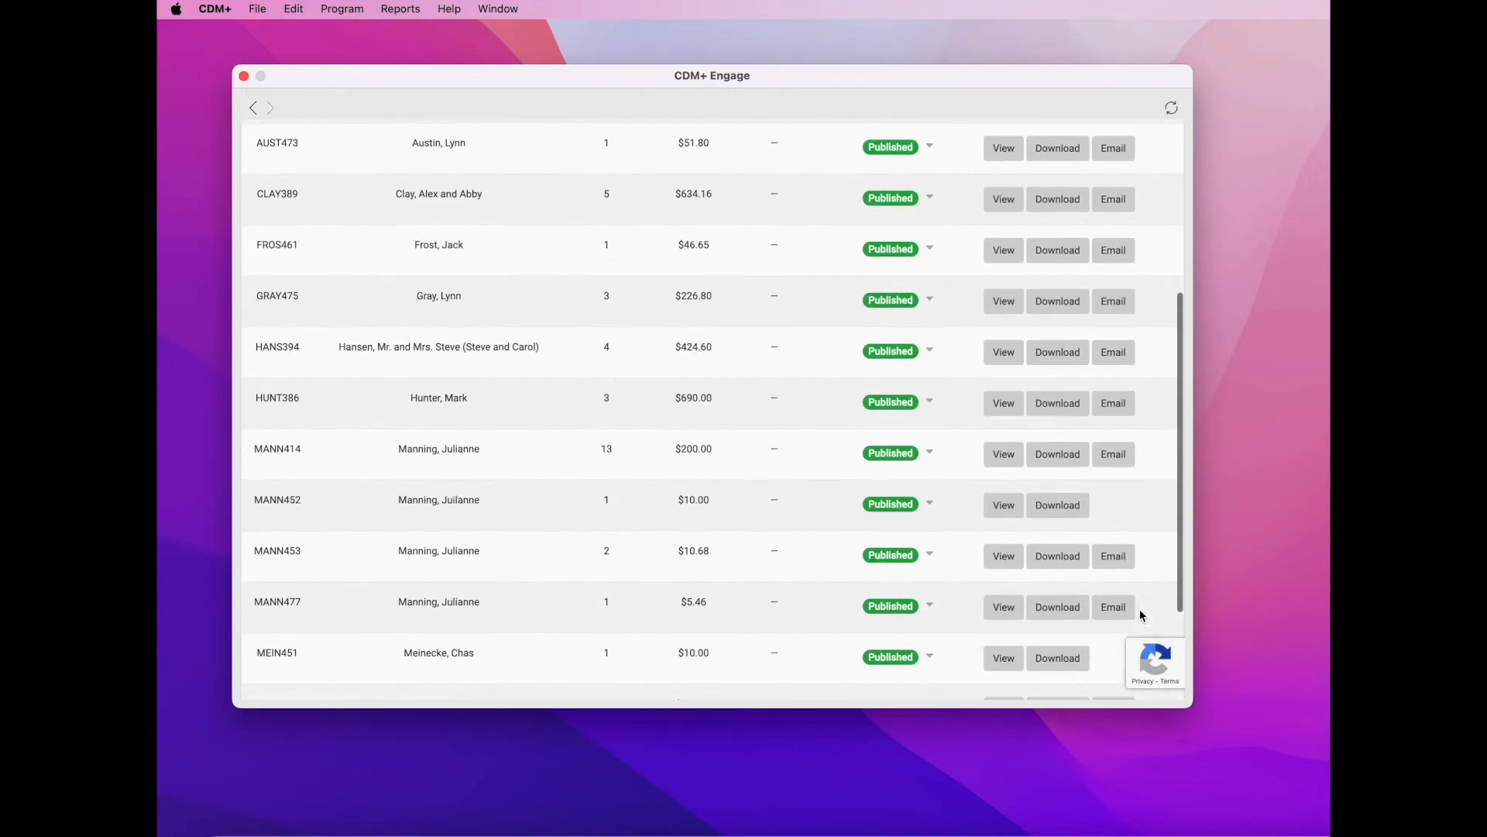
scroll(1141, 614, up, 4)
scroll(1140, 616, up, 9)
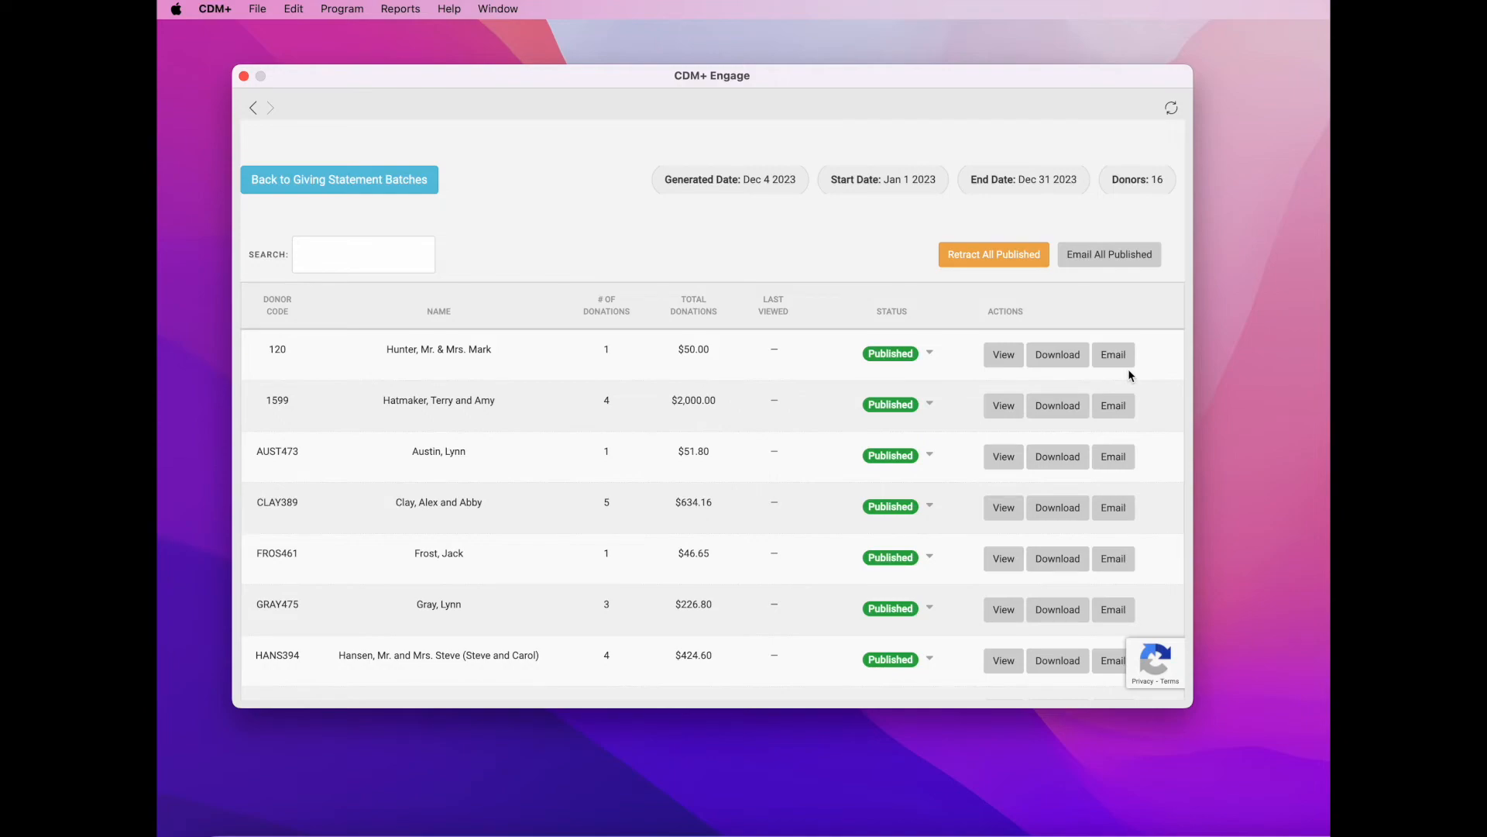
- Email every published statement in the Dec 4 2023 batch, sending 16 giving statement emails
click(1138, 265)
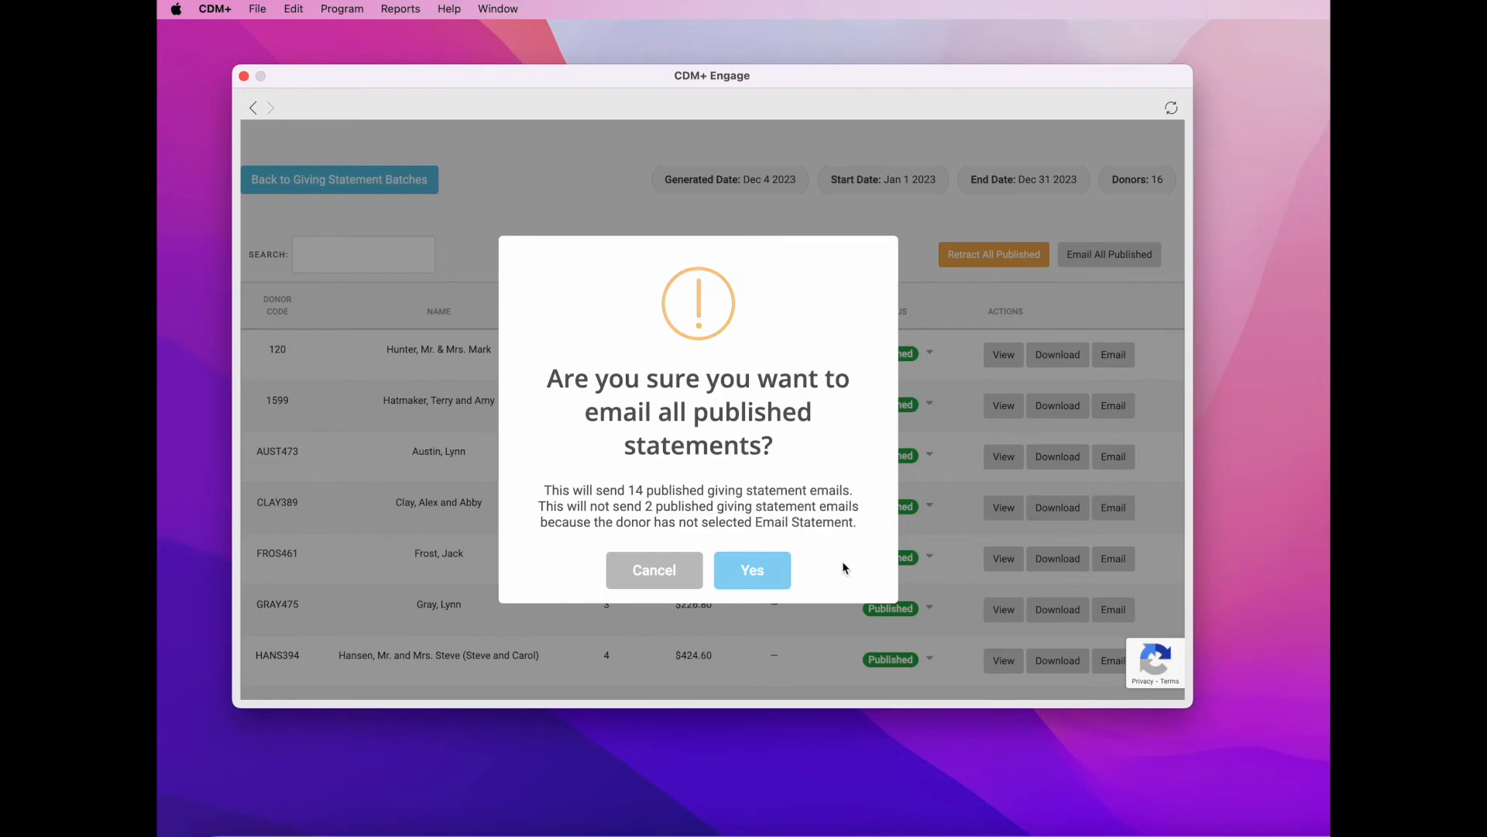
click(766, 576)
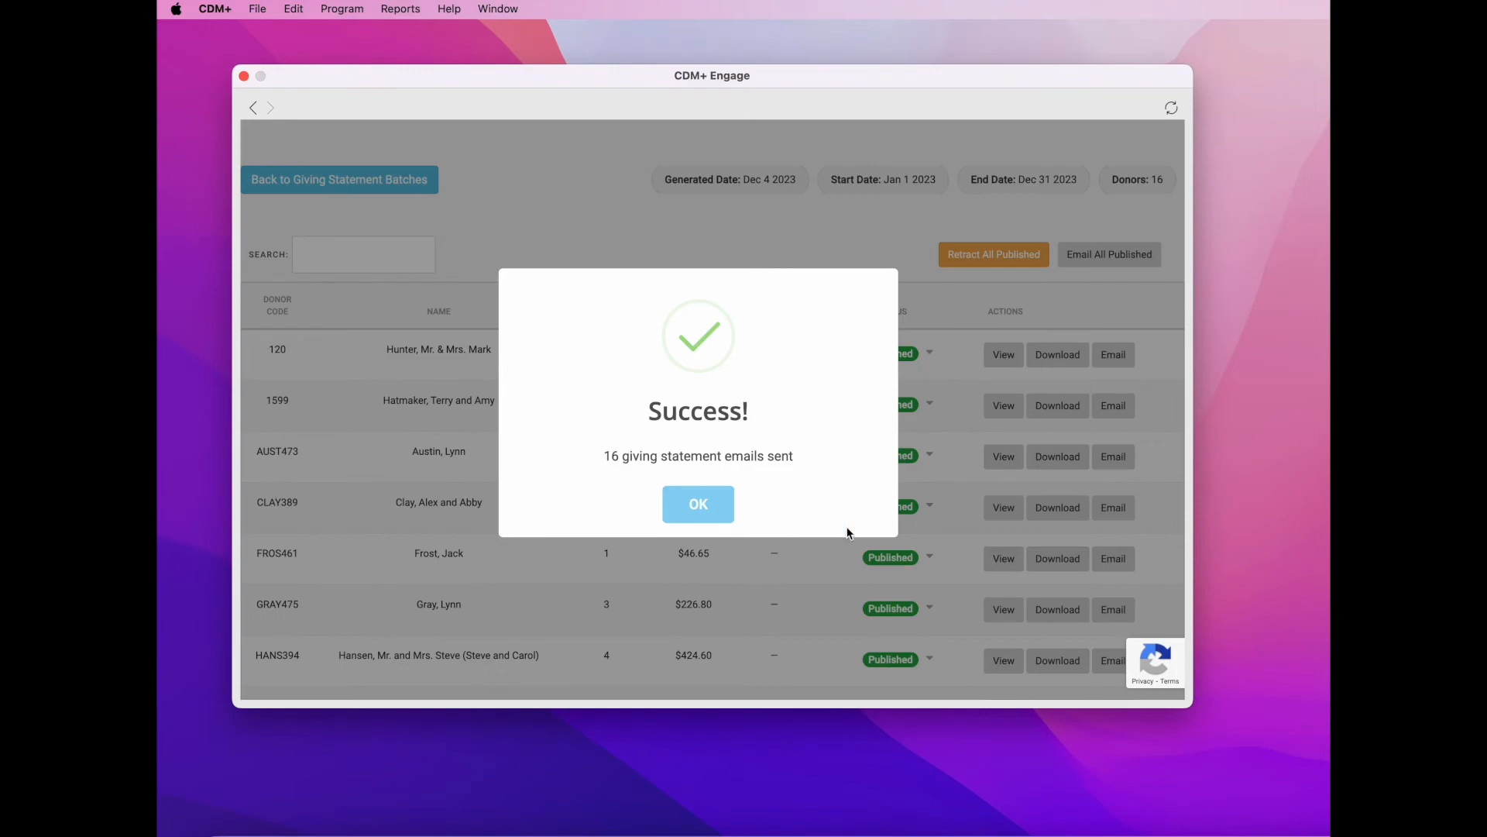
click(713, 509)
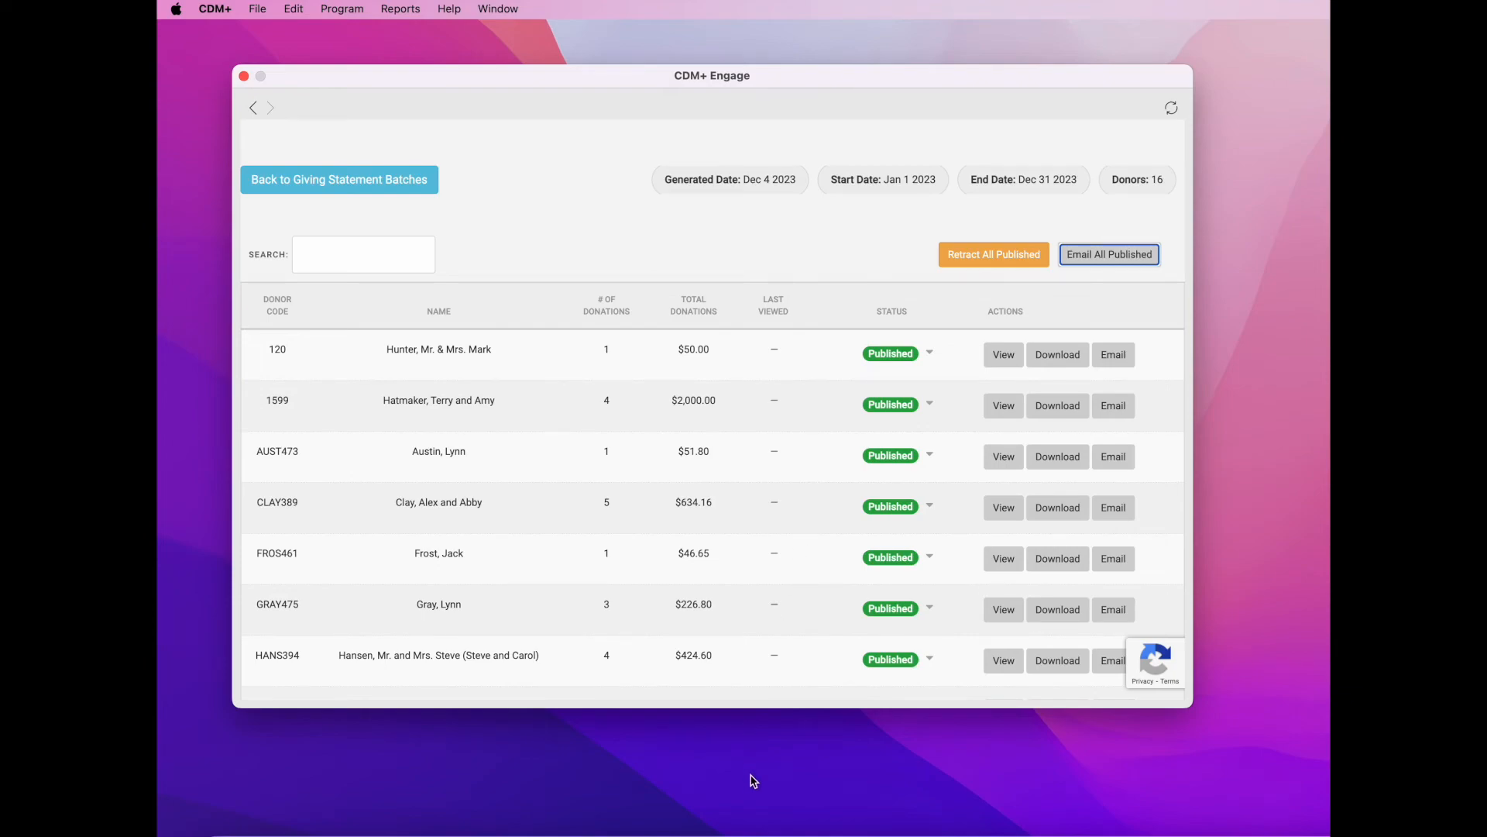
click(436, 831)
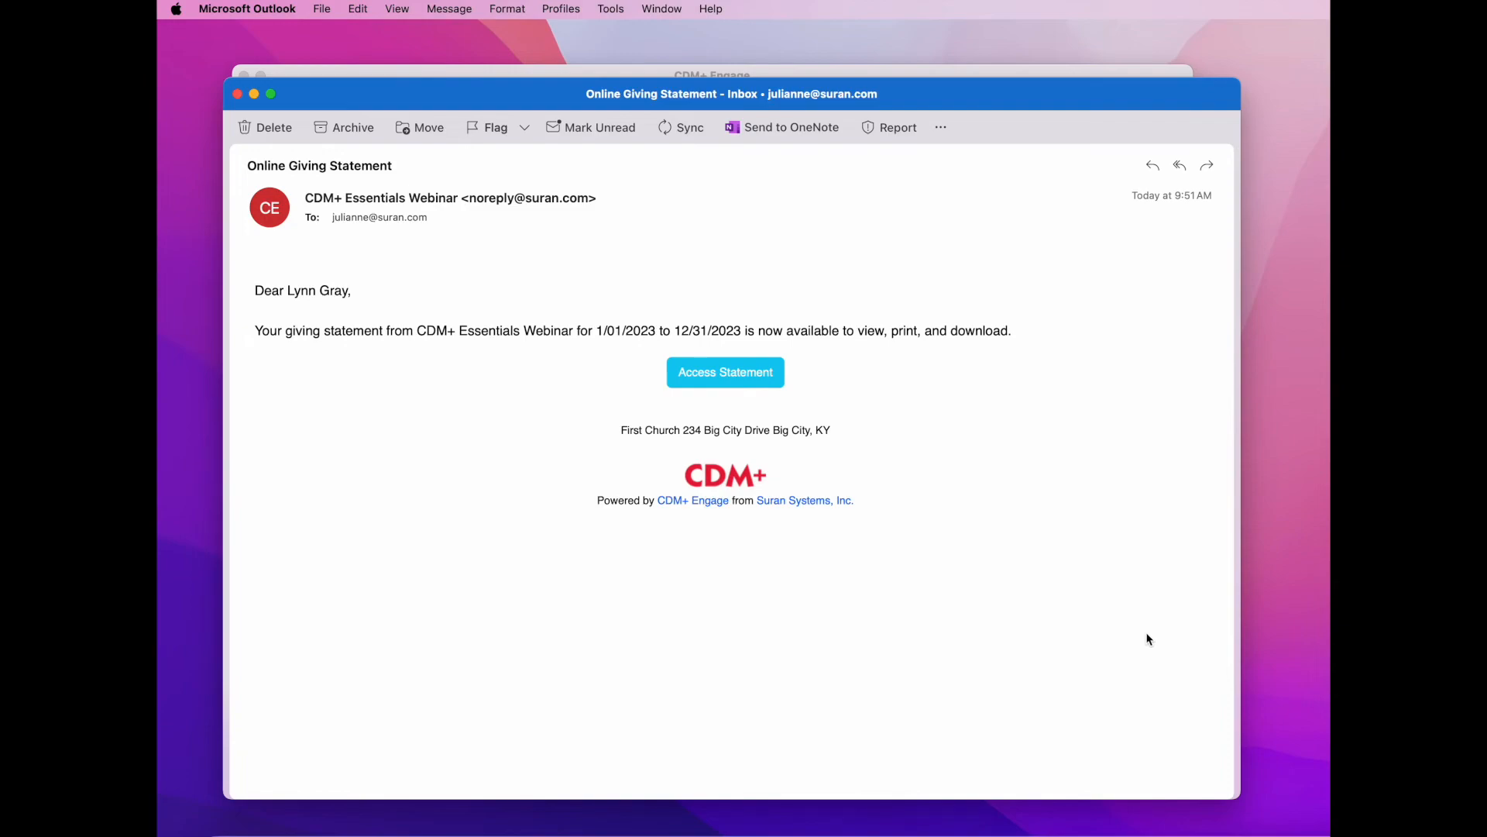
- Follow the Access Statement link in the Online Giving Statement email in Outlook
click(730, 377)
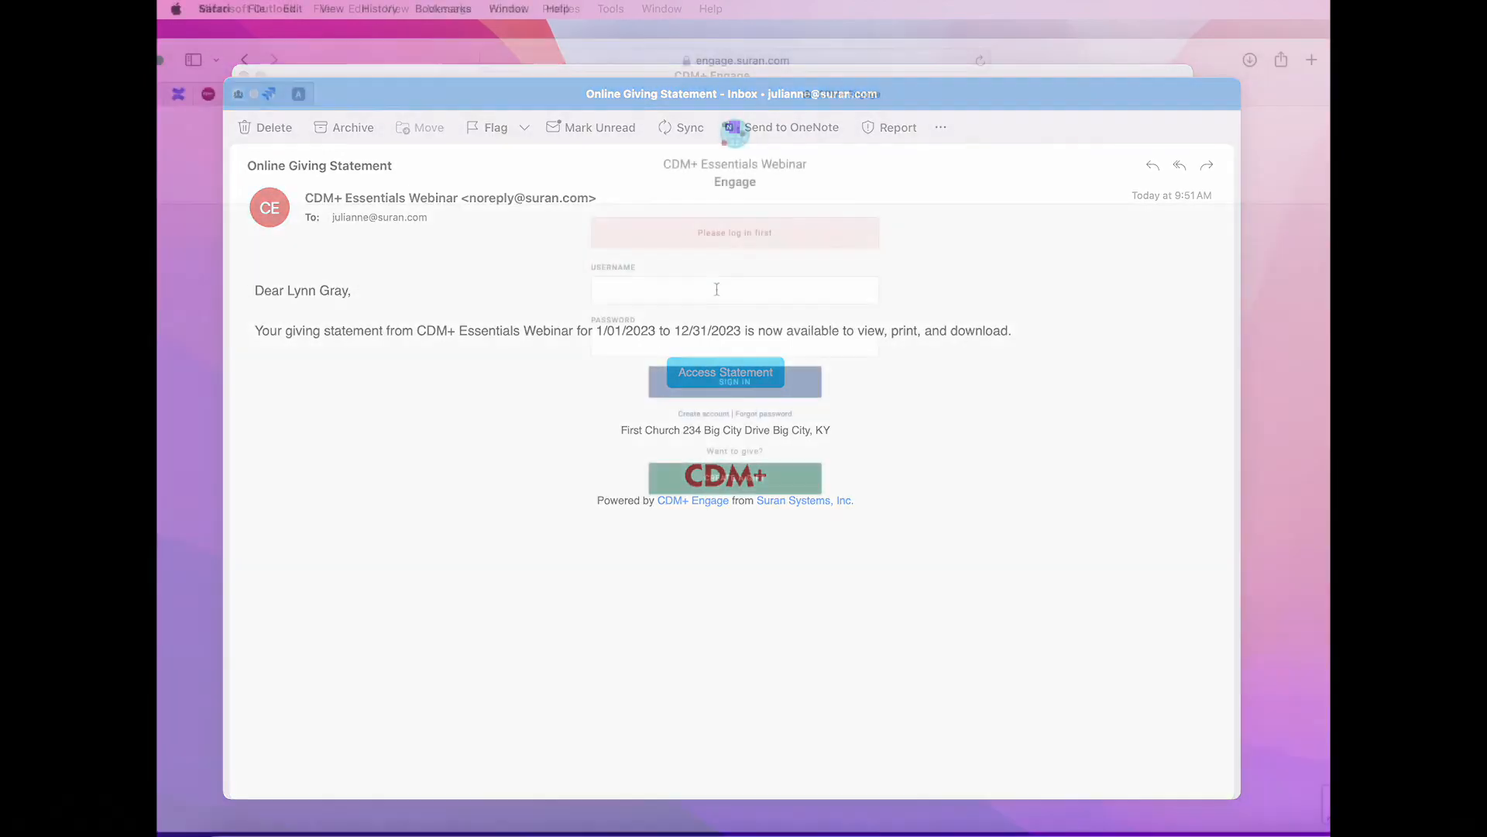
- Sign in to the Engage donor portal with the donor's username and password
click(717, 289)
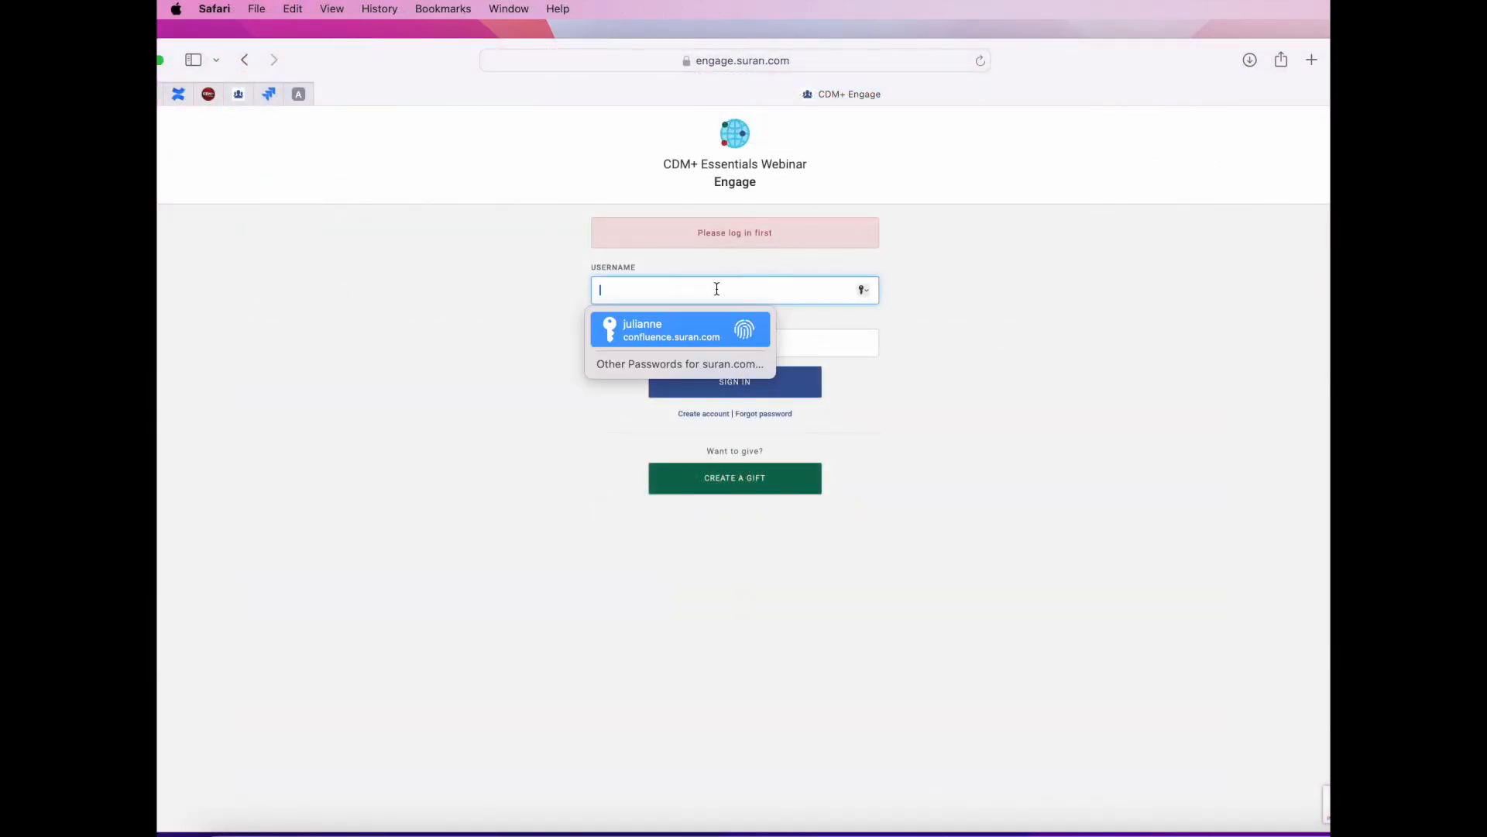
key(Tab)
text(*********)
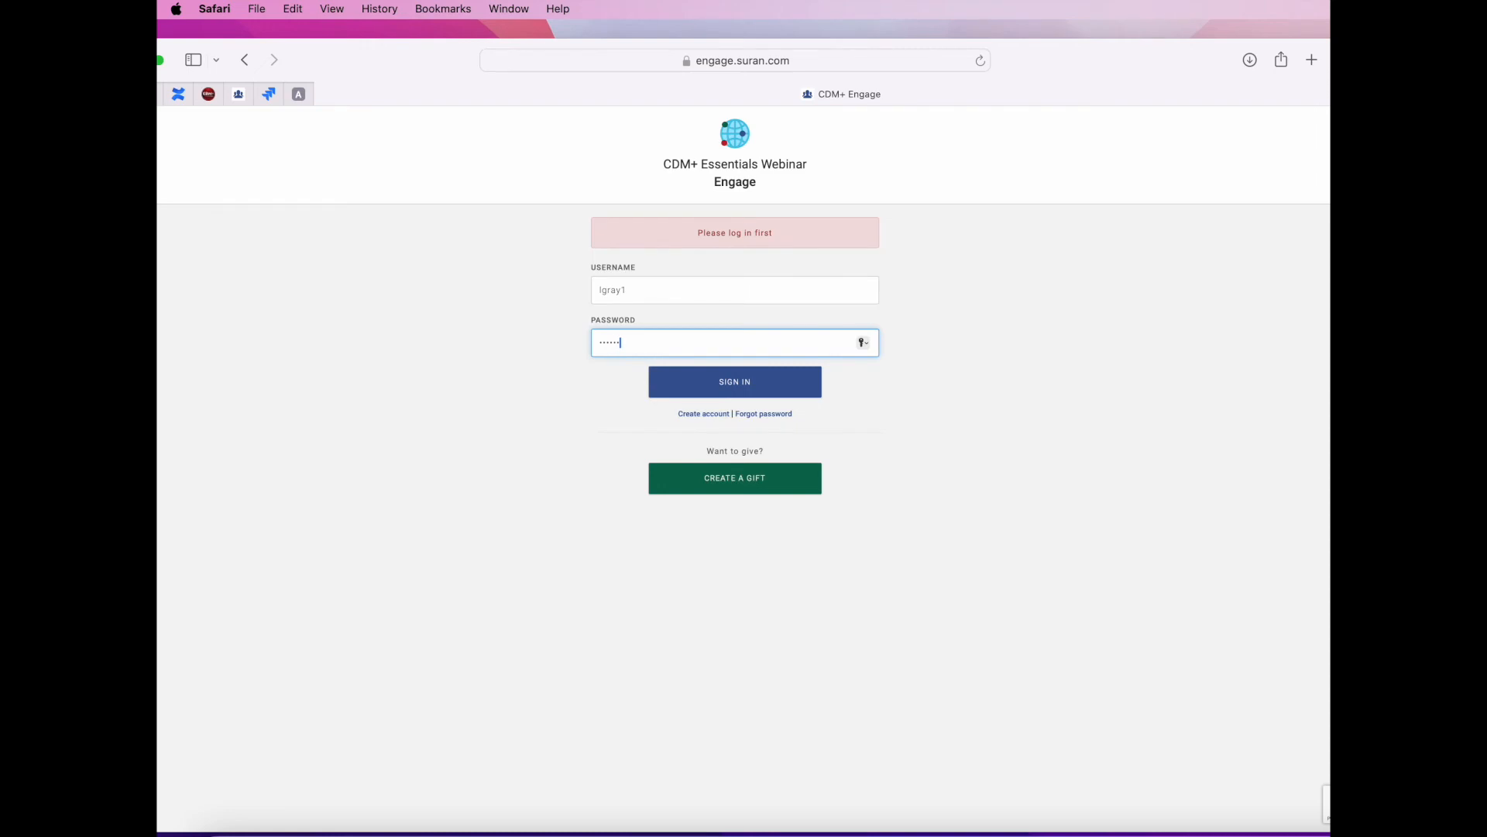
text(*)
click(758, 387)
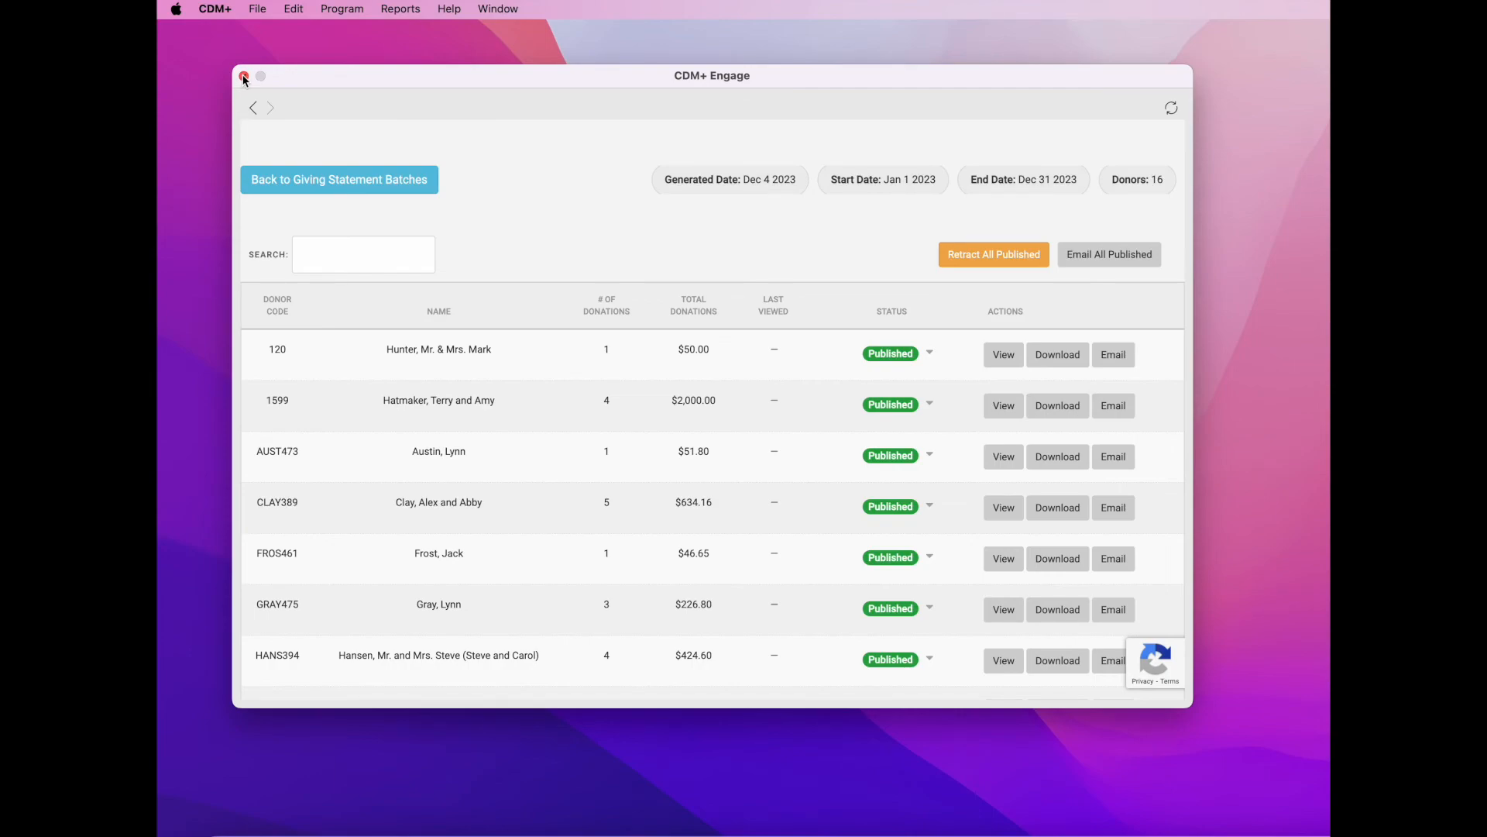
- Back in CDM+, reopen Online Statements and show the Dec 4 2023 batch details
click(244, 76)
click(974, 306)
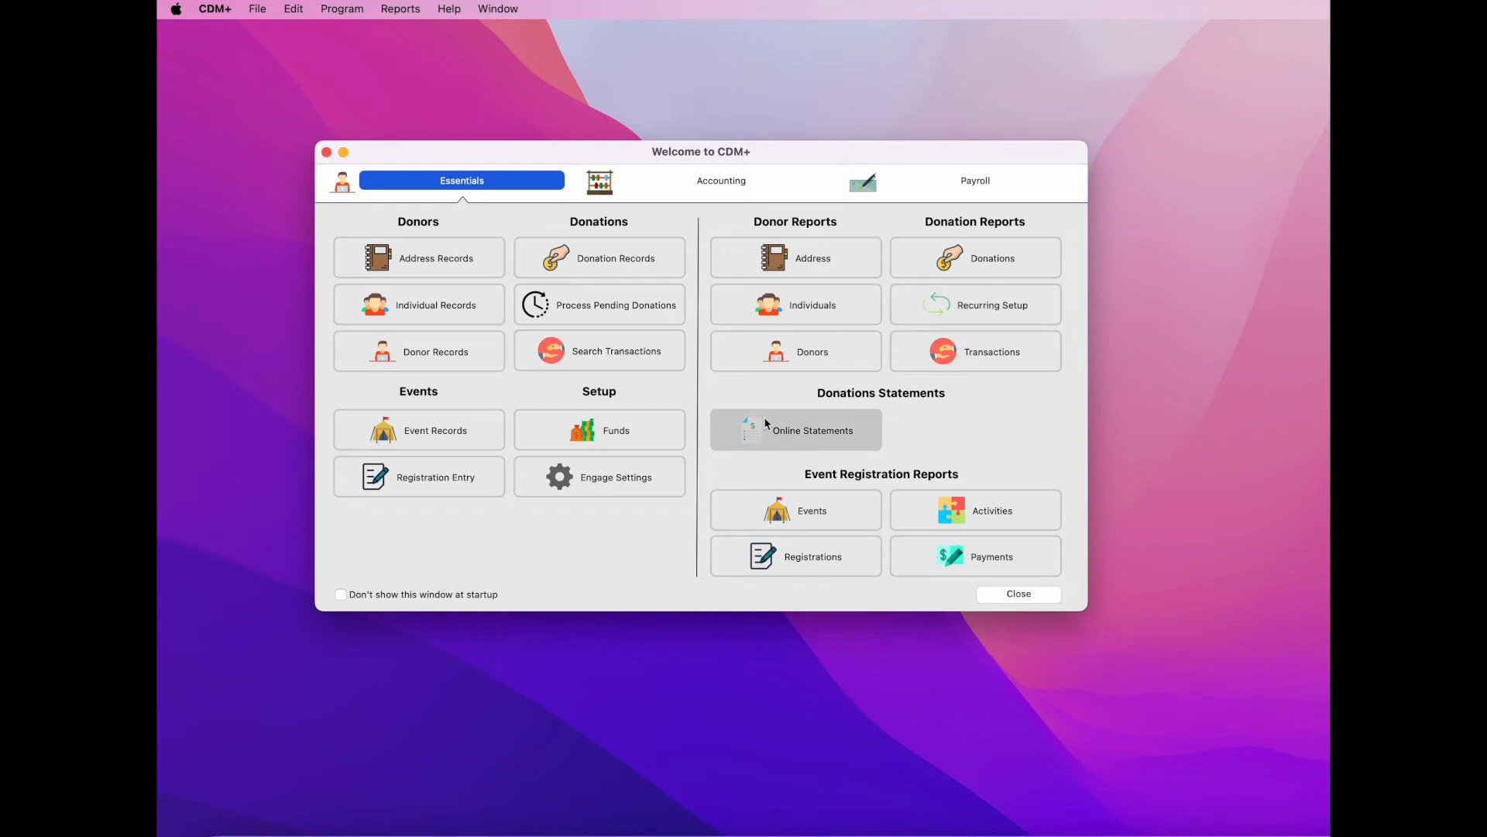
click(839, 439)
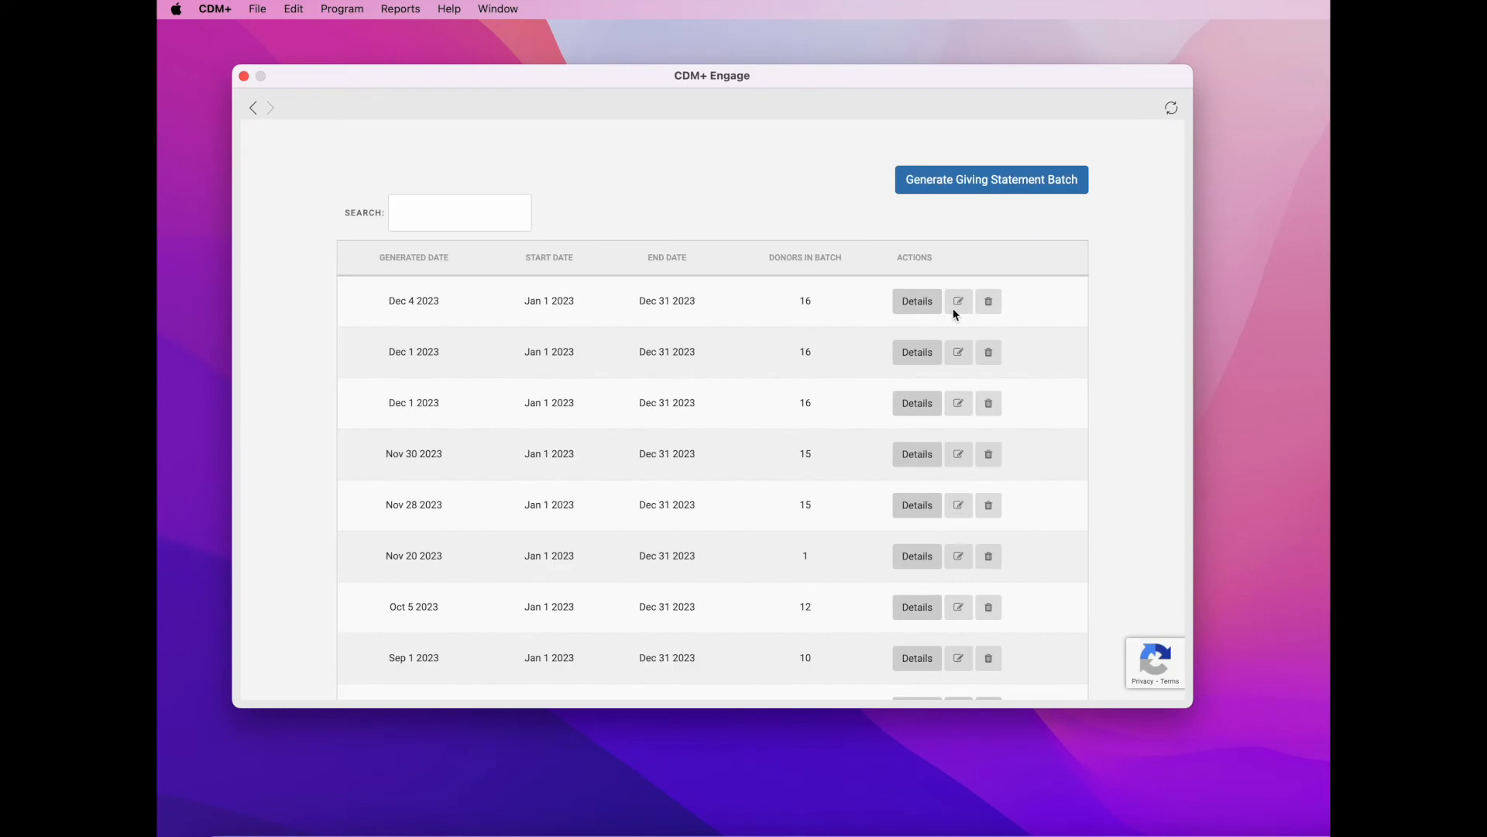
click(929, 308)
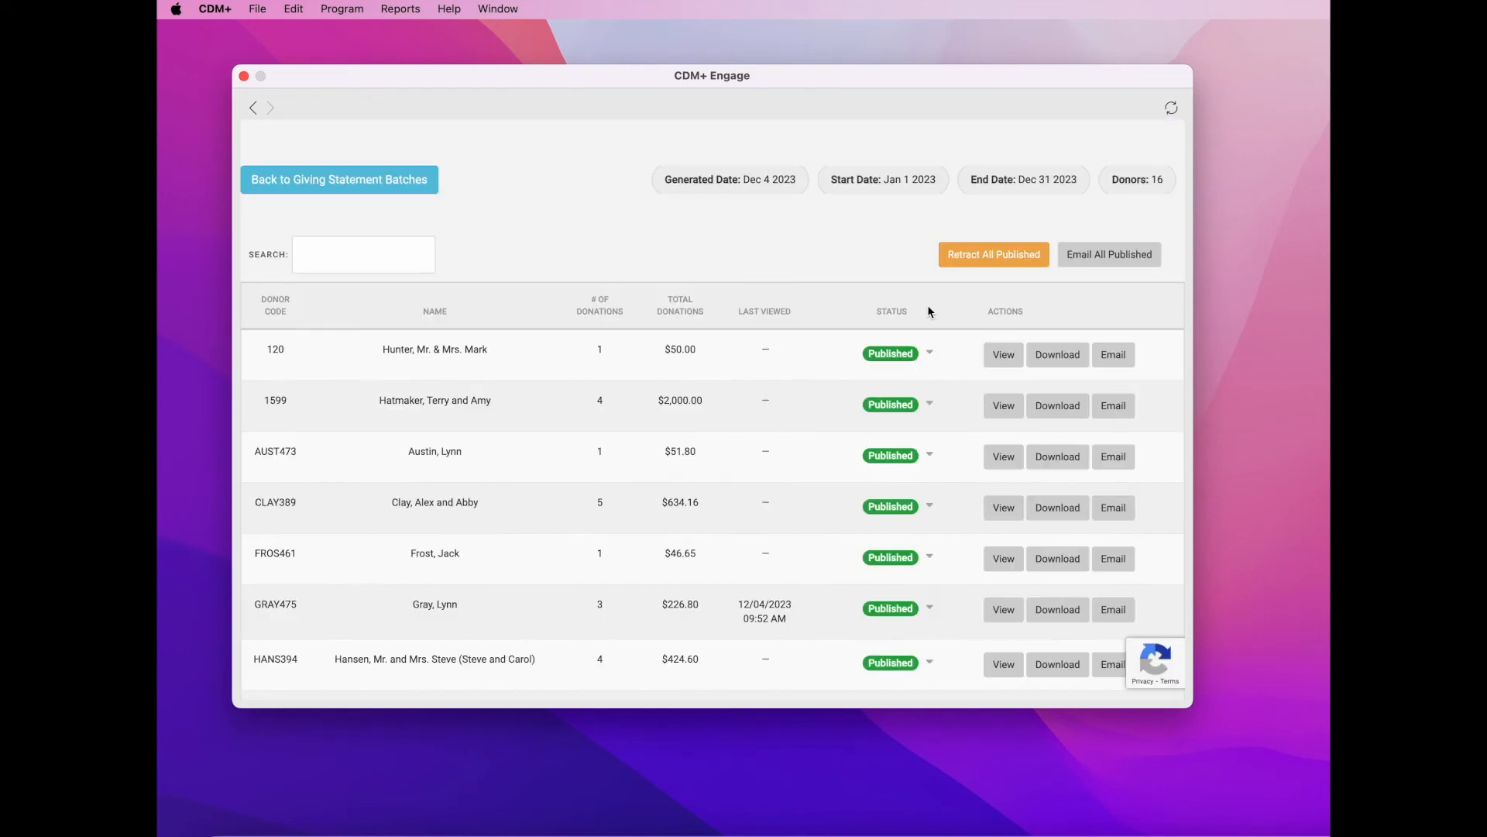
- Sort the batch's 16 donors by Last Viewed, putting the 12/04/2023 $226.80 viewer first
scroll(822, 460, down, 4)
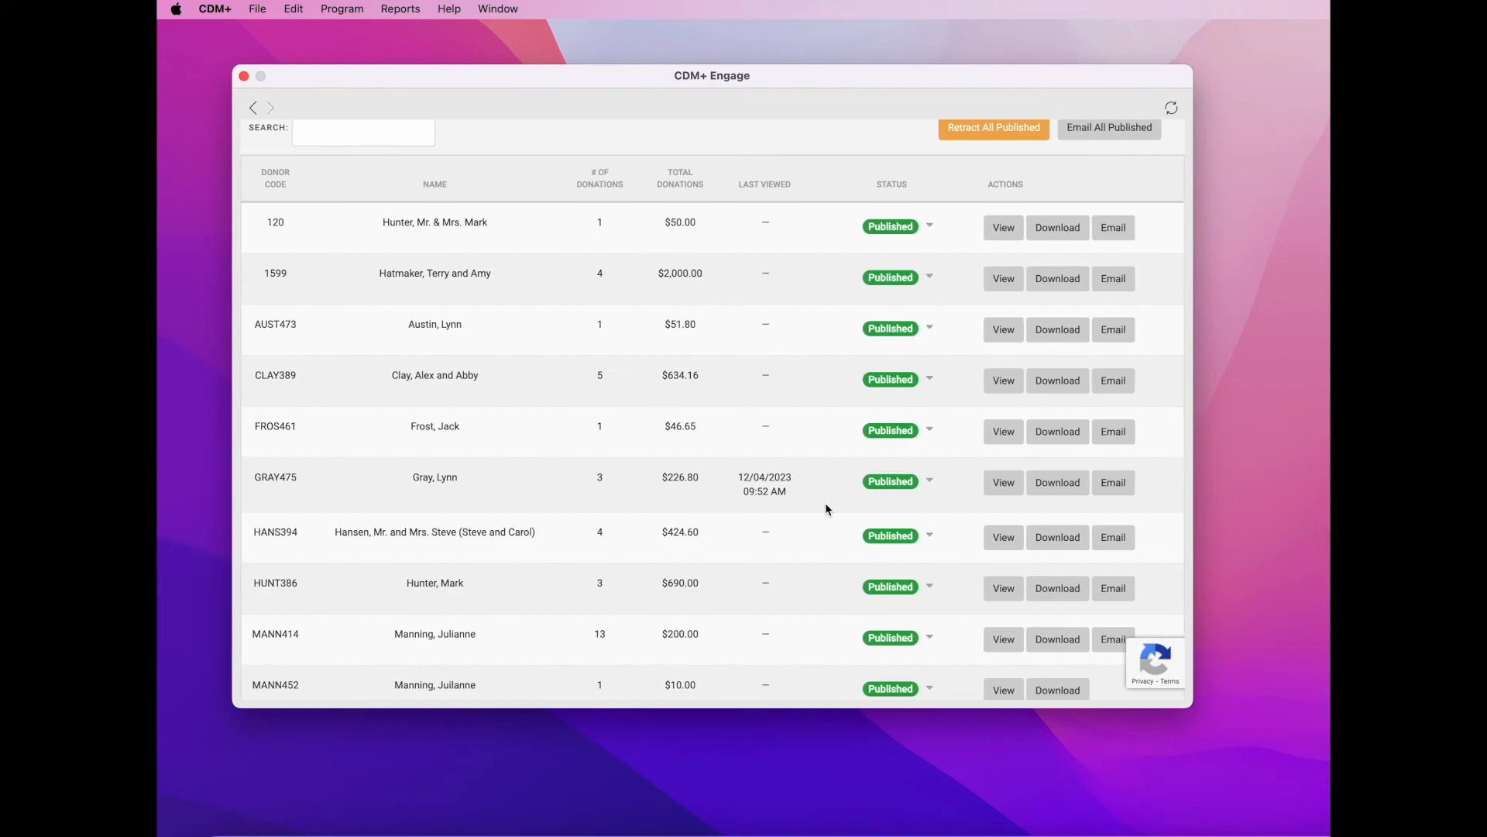
scroll(826, 503, up, 3)
scroll(825, 503, down, 5)
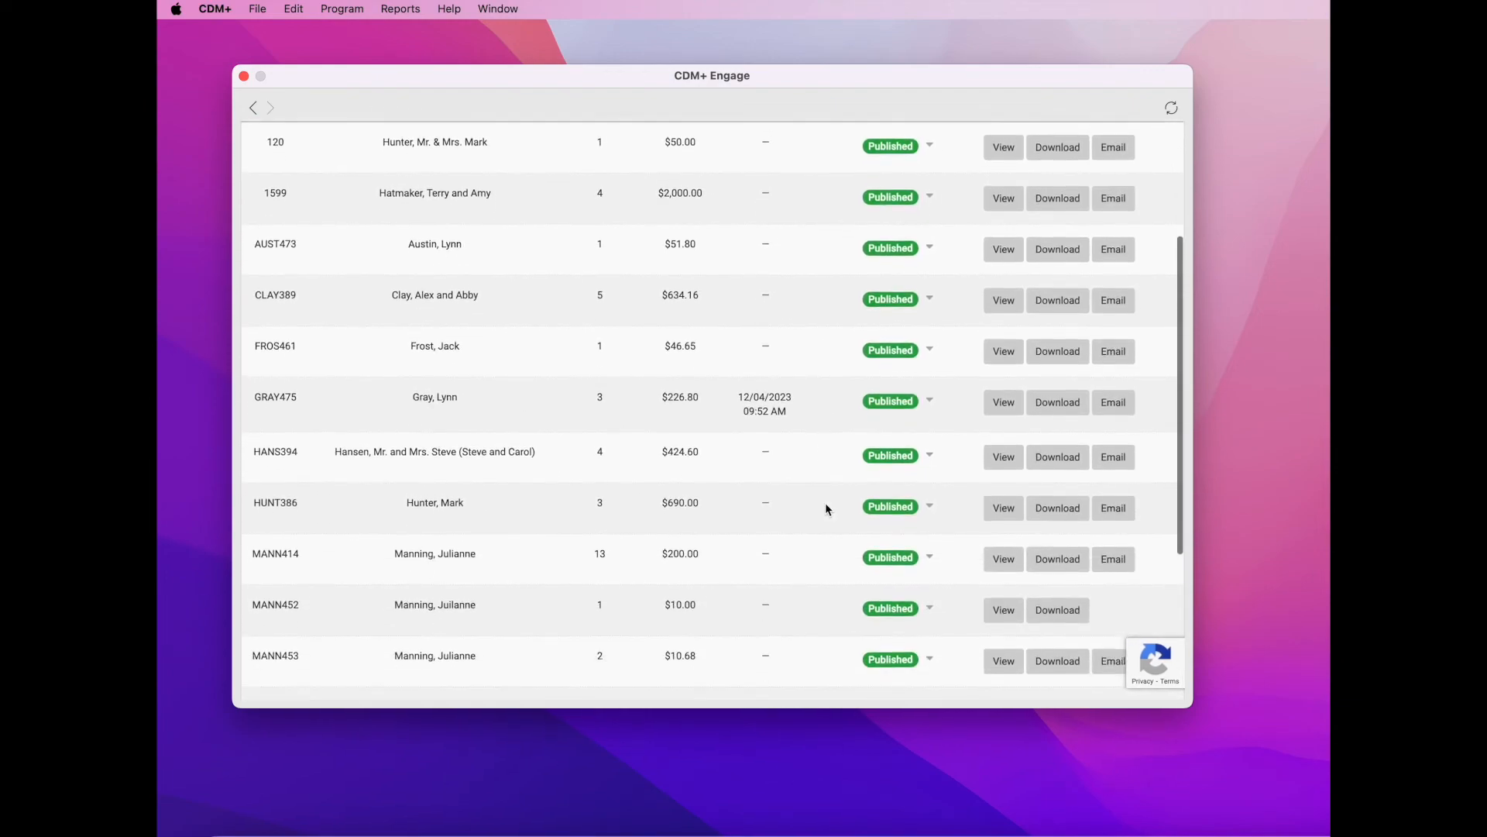
scroll(825, 509, down, 3)
scroll(825, 509, up, 2)
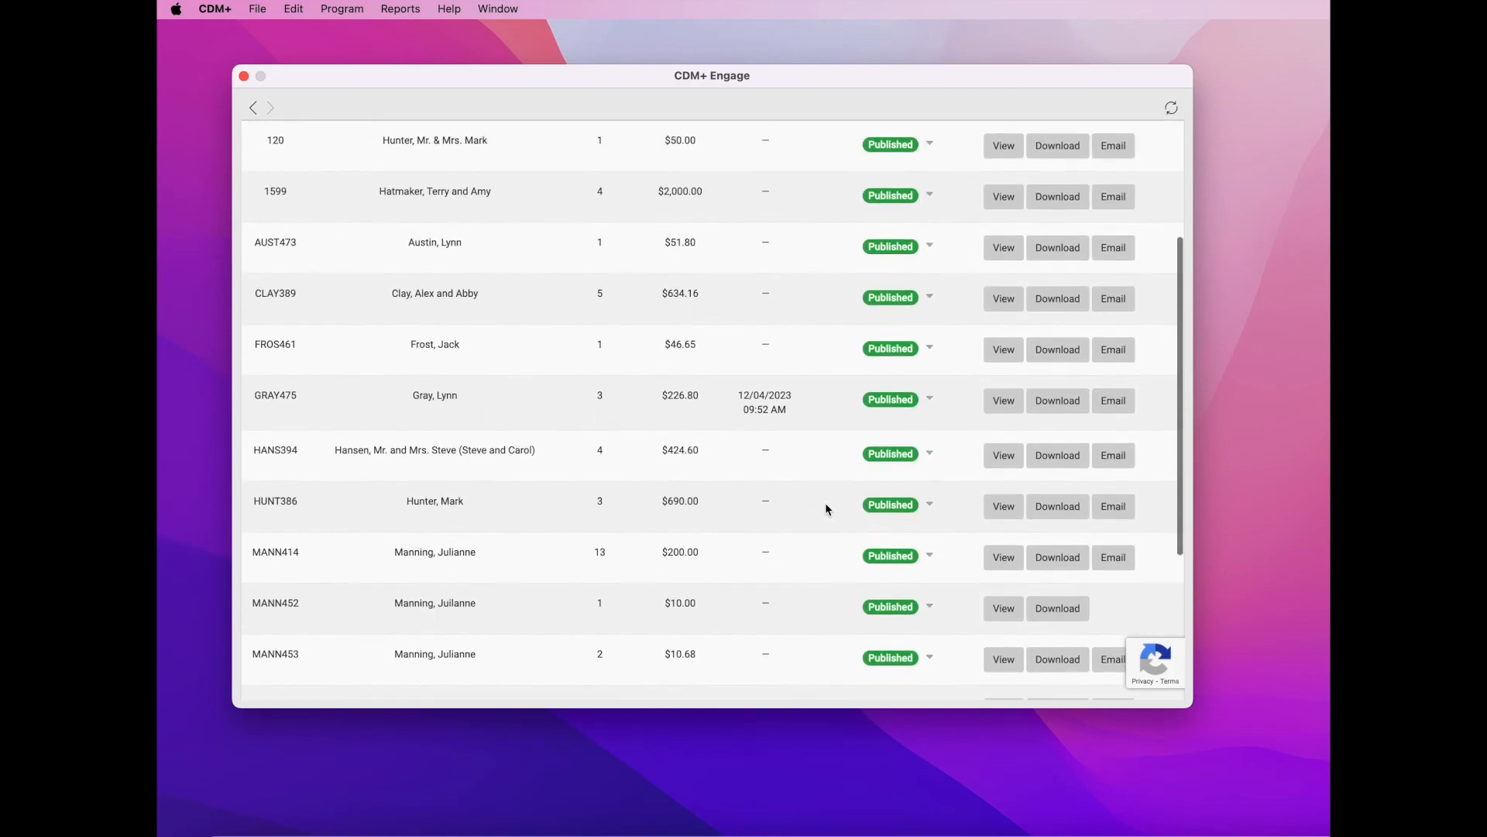
scroll(825, 505, up, 5)
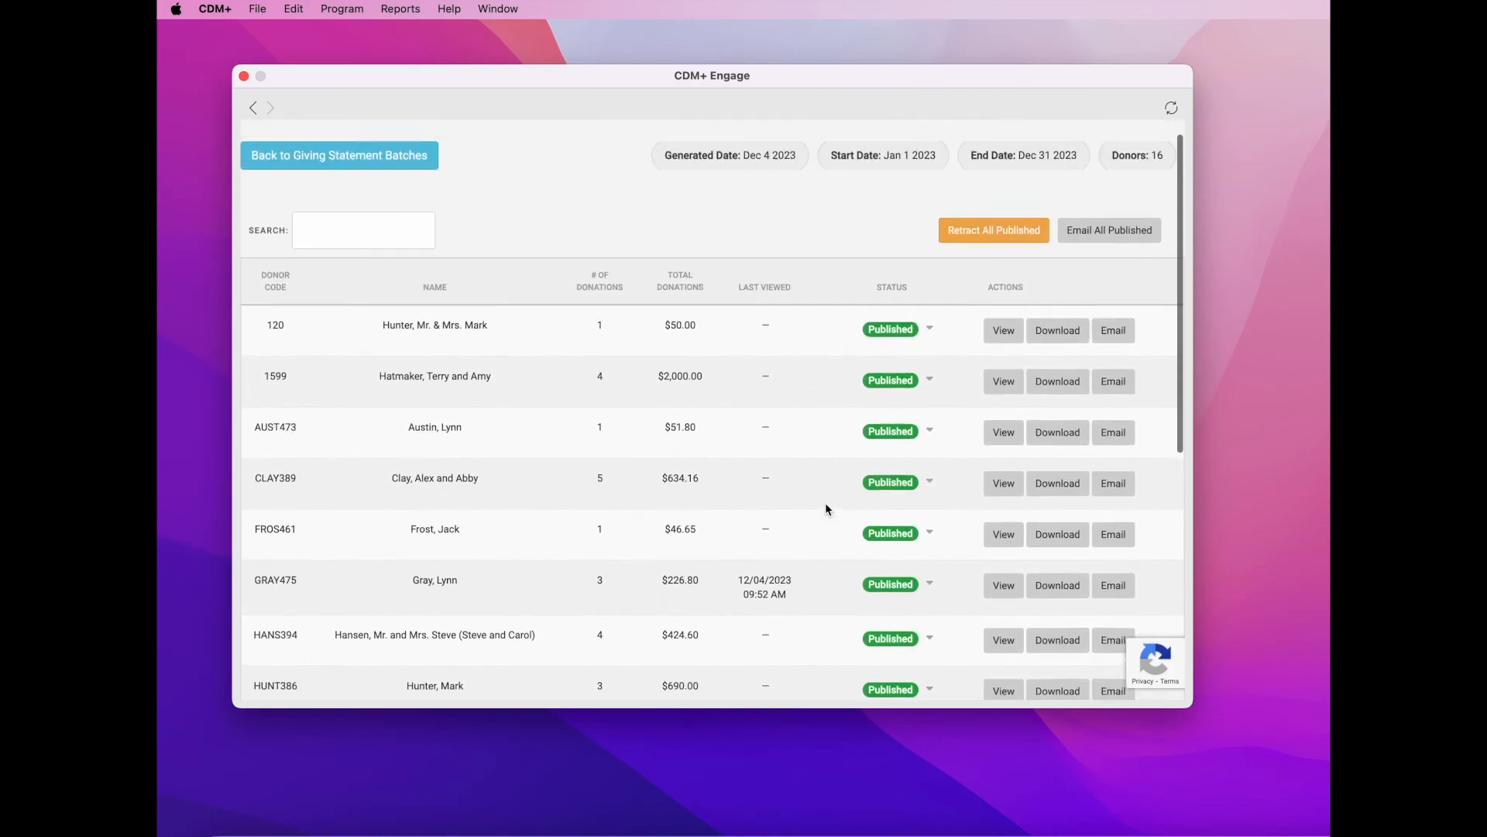
scroll(825, 508, down, 1)
scroll(825, 509, down, 3)
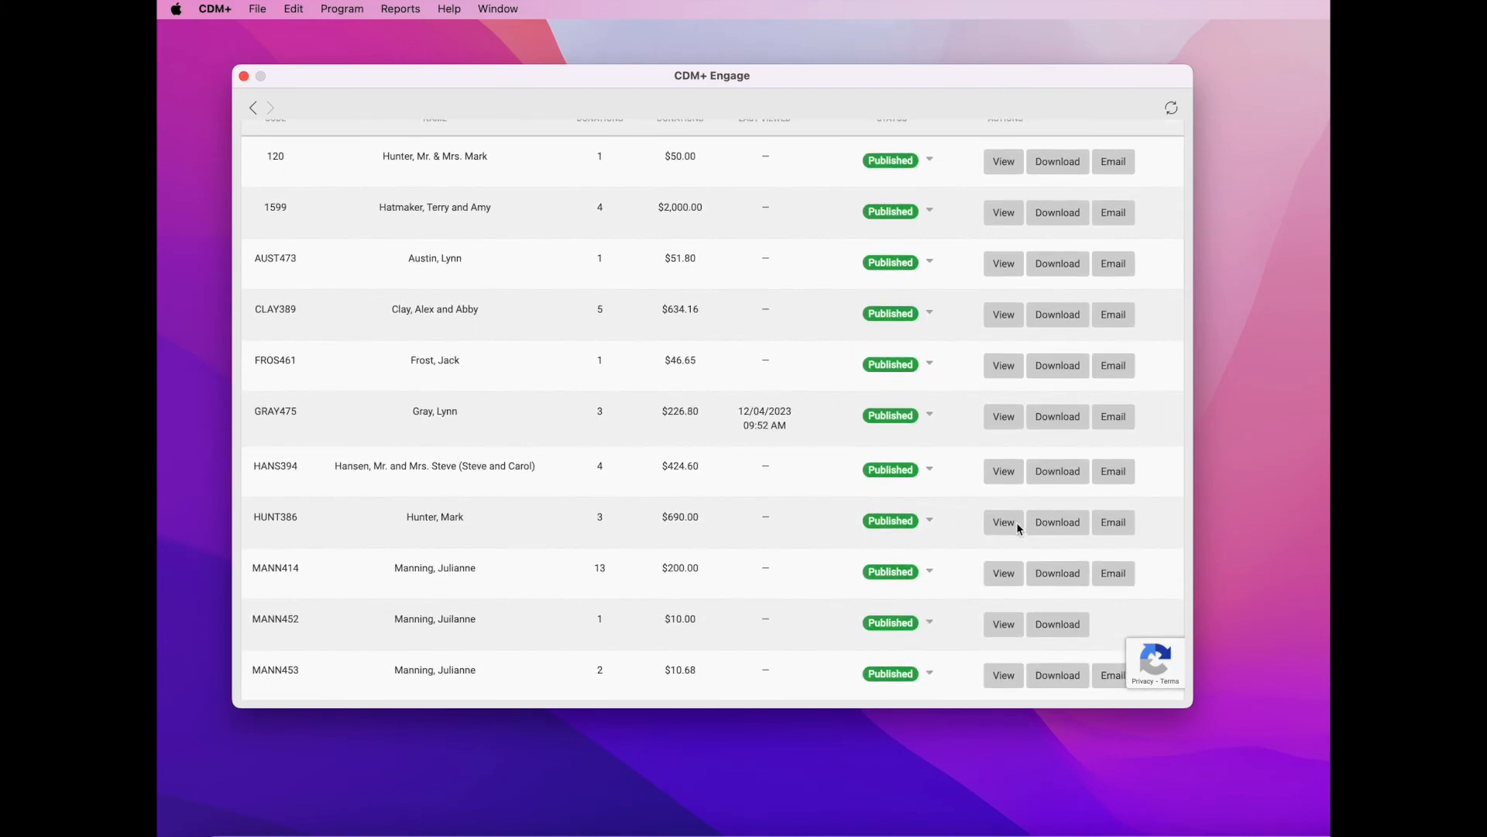
scroll(1016, 522, up, 3)
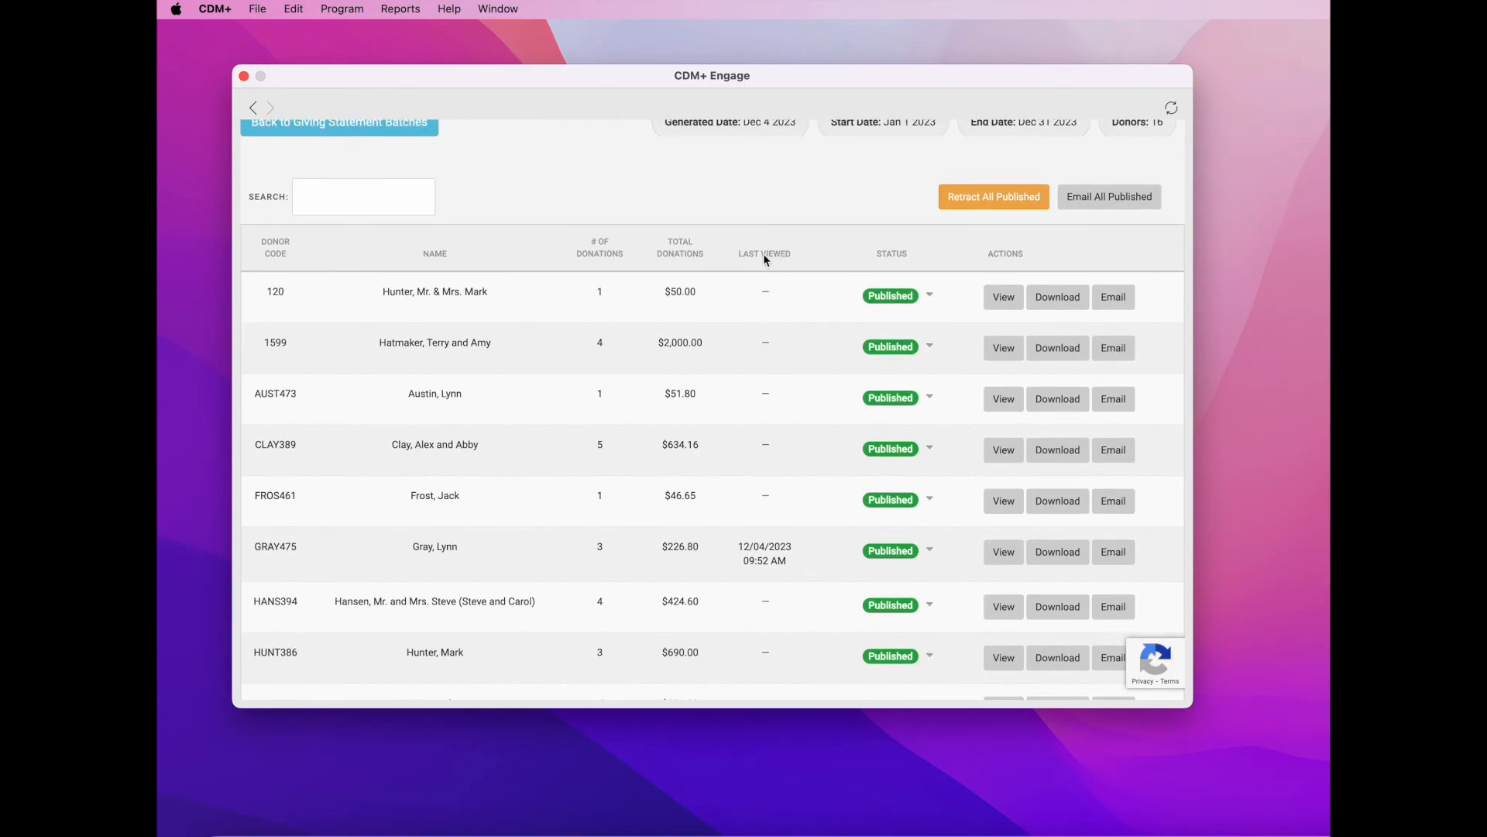
click(784, 256)
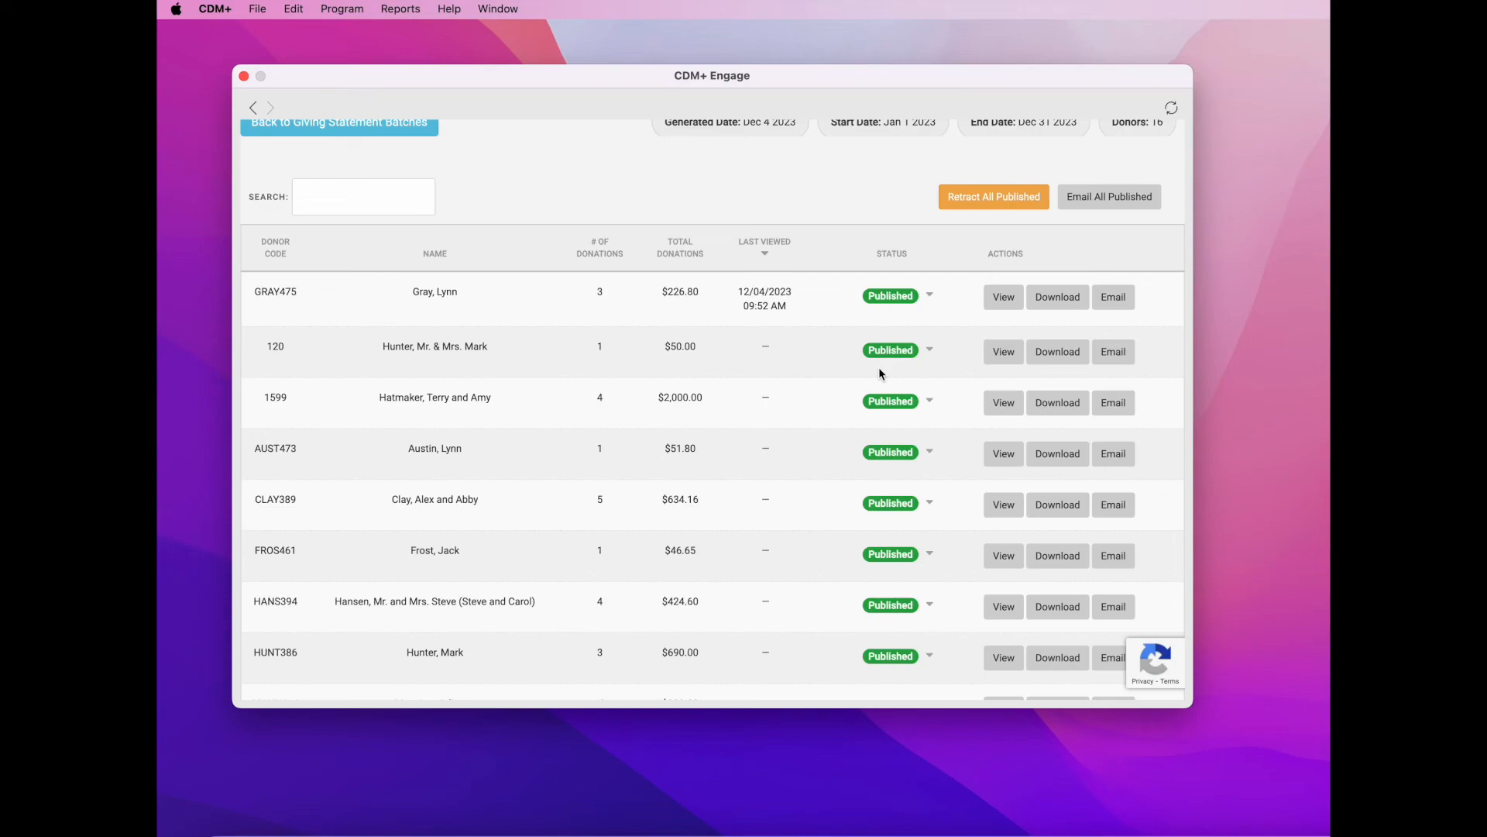
scroll(816, 435, down, 2)
scroll(816, 431, up, 1)
scroll(817, 431, down, 5)
scroll(816, 431, up, 3)
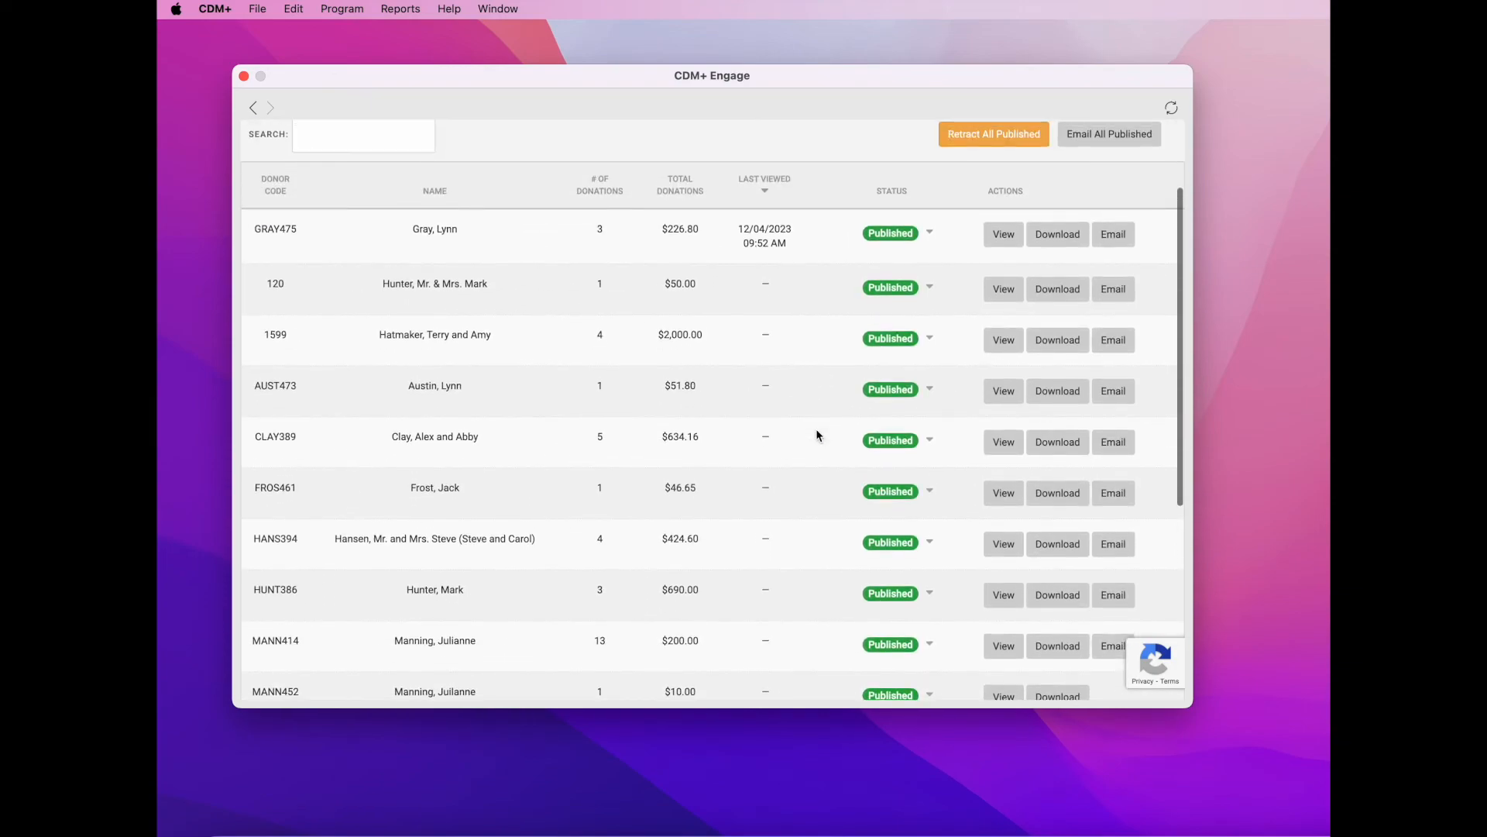
scroll(816, 432, up, 4)
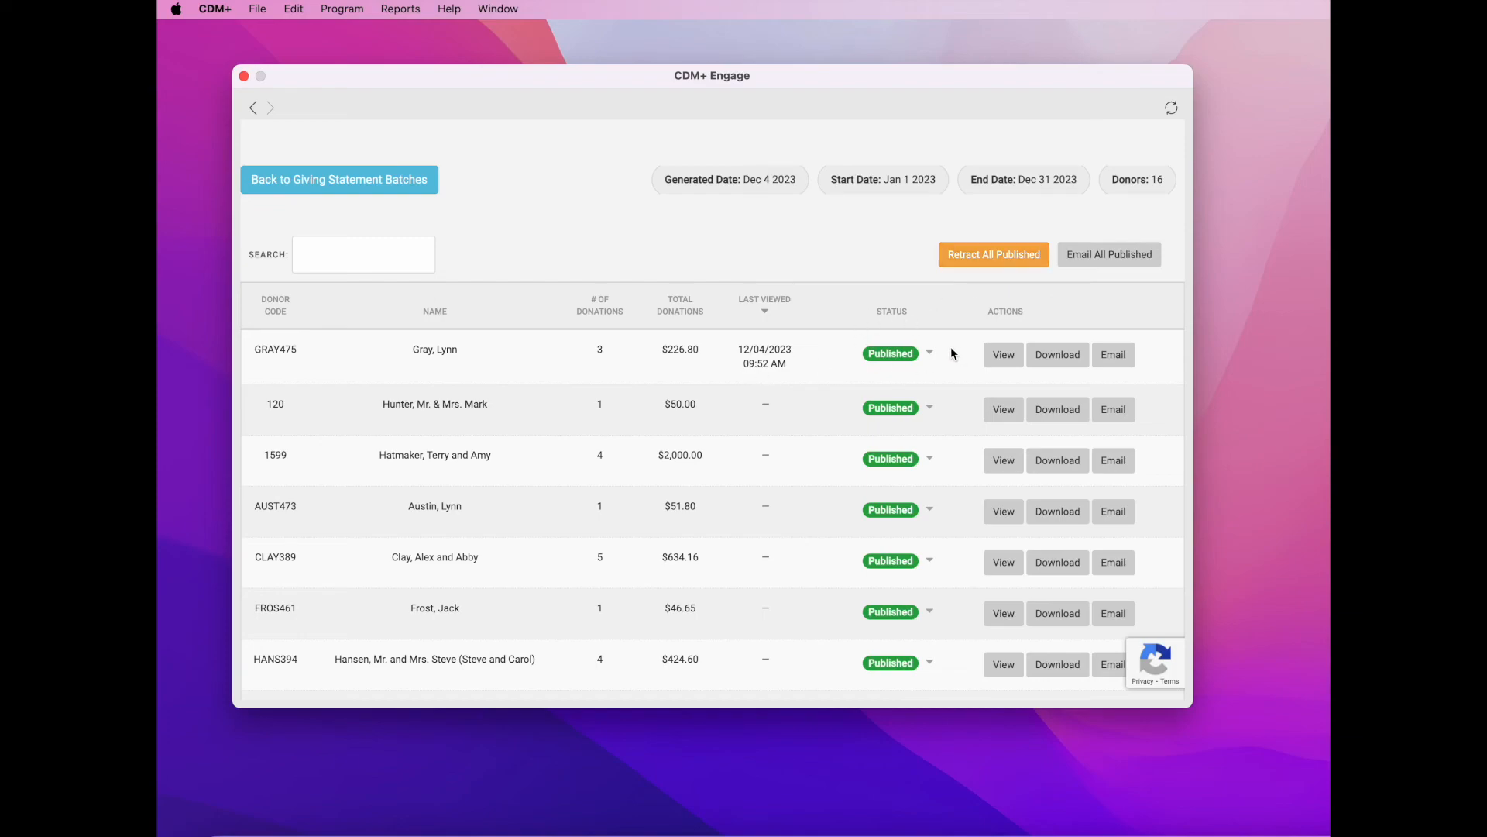
- Retract all 16 published statements in the Dec 4 2023 batch
click(930, 354)
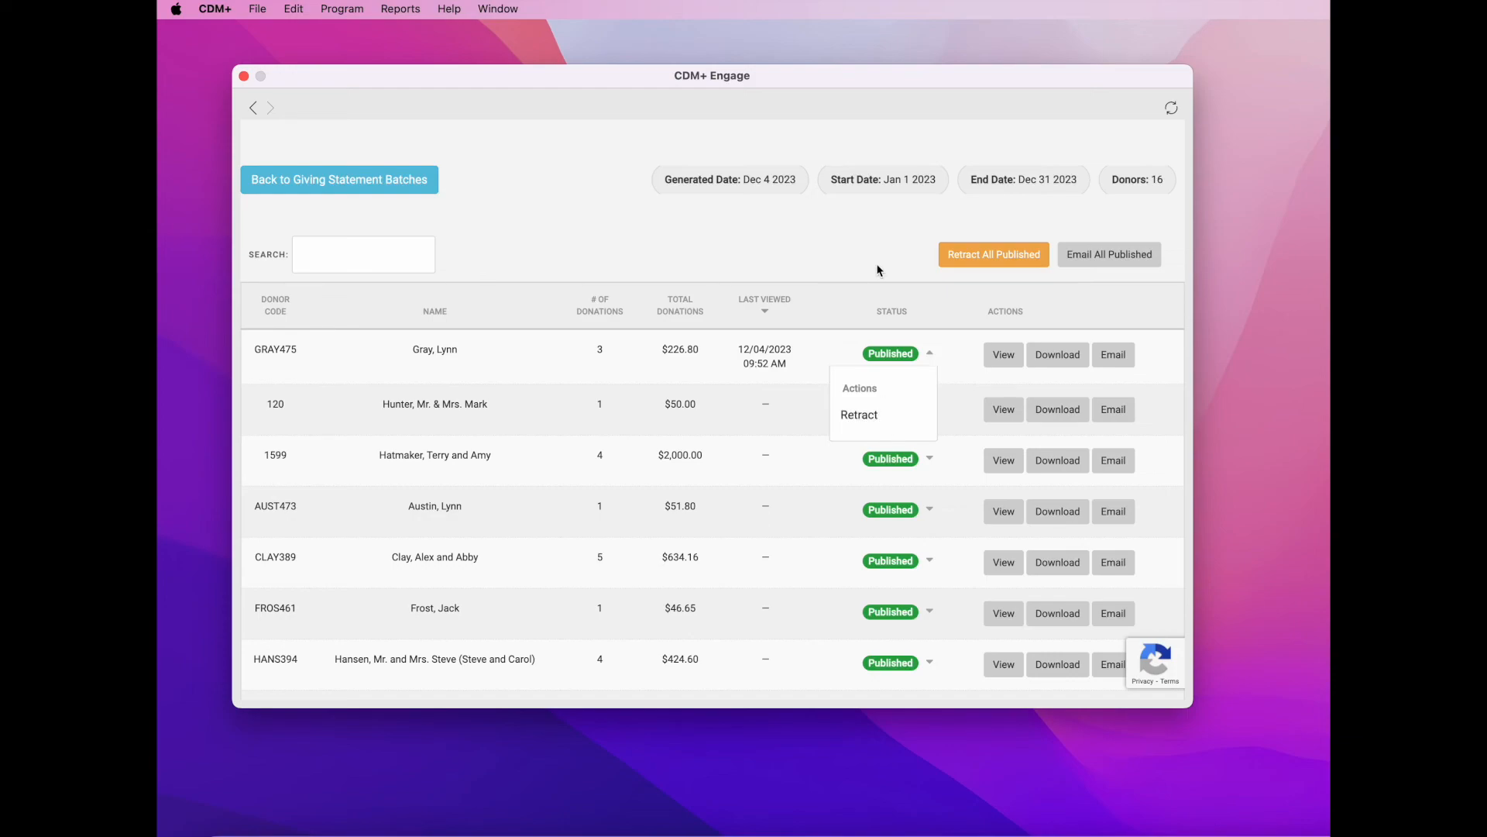
click(1021, 256)
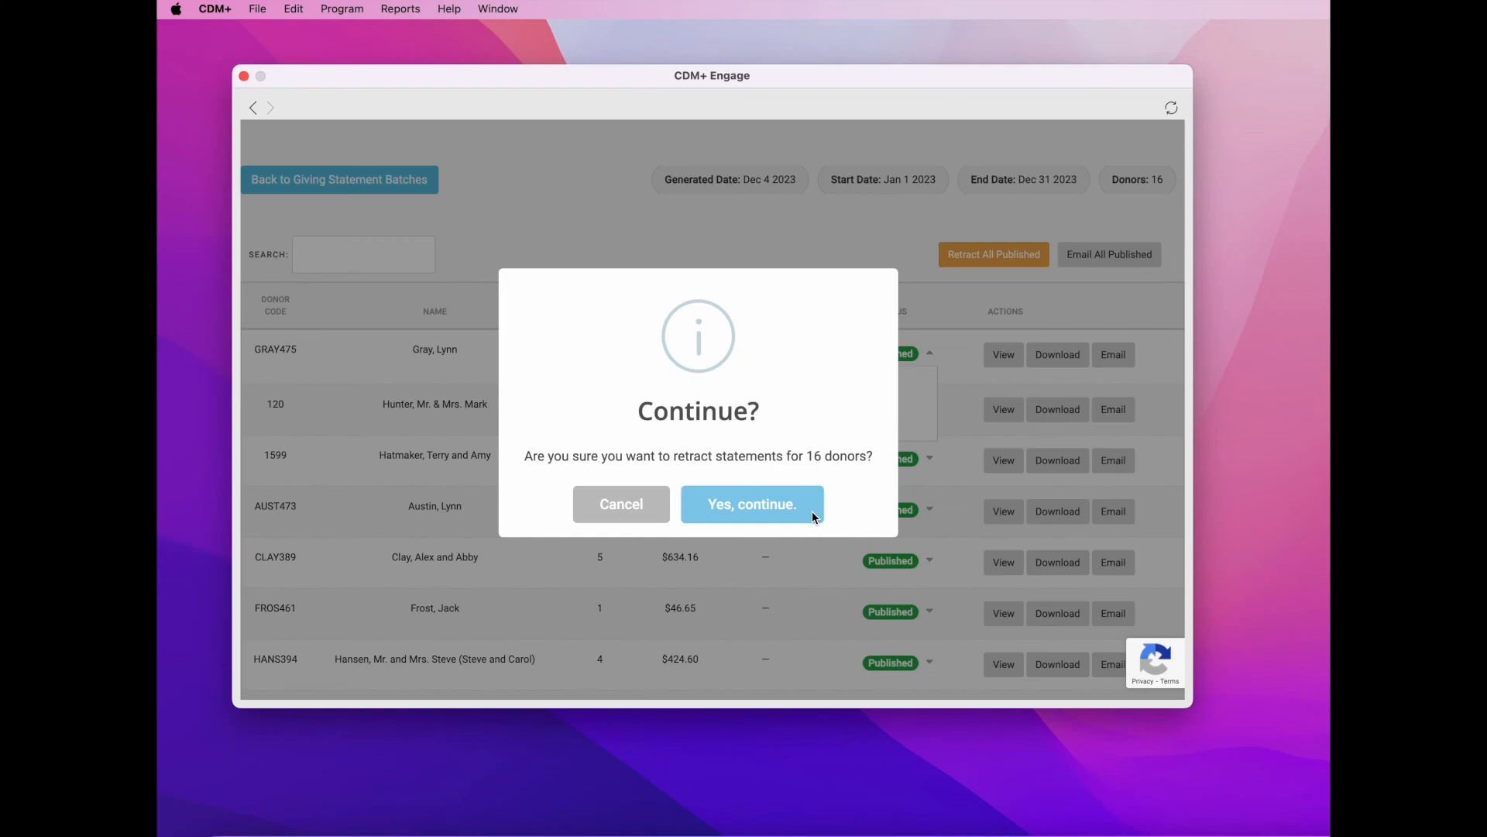
click(762, 505)
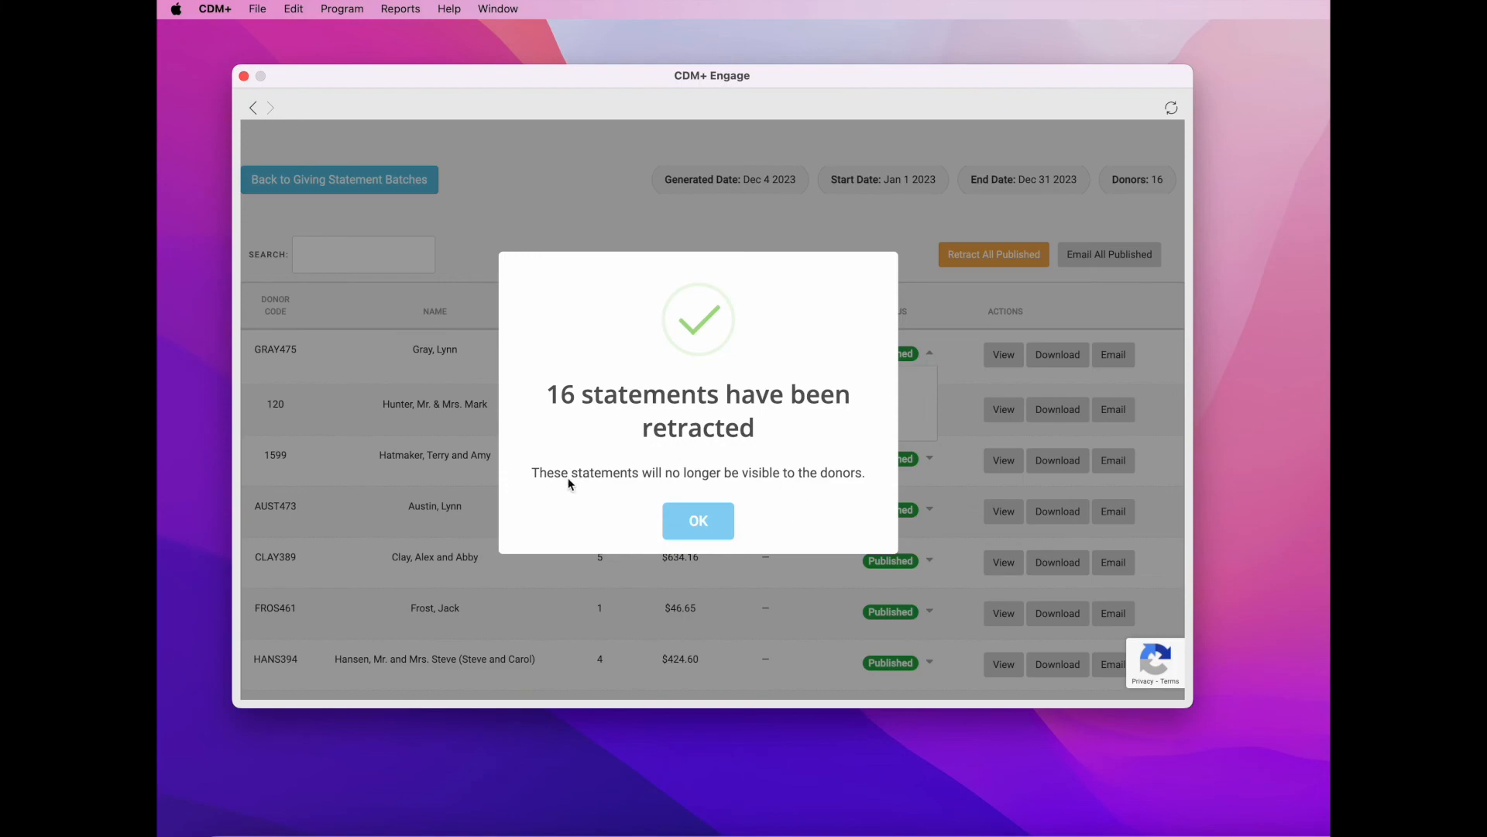
click(707, 524)
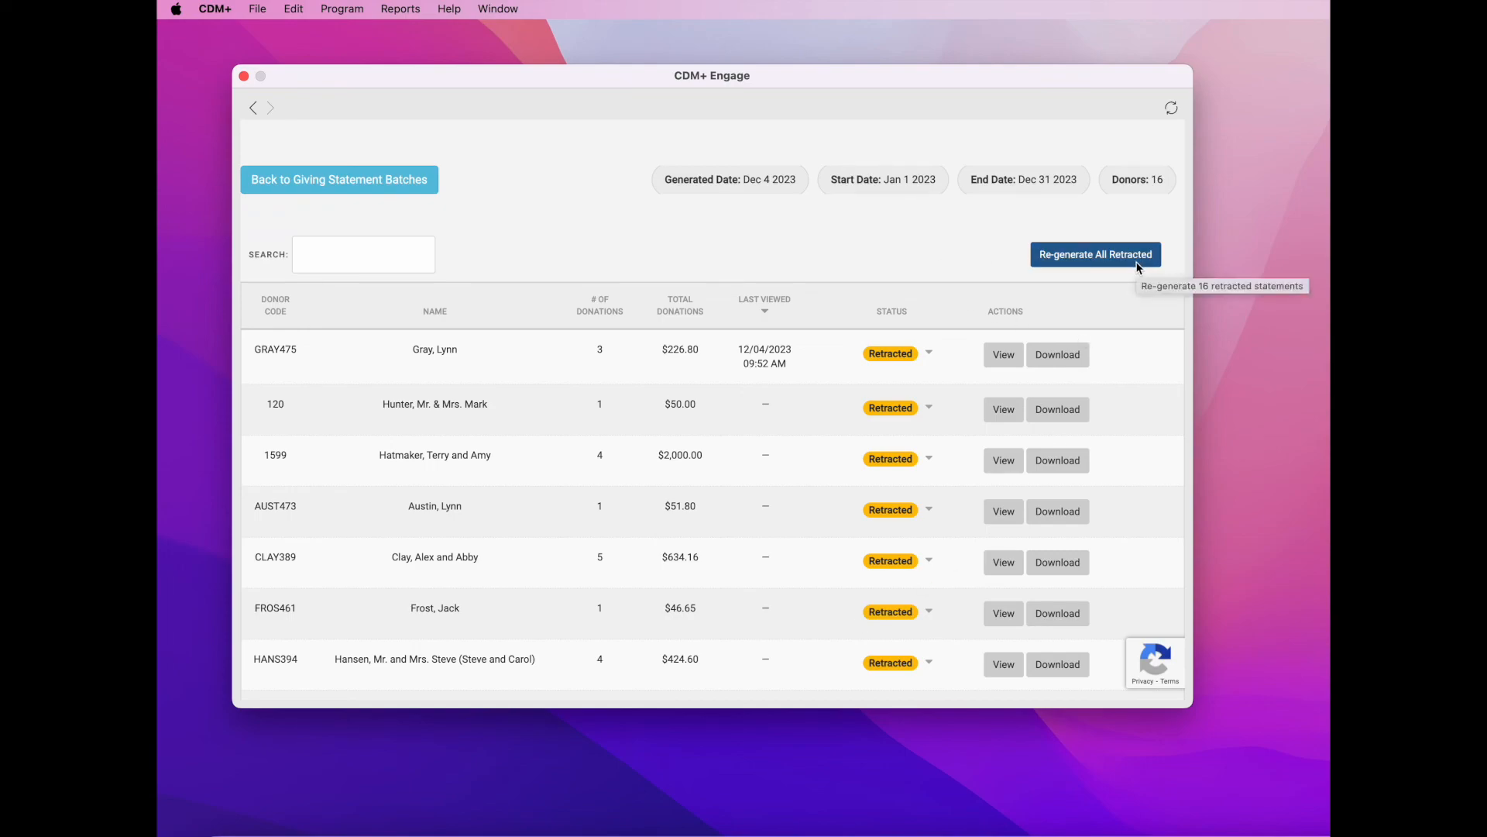
- Re-generate all 16 retracted statements so they show as Unpublished
click(929, 353)
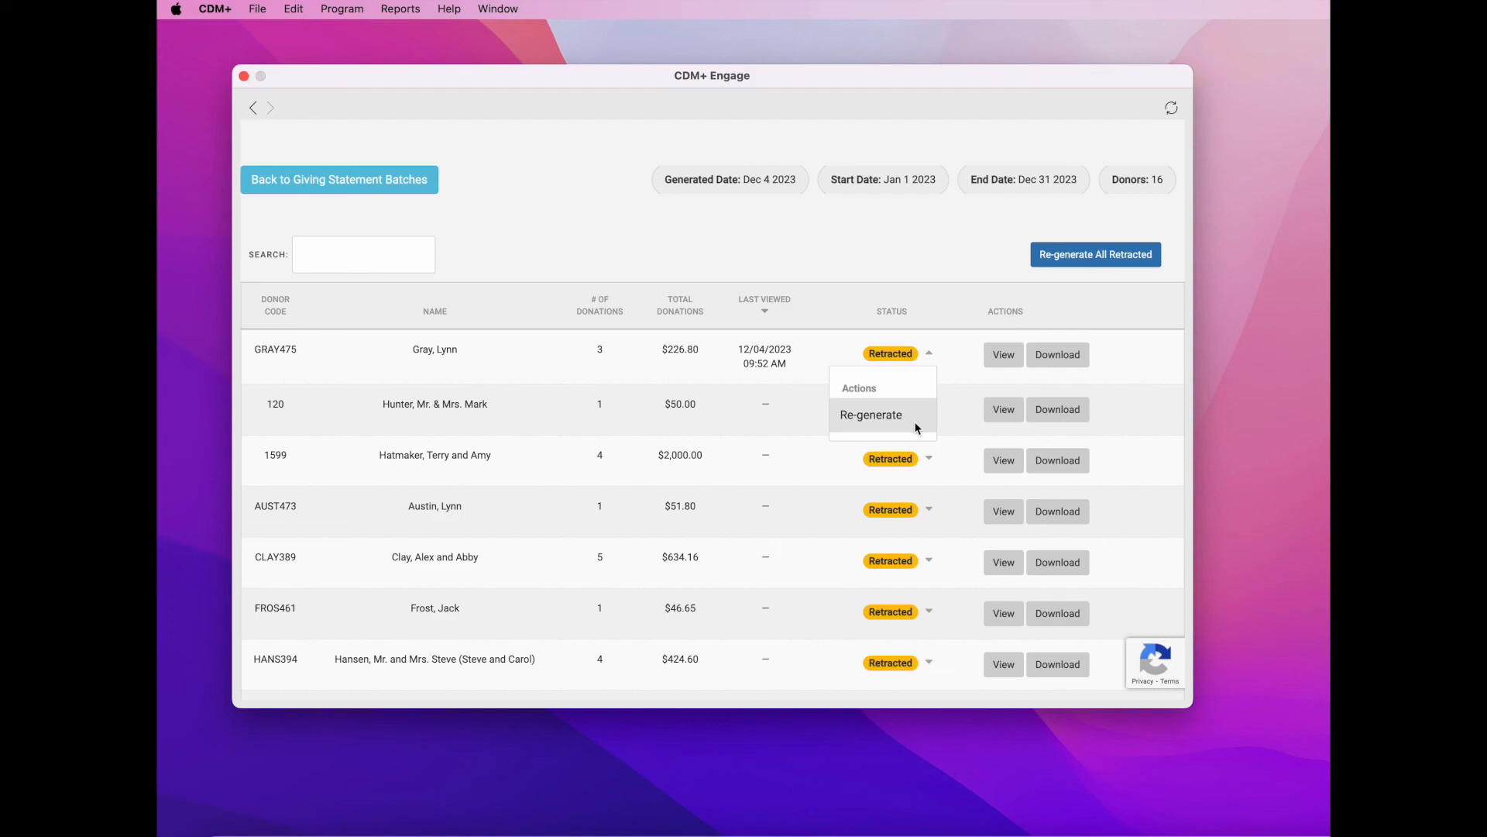
click(1146, 259)
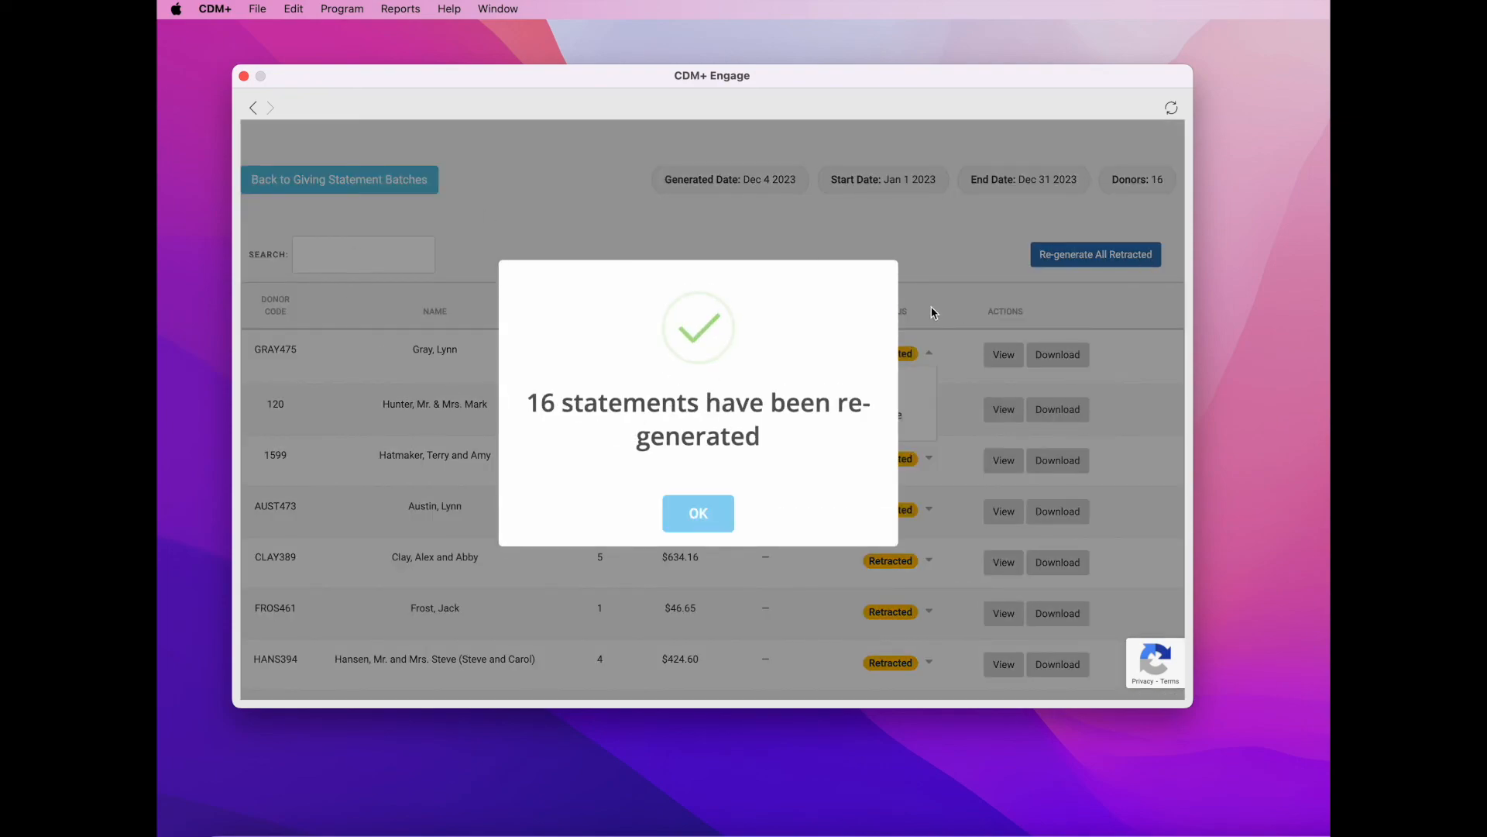
click(715, 515)
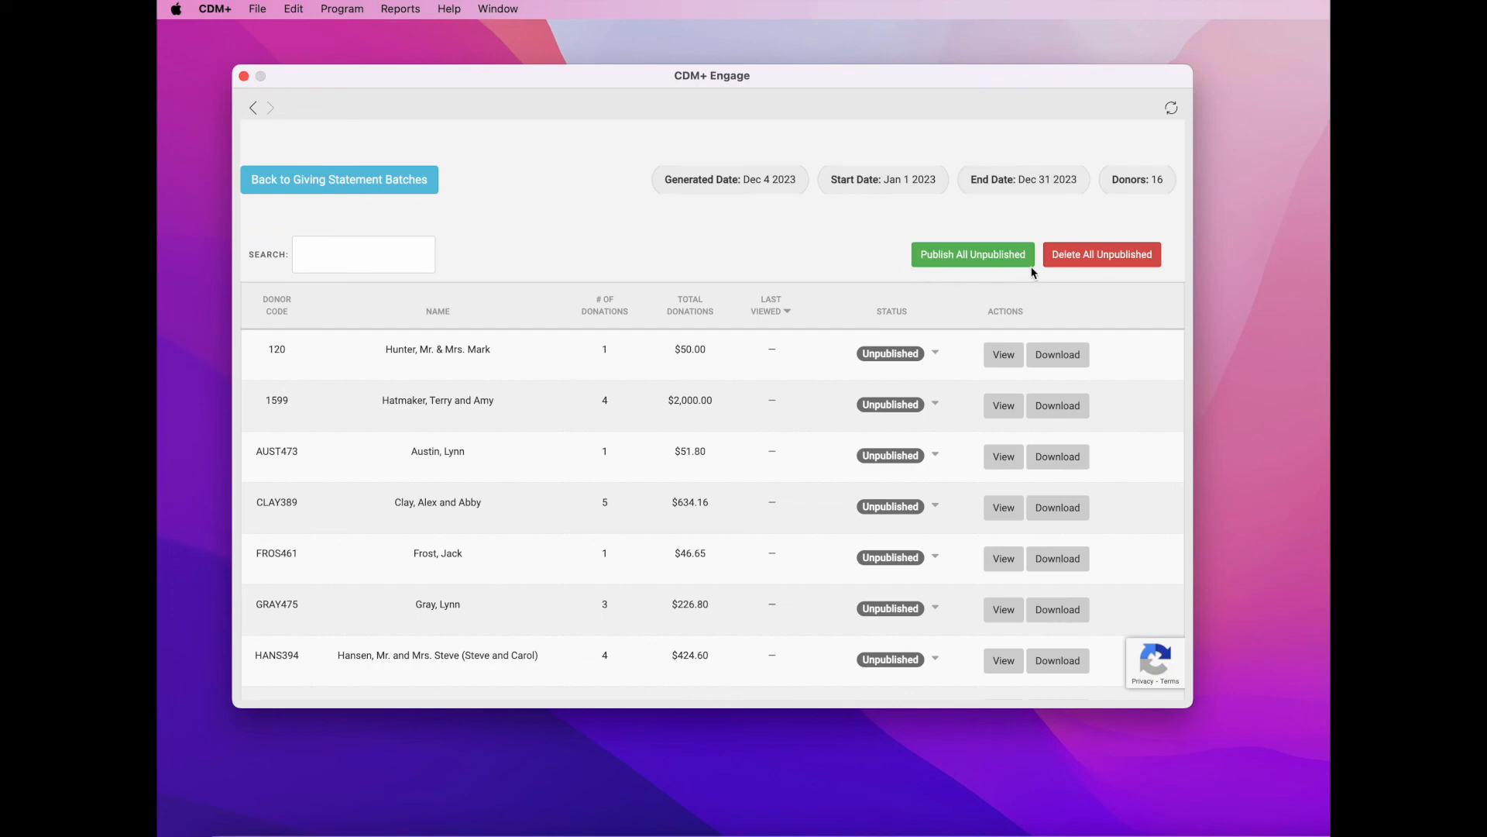
- Publish all 16 re-generated statements in the Dec 4 2023 batch again
click(935, 354)
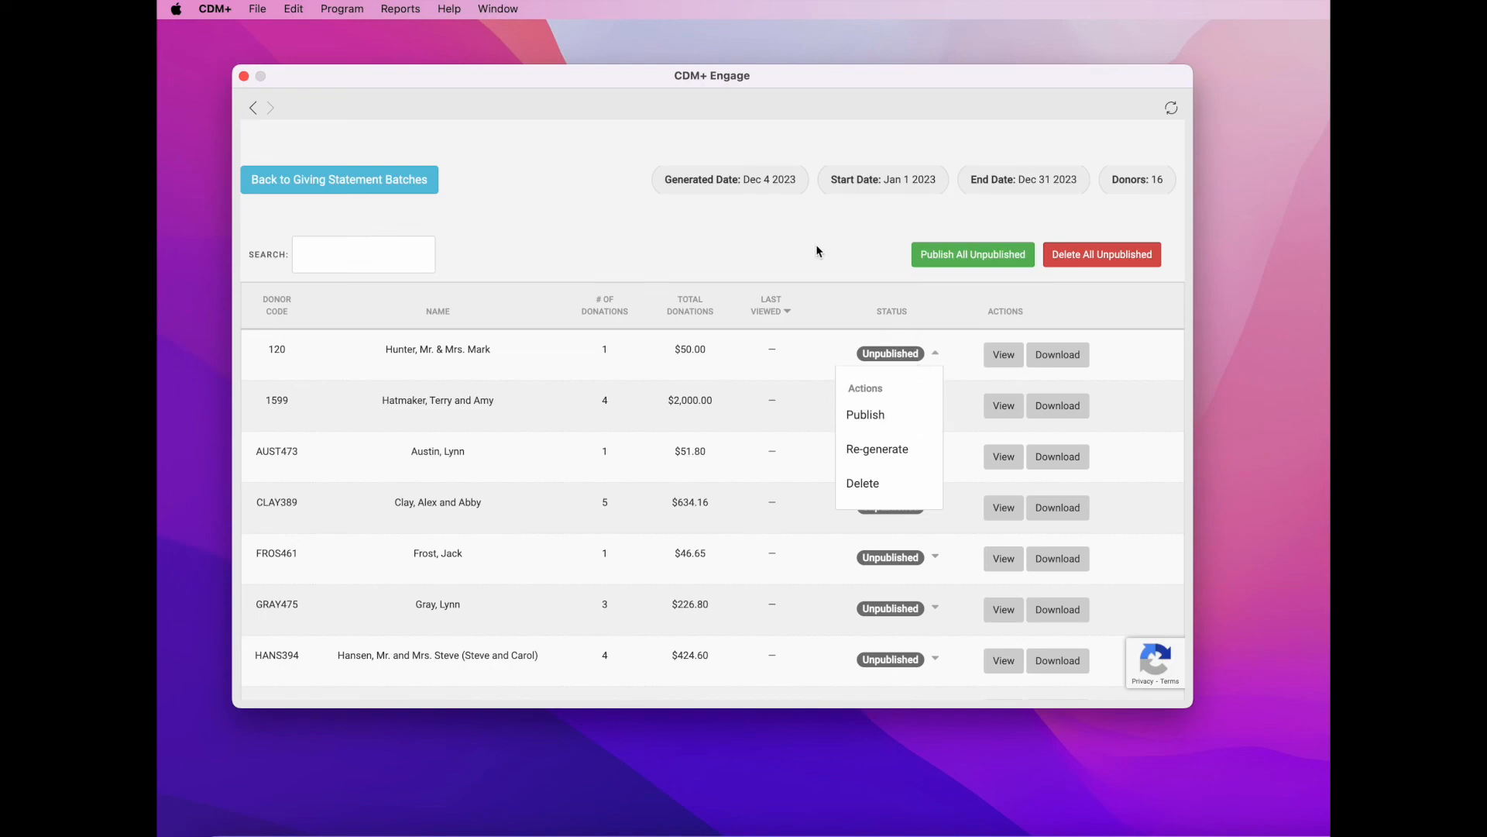
click(997, 263)
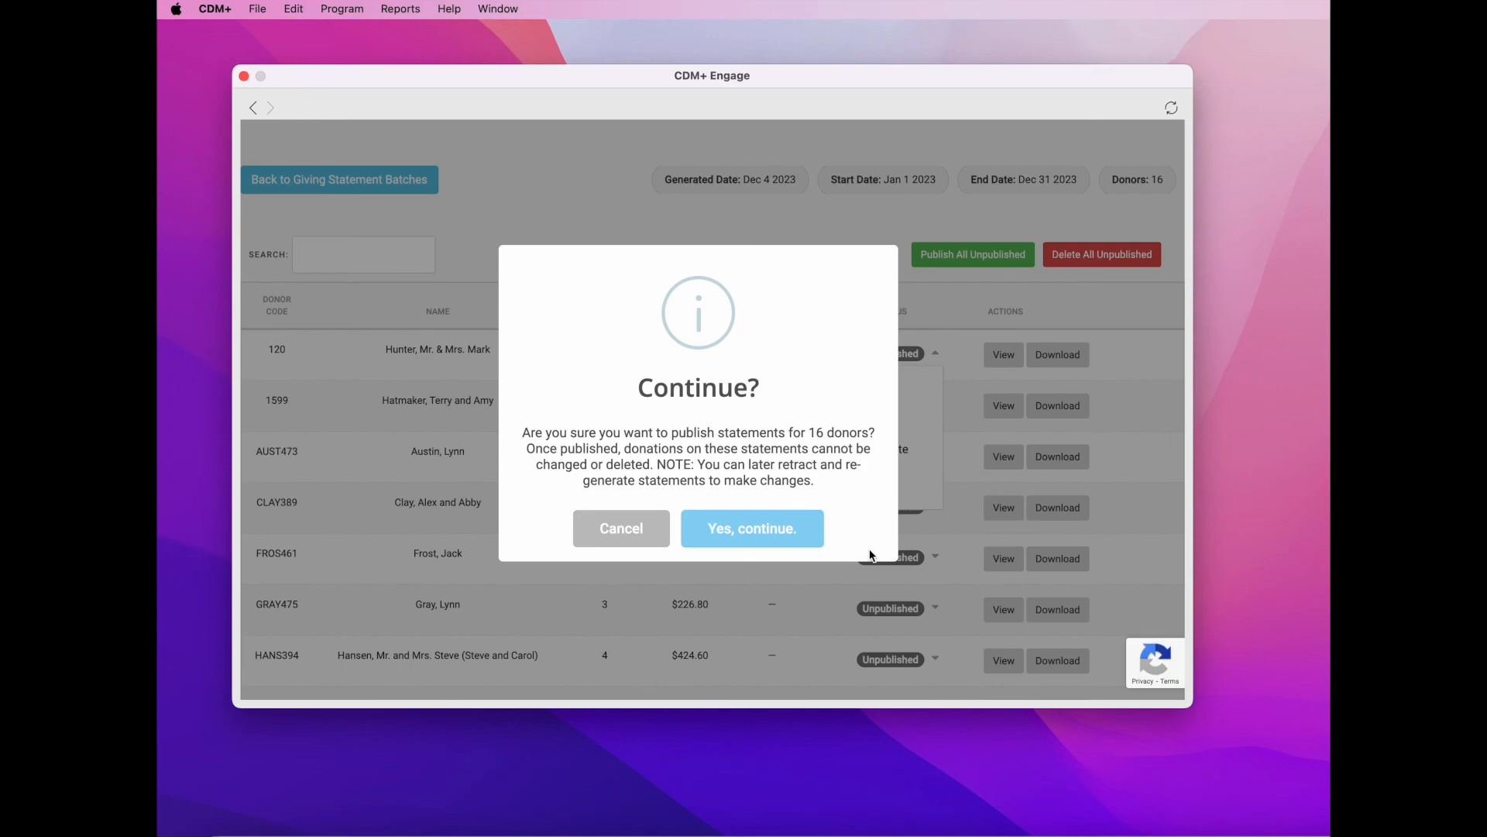
click(782, 540)
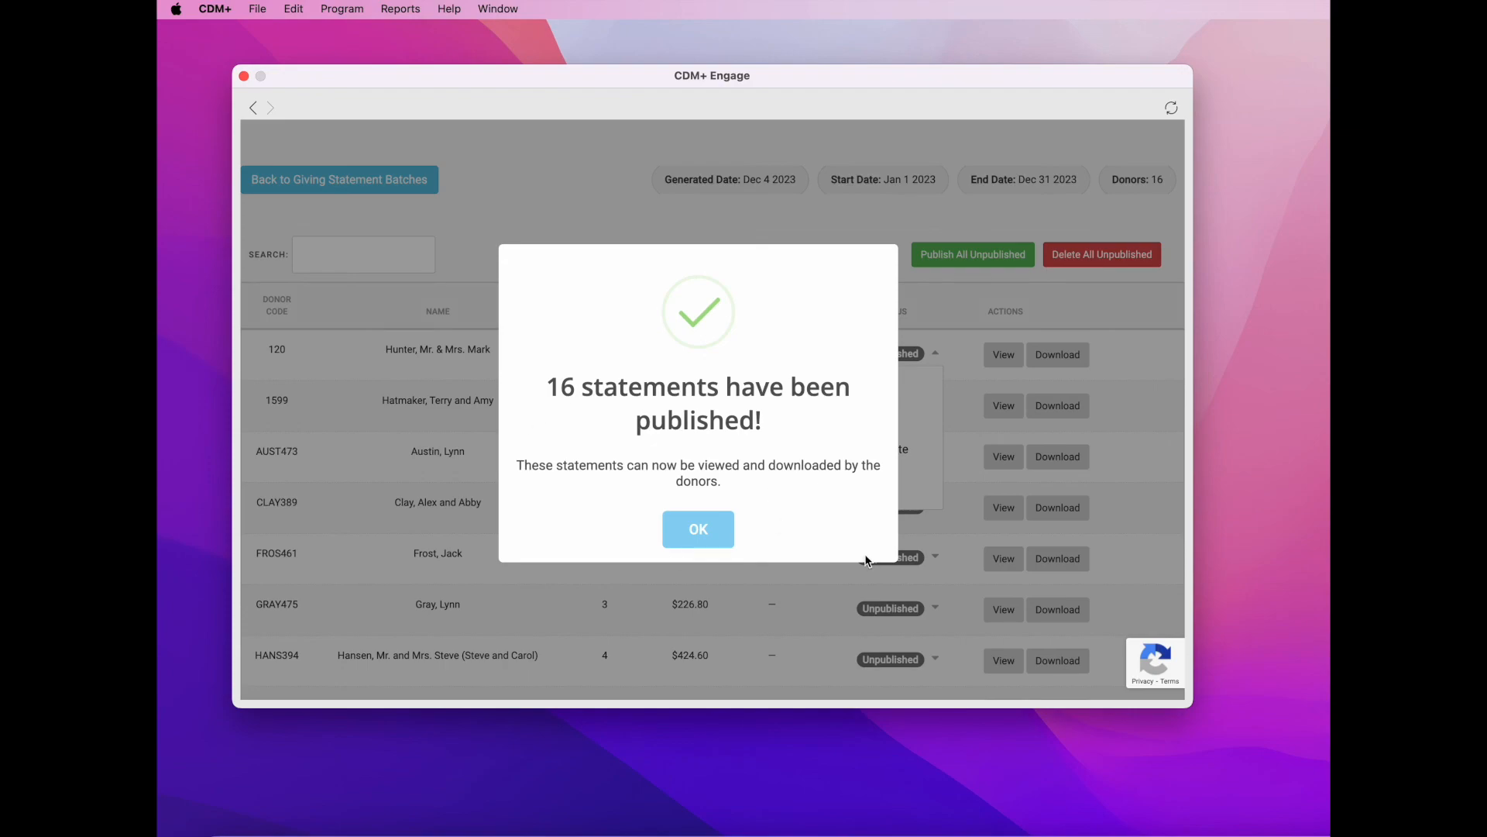
click(700, 530)
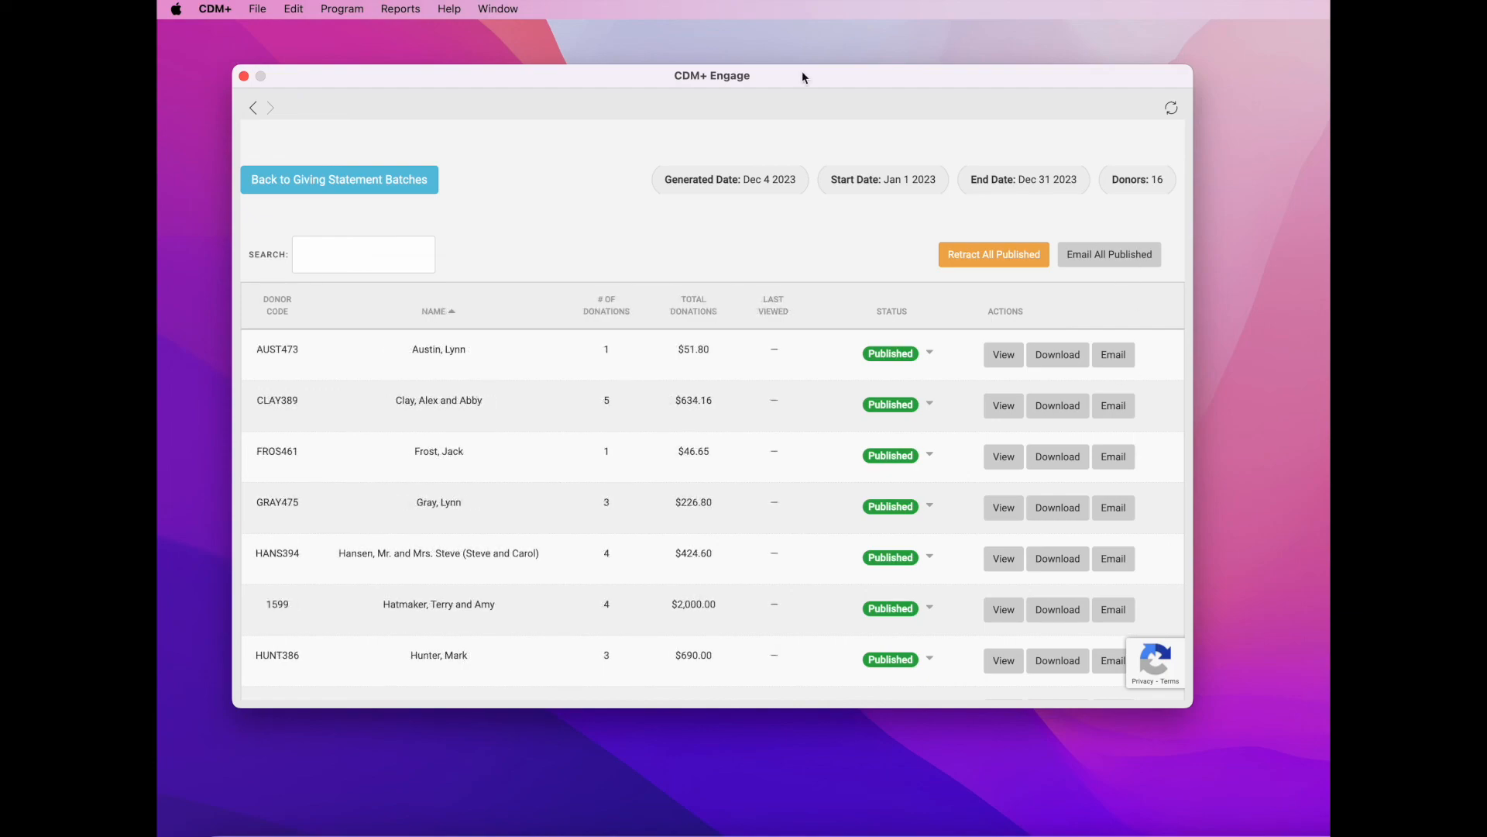
- Show the CDM+ Help menu with Email Tech Support and help center options
click(454, 10)
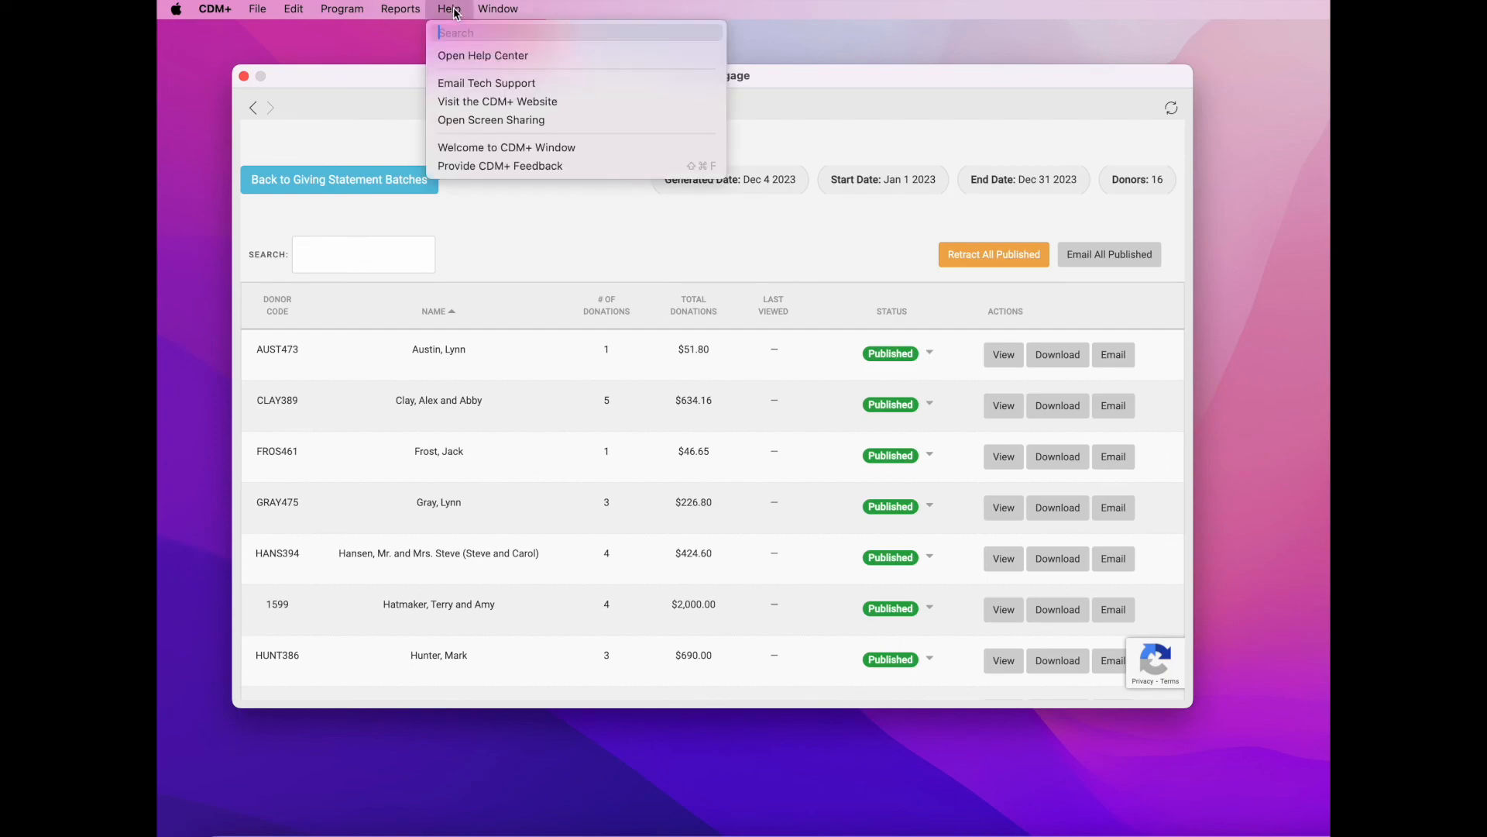